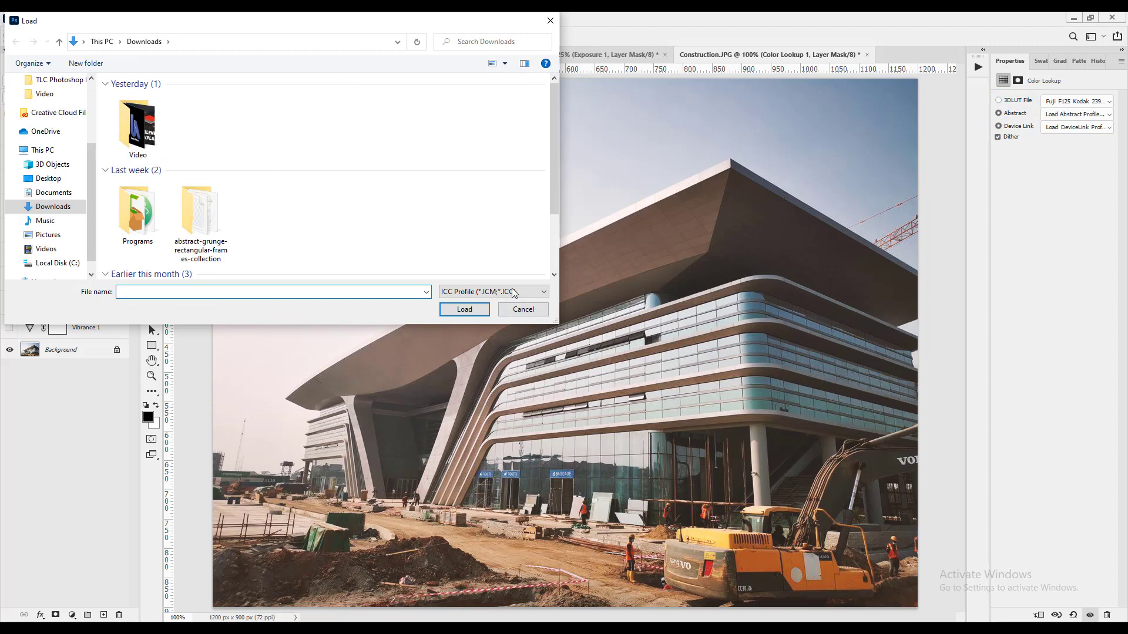
pyautogui.click(524, 310)
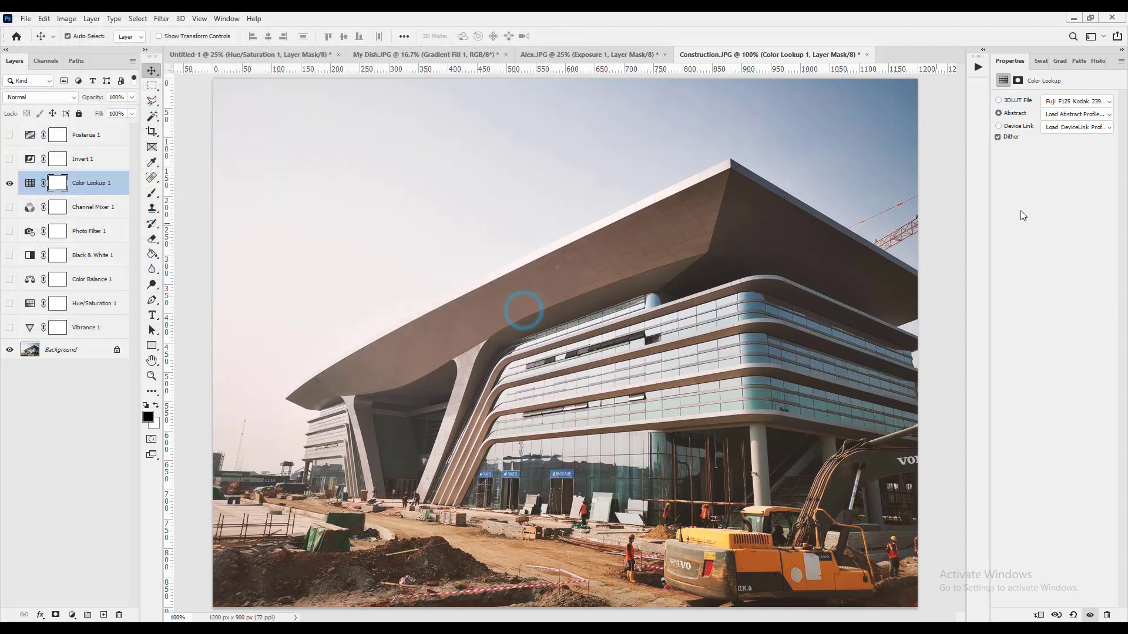
pyautogui.click(1007, 129)
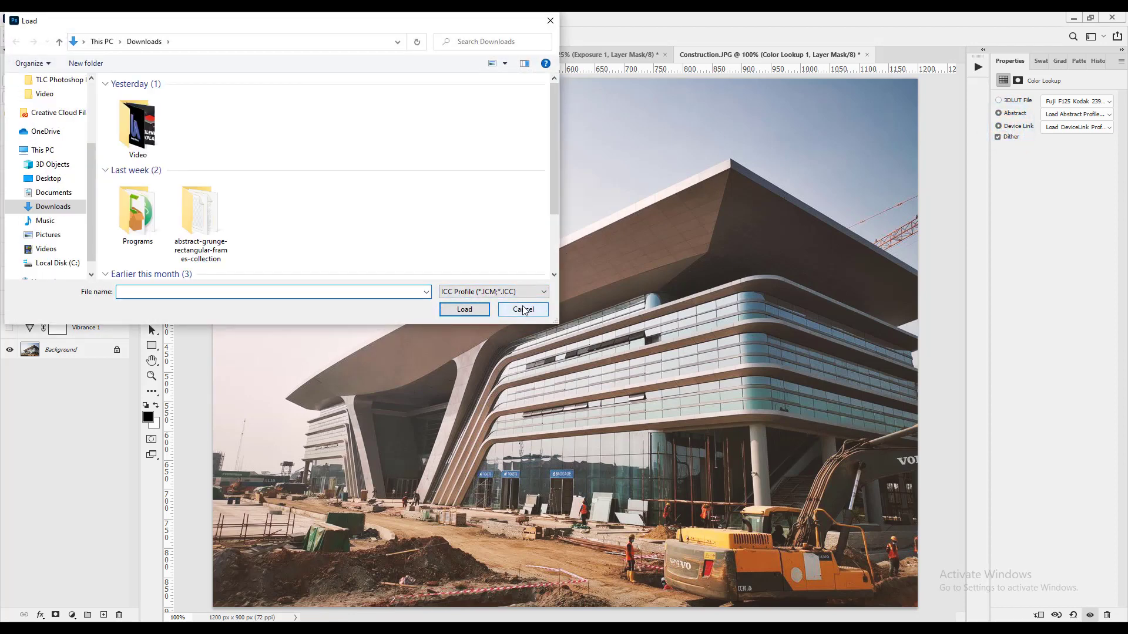
pyautogui.click(523, 310)
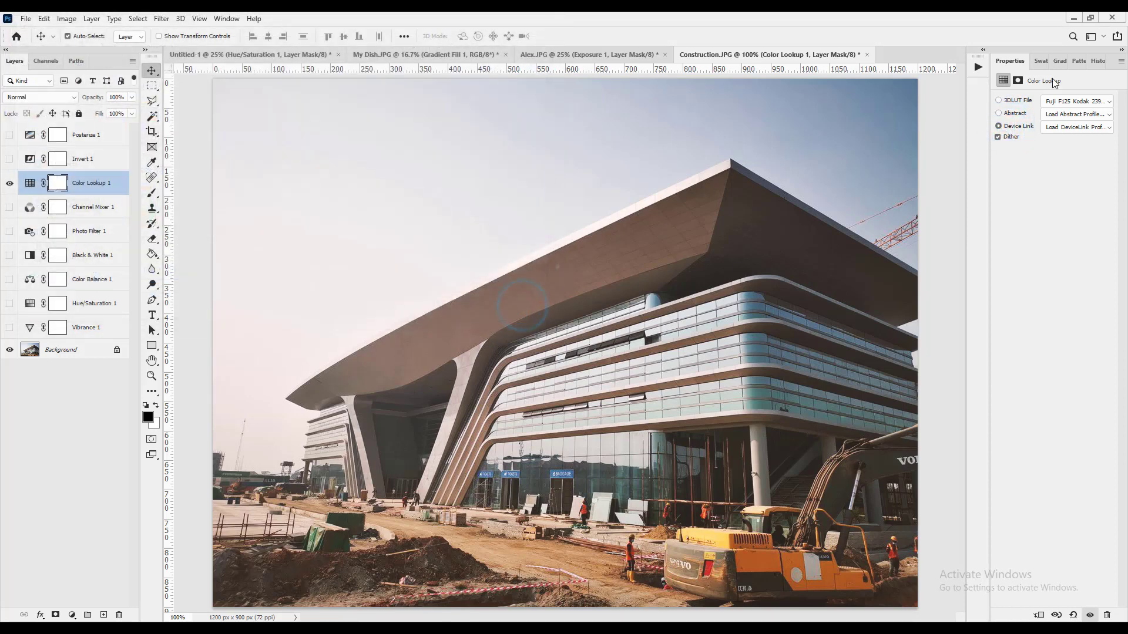
# - Switch the construction photo's Color Lookup adjustment back to a 3DLUT file and apply 2Strip.look
pyautogui.click(1026, 104)
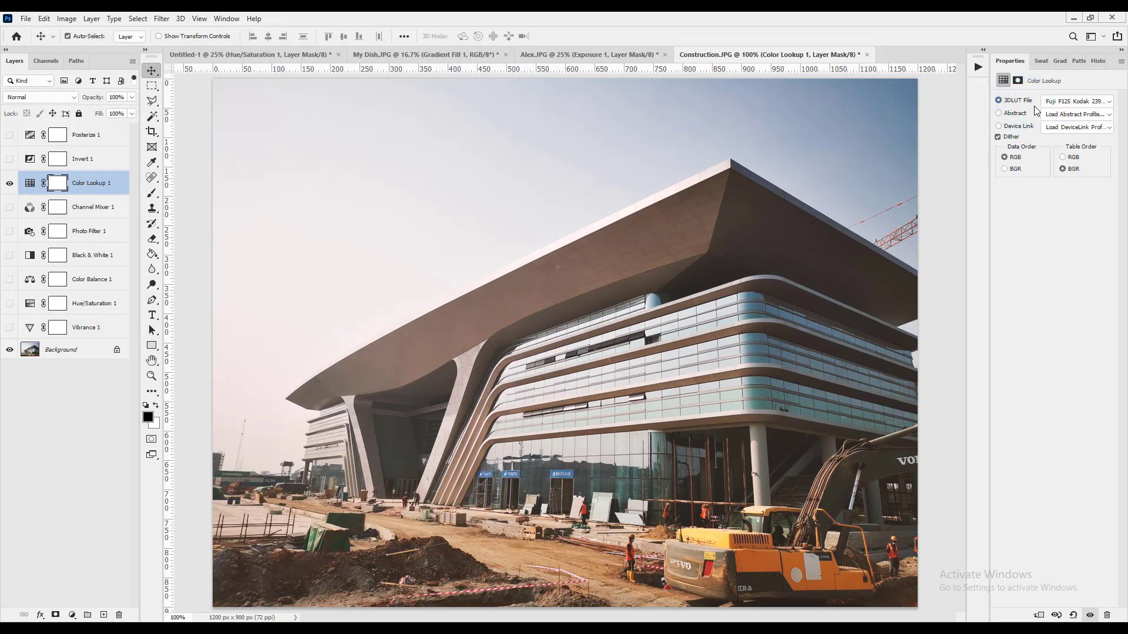
pyautogui.click(1064, 101)
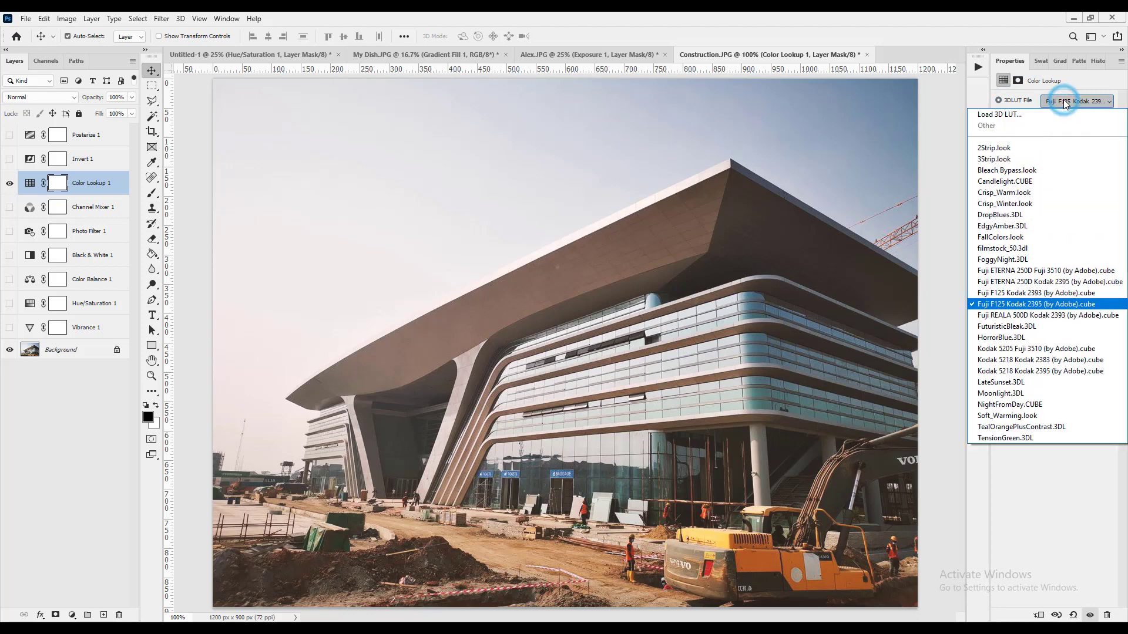
pyautogui.click(1005, 148)
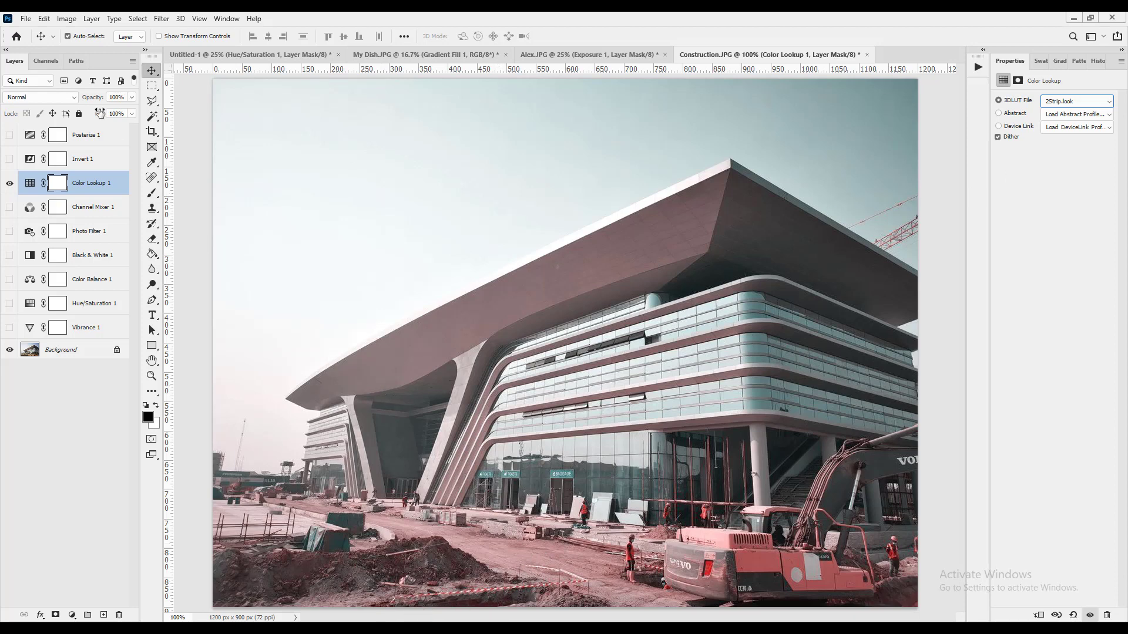
# - Open TLC Photoshop Intro 001 from the TLC Photoshop Intro Online Course folder in Documents
pyautogui.click(26, 19)
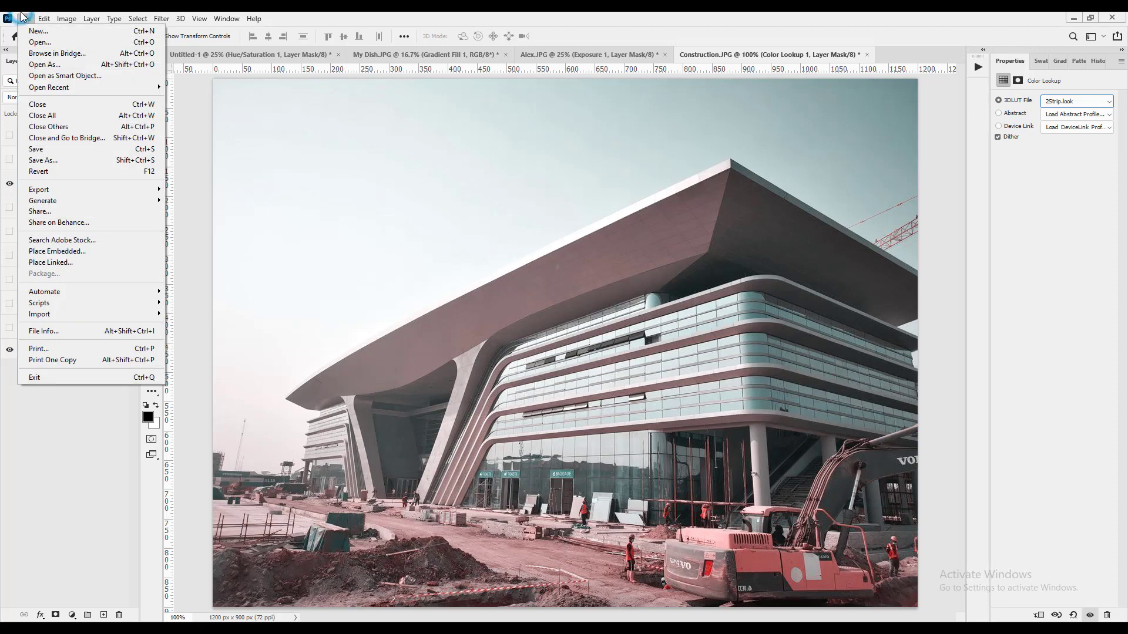
pyautogui.click(40, 42)
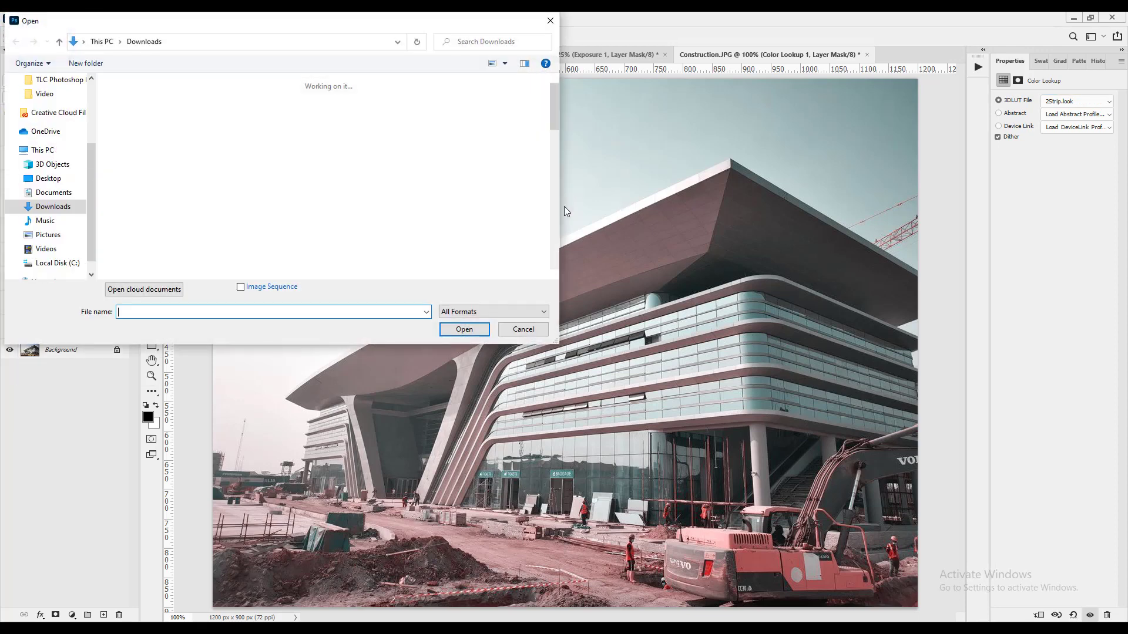
pyautogui.click(65, 192)
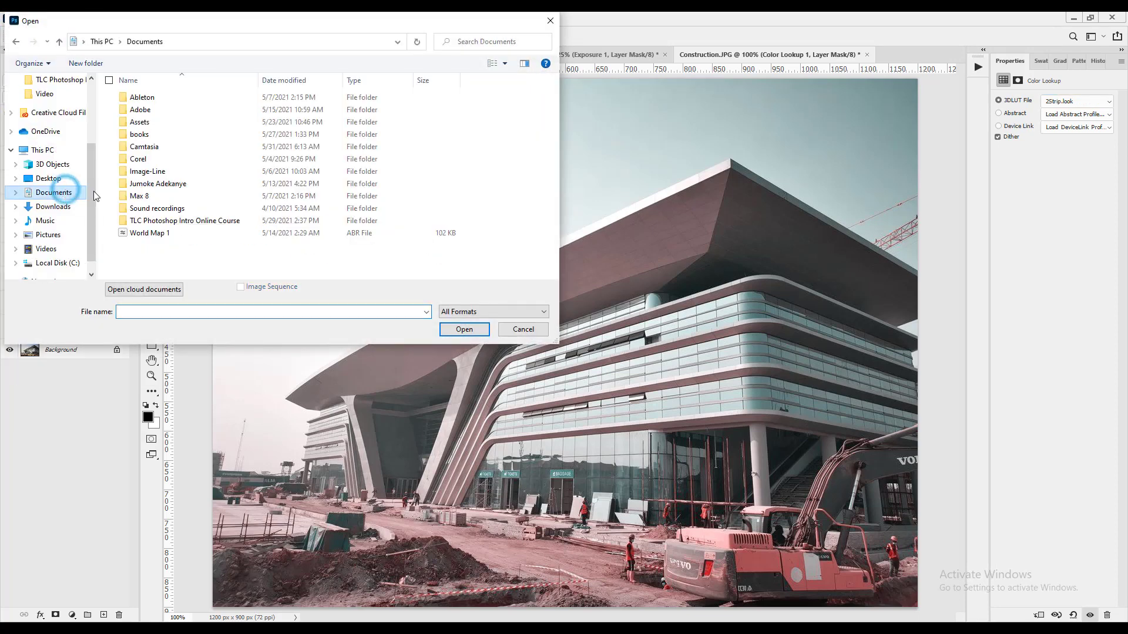
pyautogui.doubleClick(166, 220)
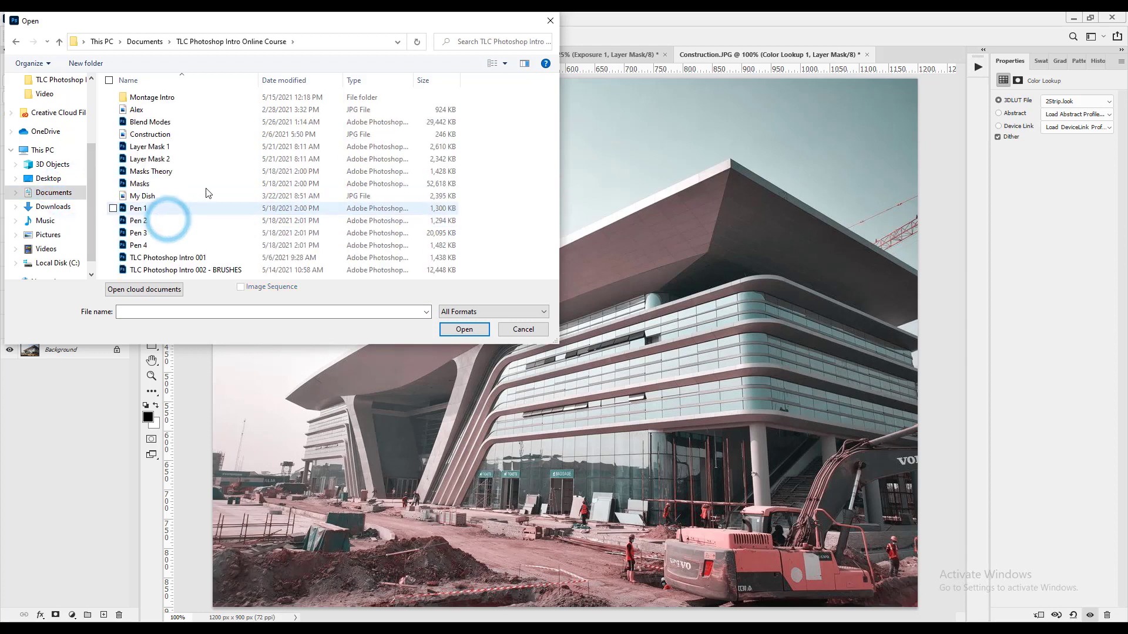
pyautogui.doubleClick(167, 258)
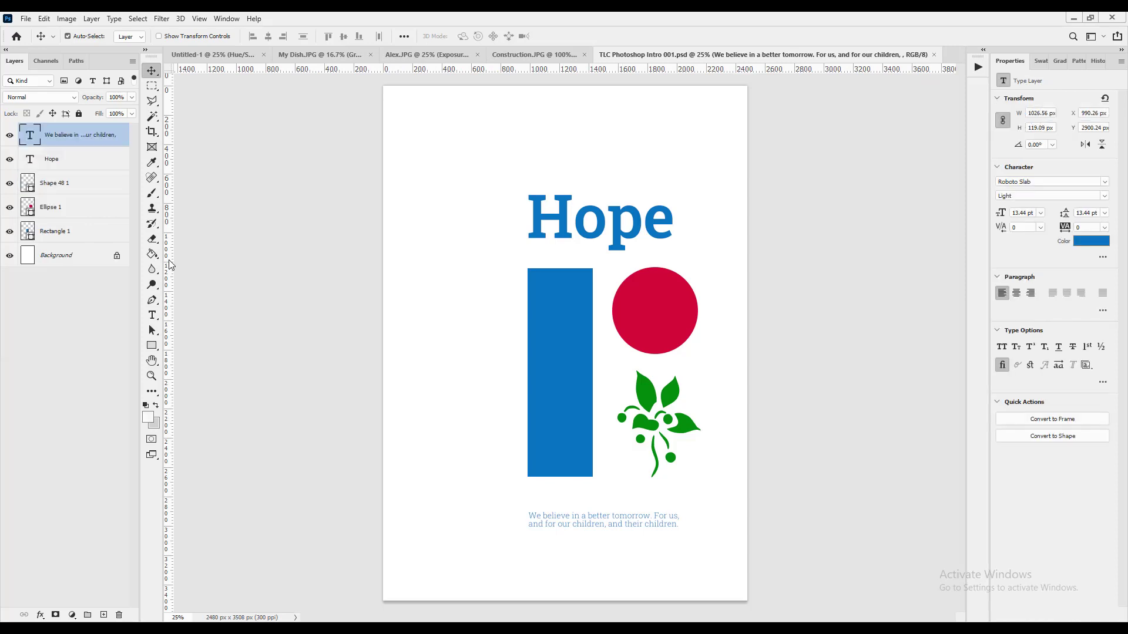
# - Add a Color Lookup adjustment layer above all layers of the Hope poster and apply the 2Strip.look 3D LUT
pyautogui.click(74, 614)
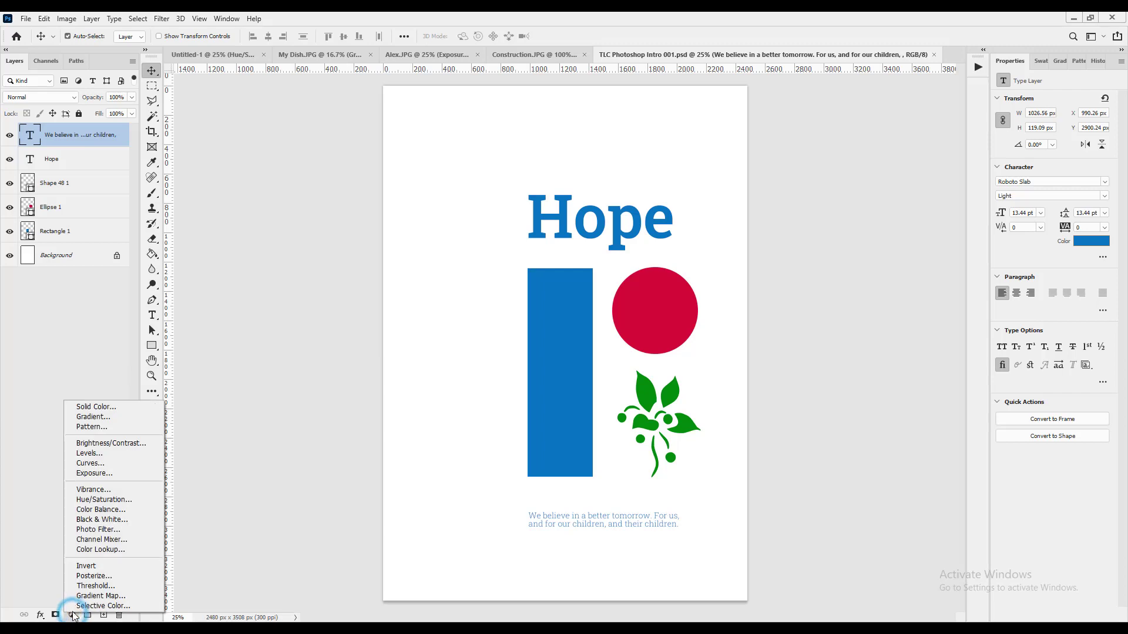
pyautogui.click(119, 550)
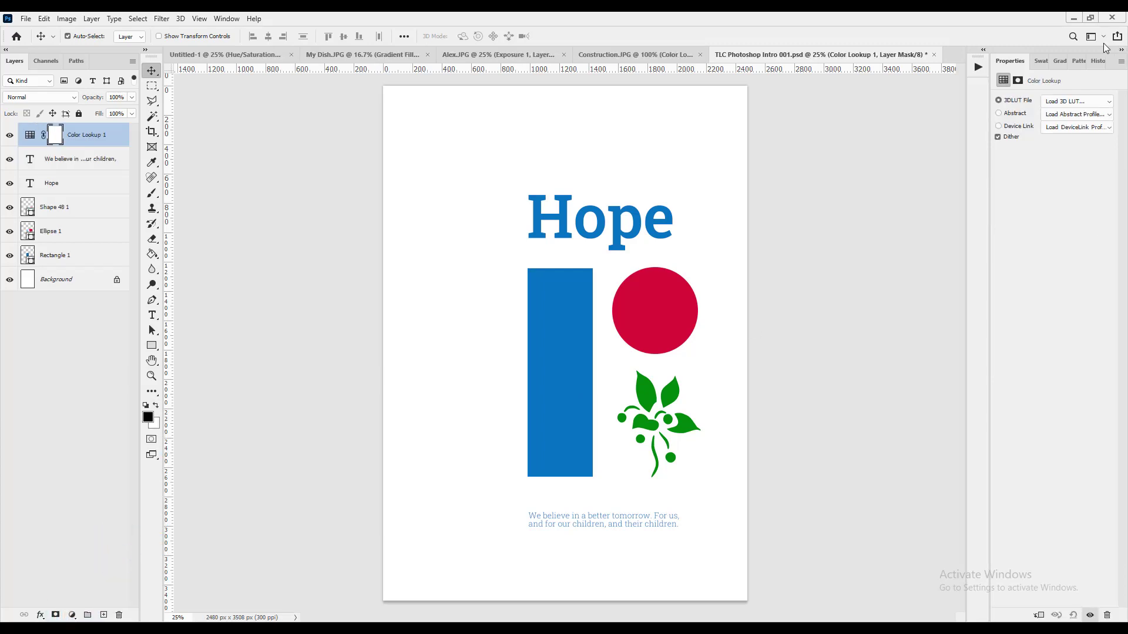
pyautogui.click(1089, 100)
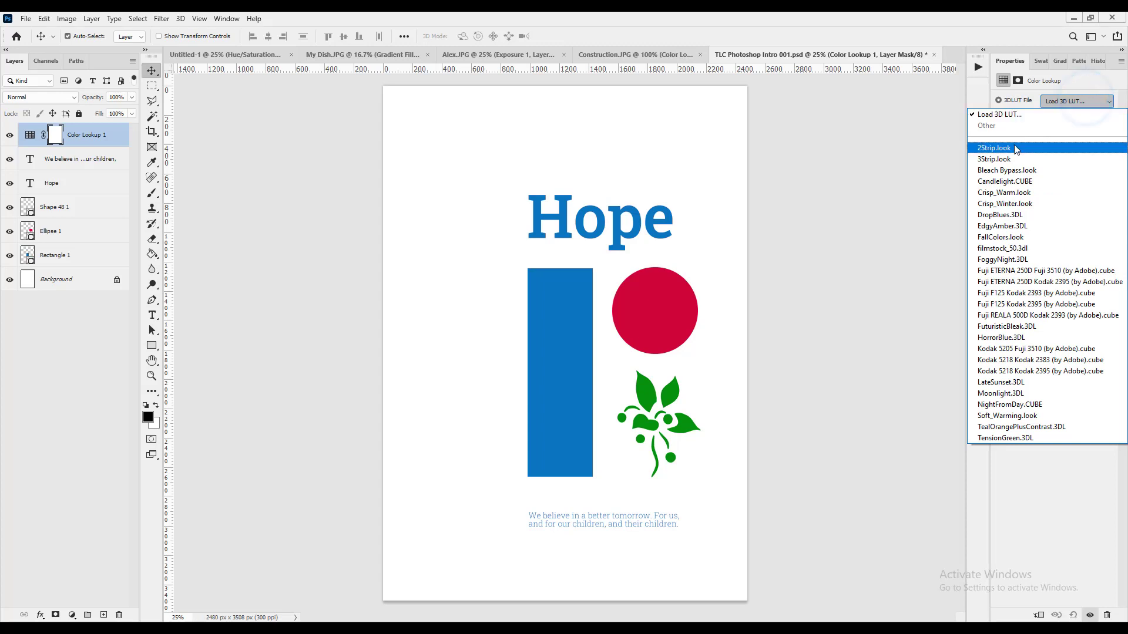
pyautogui.click(1014, 145)
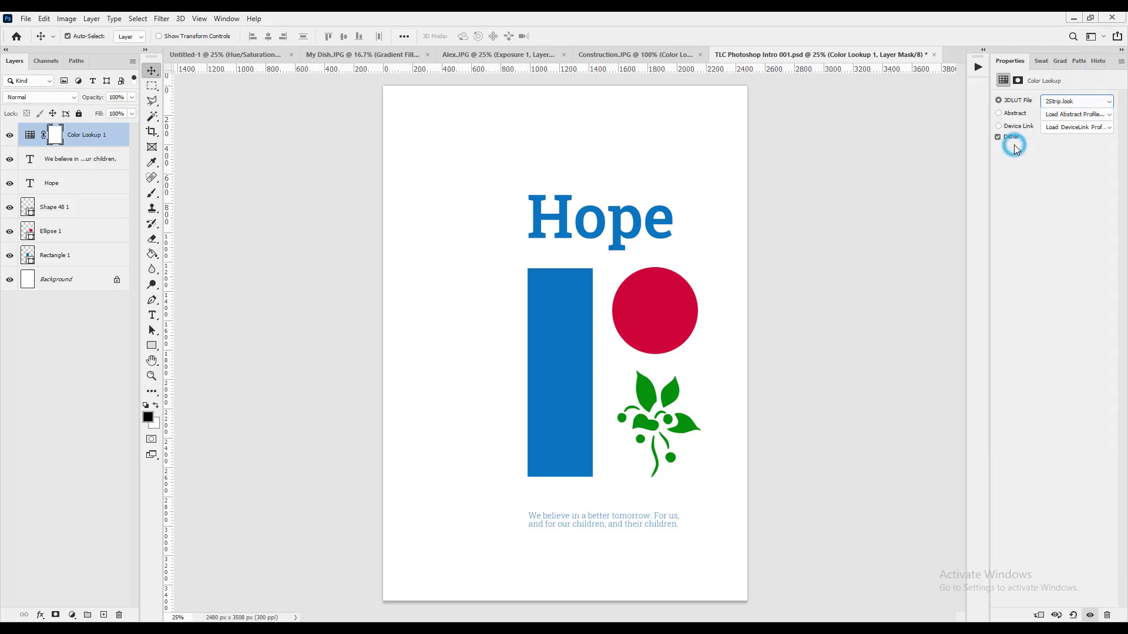
# - Try the 3Strip.look, Bleach Bypass.look and Candlelight.CUBE LUTs in turn on the poster's Color Lookup layer
pyautogui.click(1066, 103)
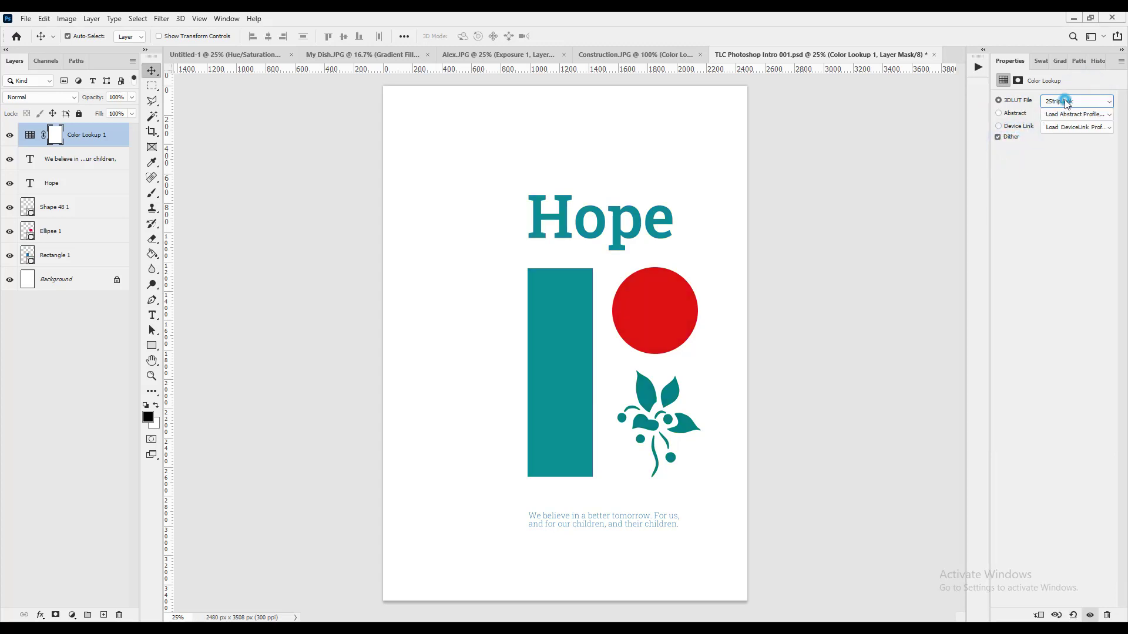
pyautogui.click(1015, 160)
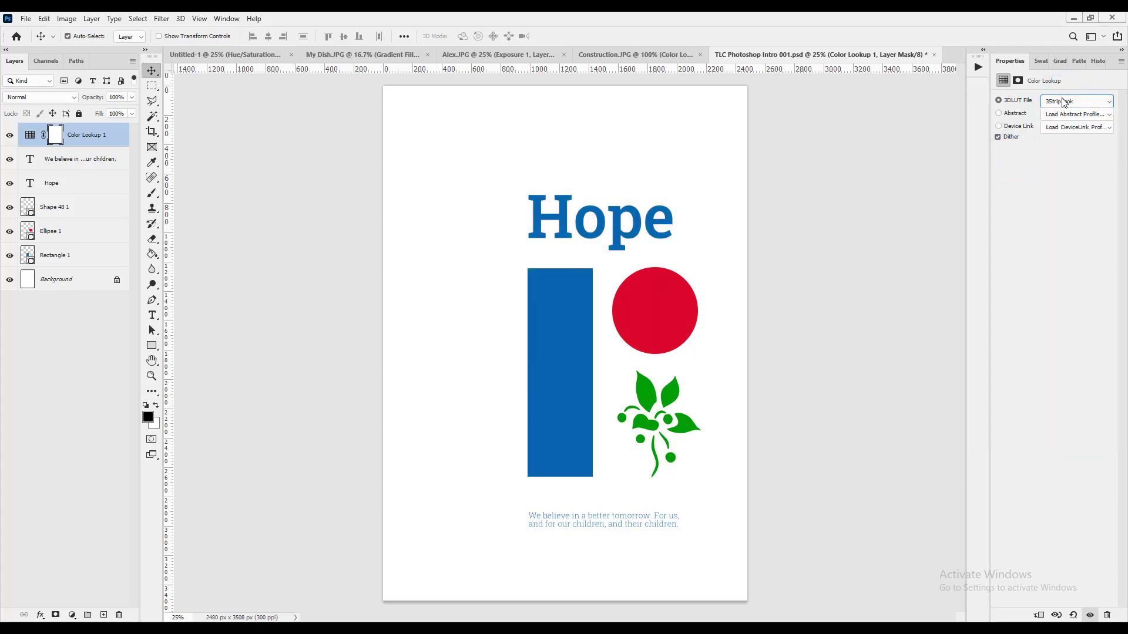
pyautogui.click(1064, 101)
pyautogui.click(1016, 172)
pyautogui.click(1068, 103)
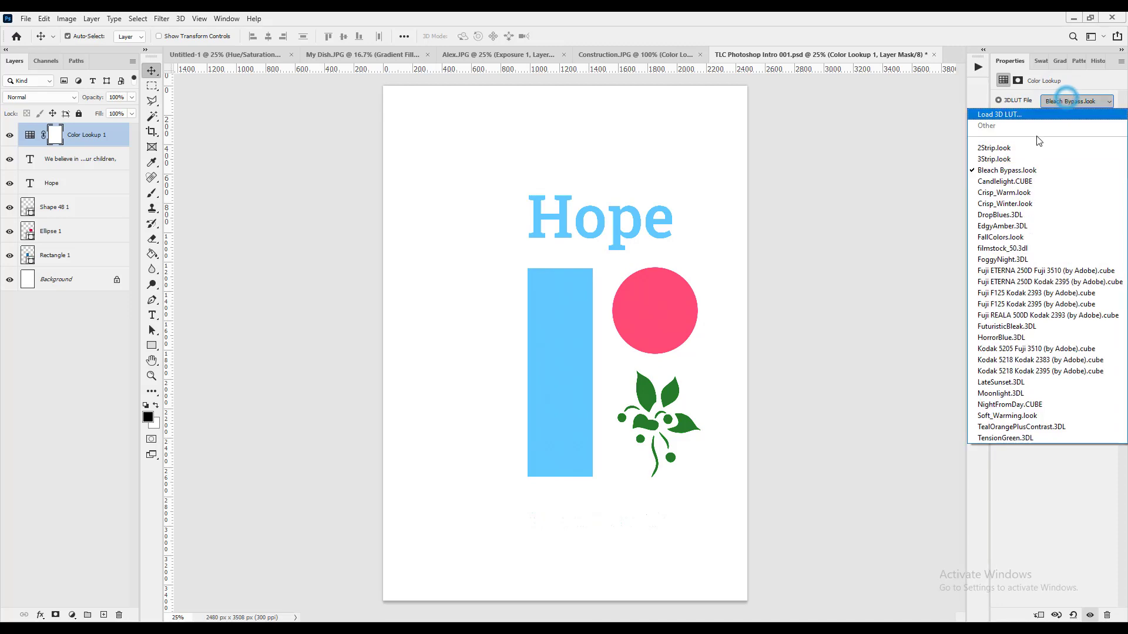
pyautogui.click(1002, 184)
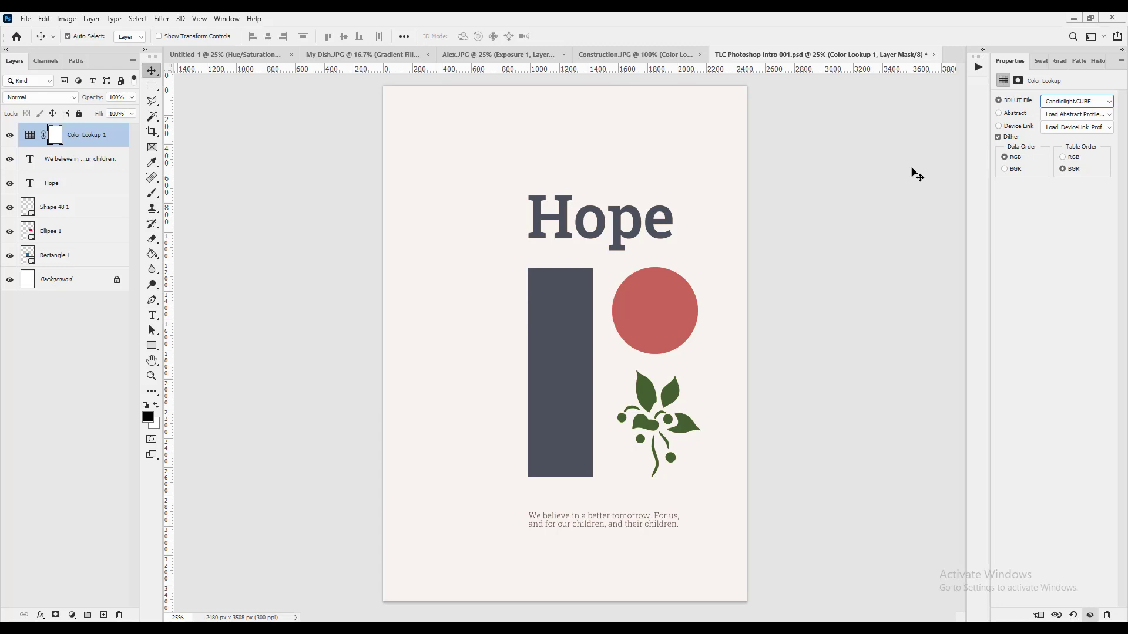
# - Try the Crisp_Warm.look and Crisp_Winter.look LUTs on the poster's Color Lookup layer
pyautogui.click(1060, 101)
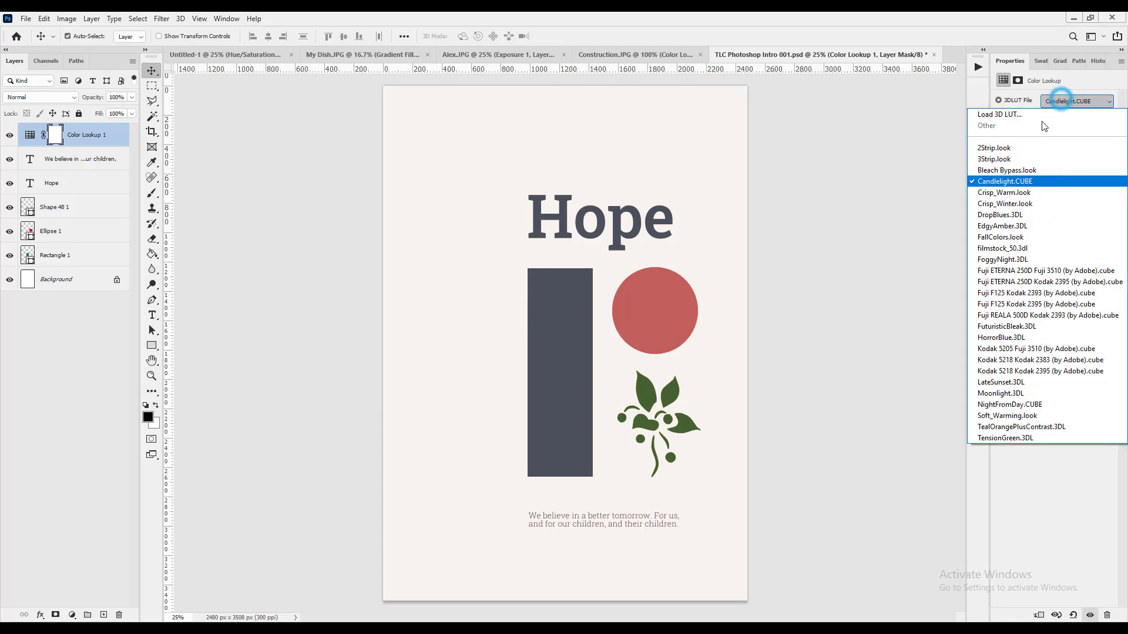
pyautogui.click(988, 192)
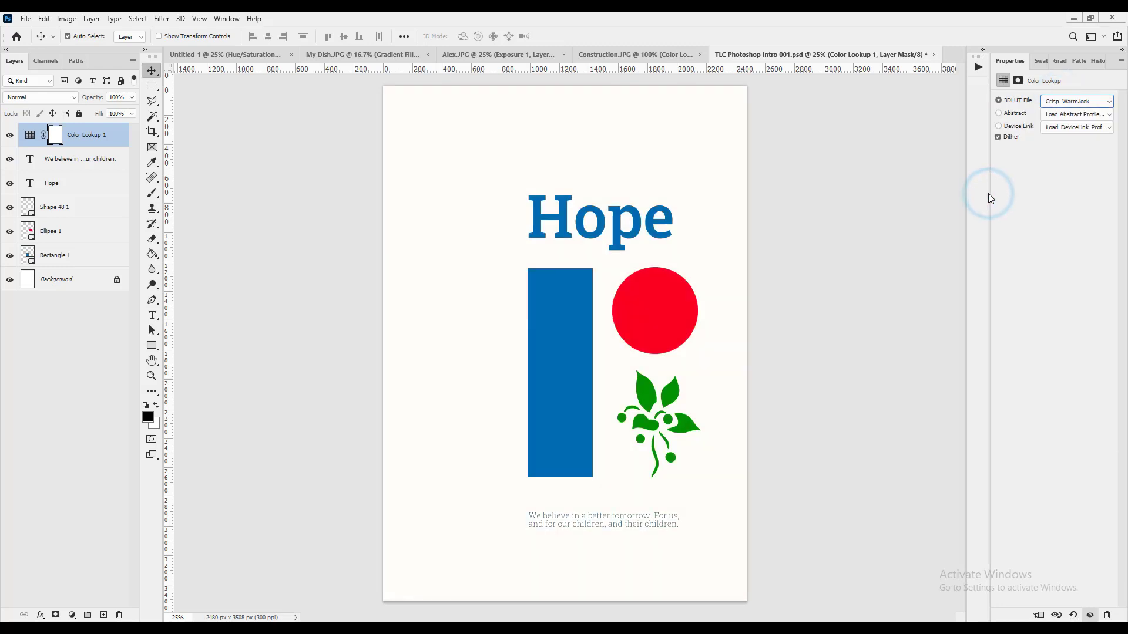
pyautogui.click(1060, 102)
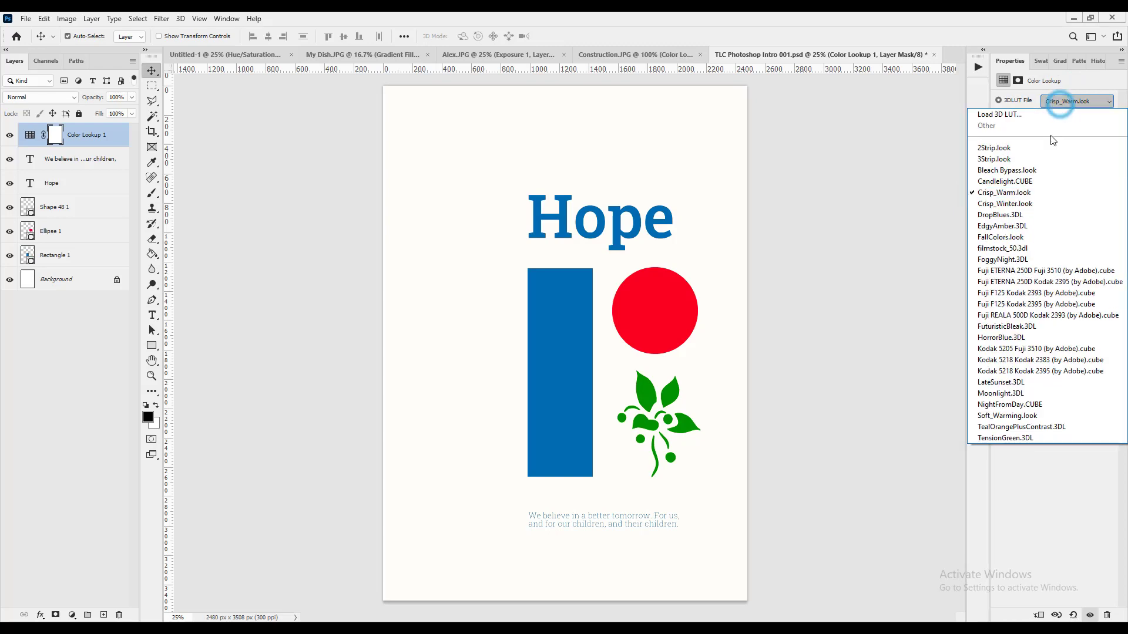
pyautogui.click(1007, 204)
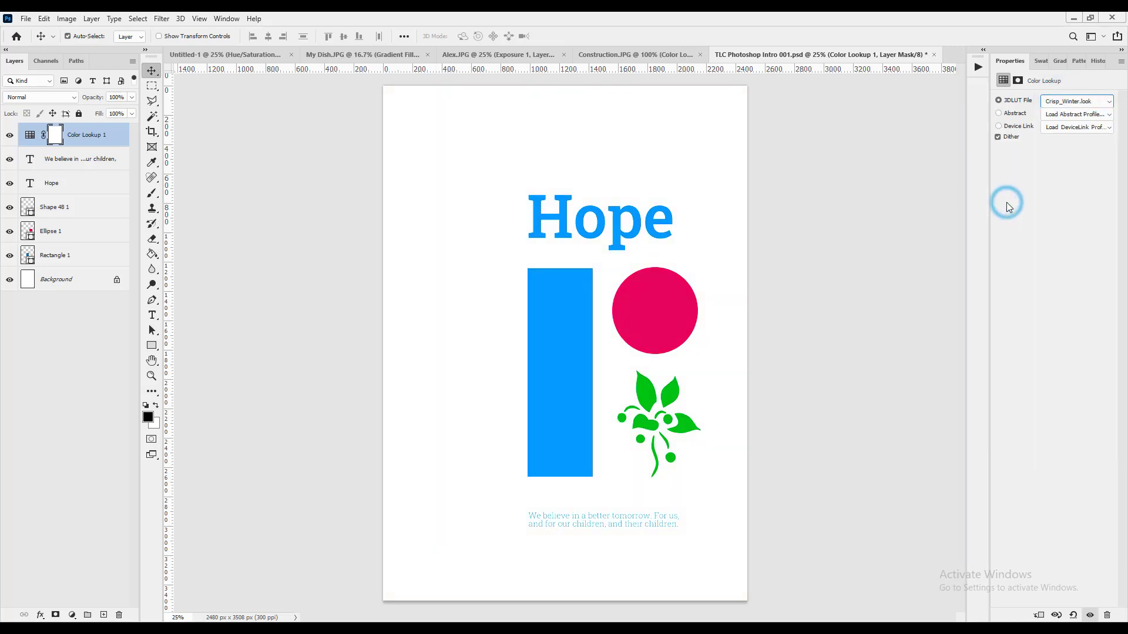
# - Try the DropBlues.3DL and EdgyAmber.3DL LUTs on the poster's existing Color Lookup layer
pyautogui.click(69, 614)
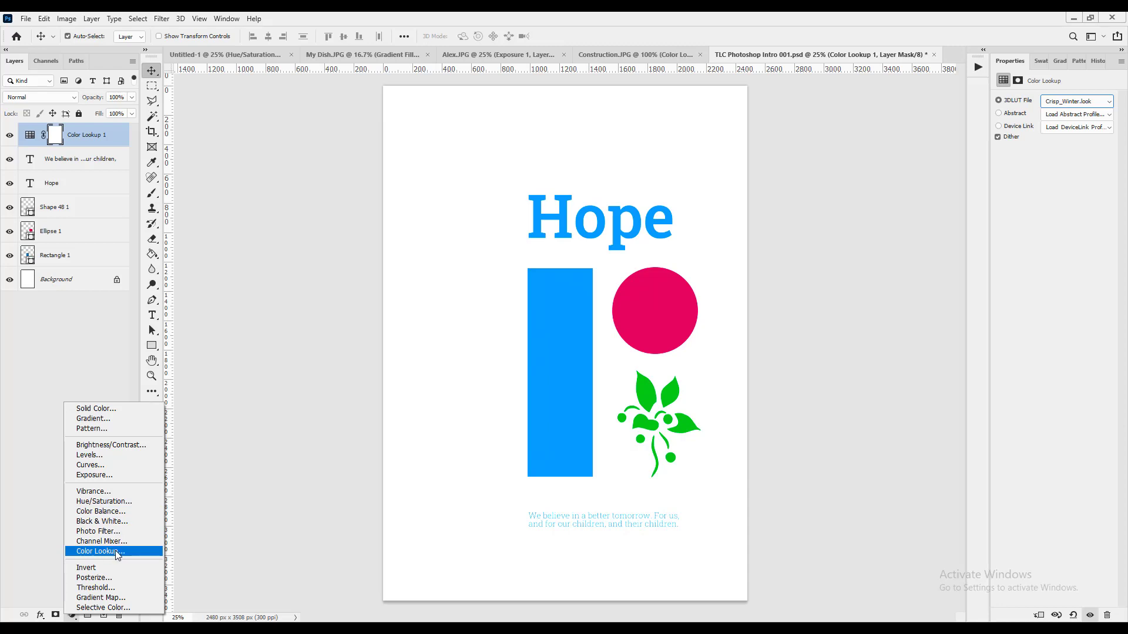
pyautogui.click(1075, 103)
pyautogui.click(1076, 102)
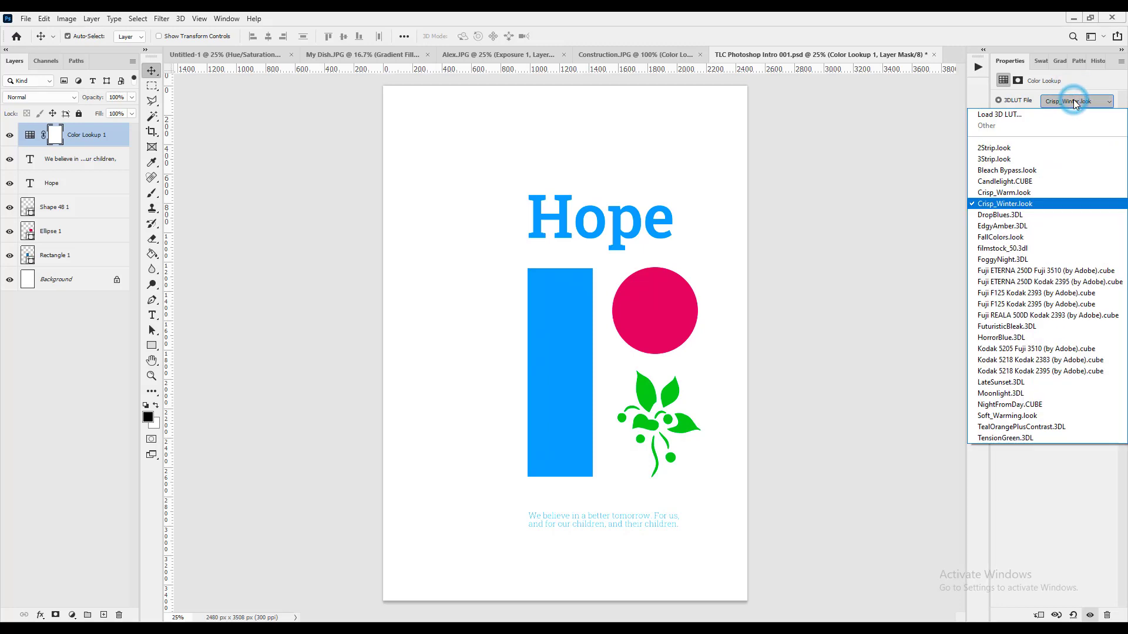
pyautogui.click(1005, 216)
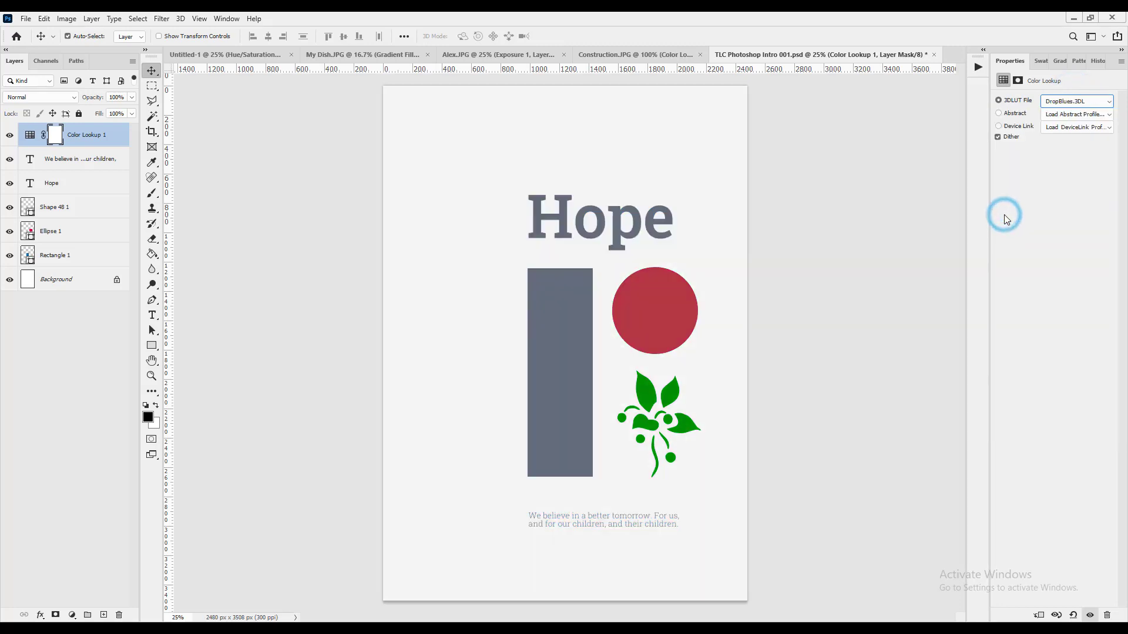
pyautogui.click(1084, 101)
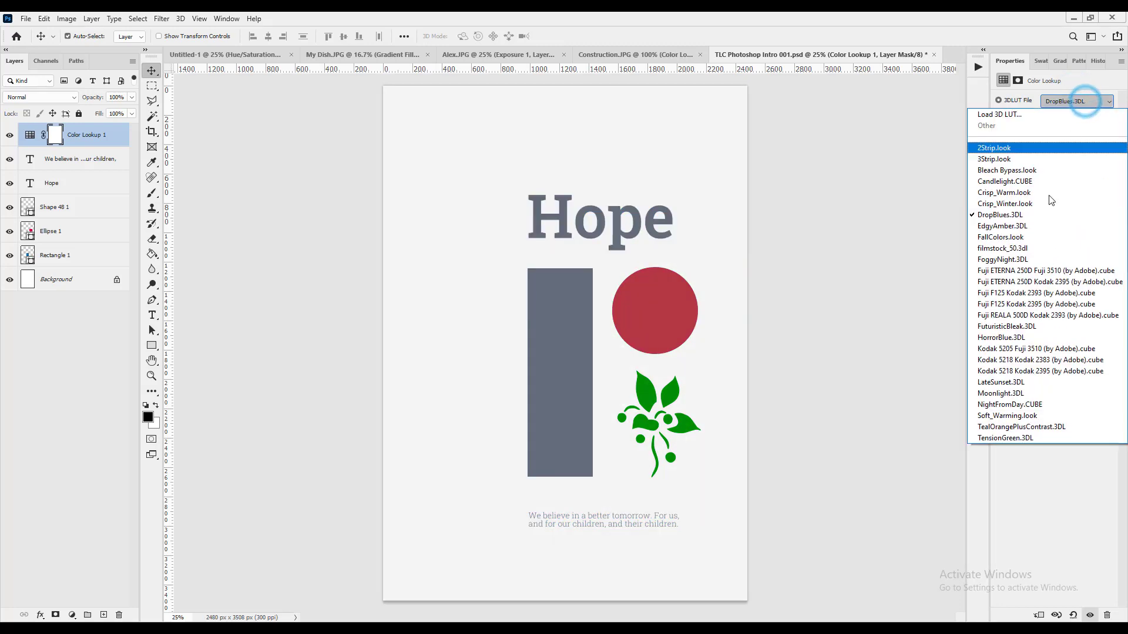
pyautogui.click(1004, 227)
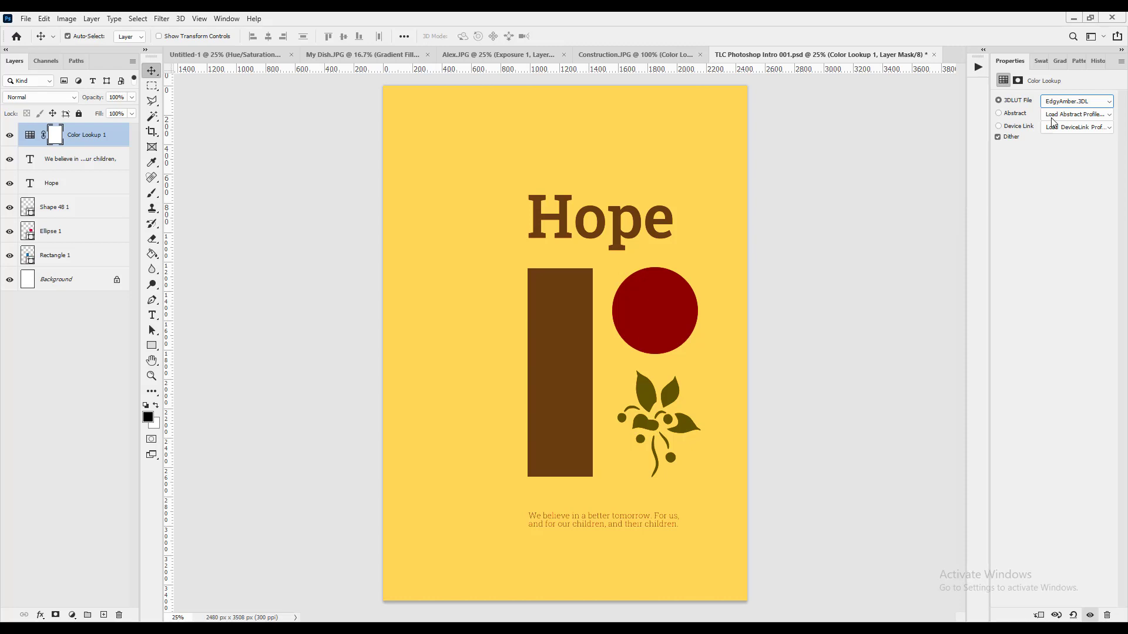
# - Try the FallColors.look and filmstock_50.3dl LUTs on the poster's Color Lookup layer
pyautogui.click(1065, 102)
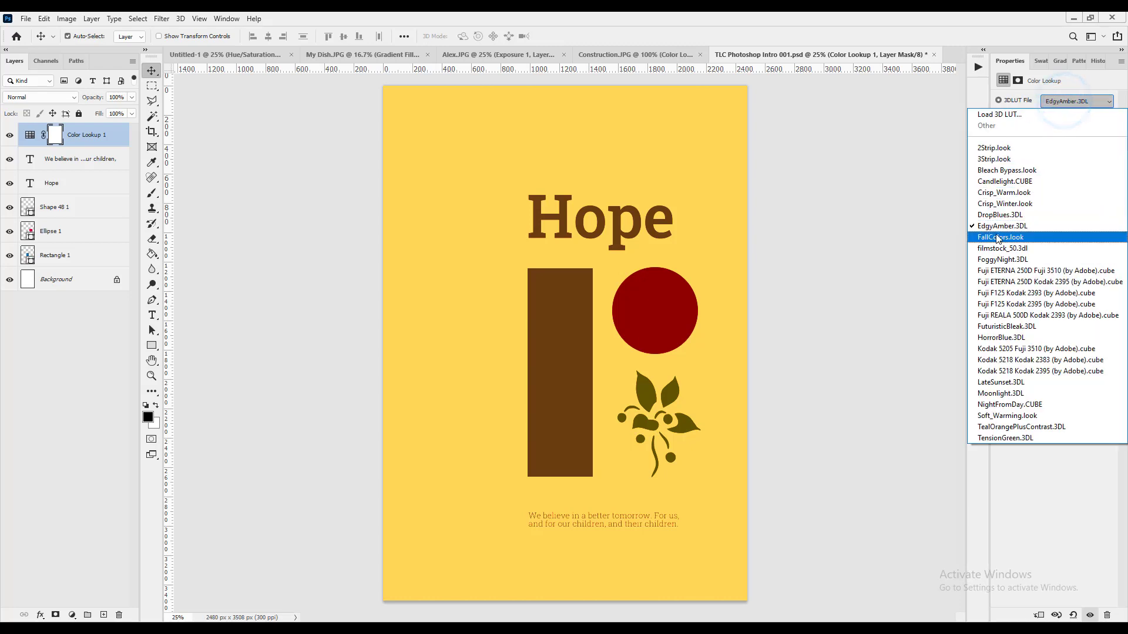
pyautogui.click(996, 236)
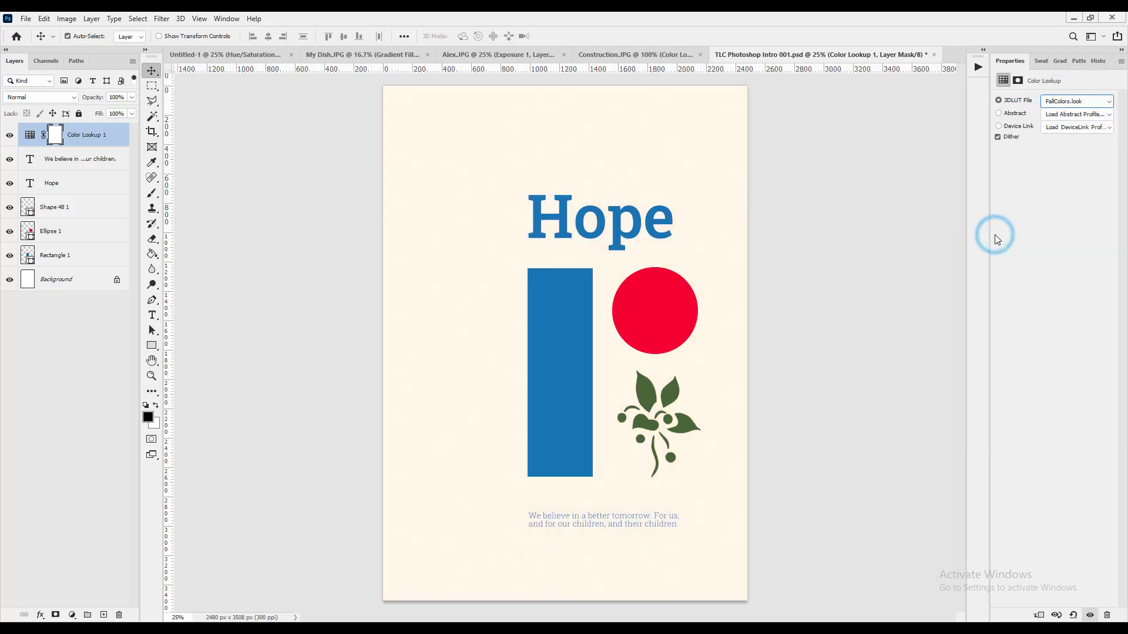
pyautogui.click(1057, 101)
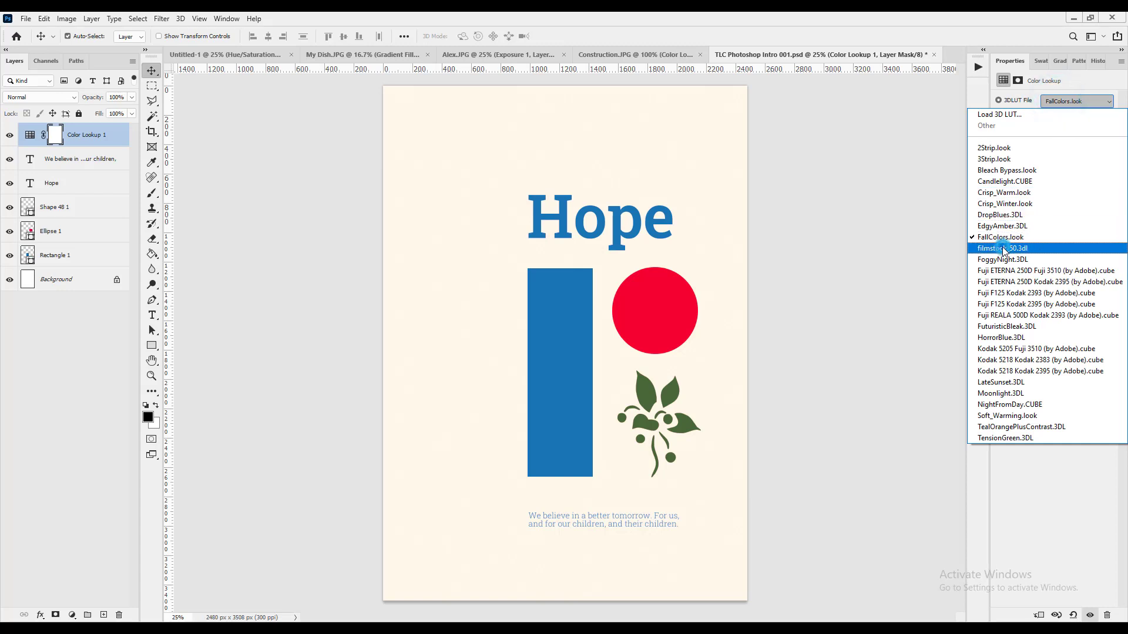
pyautogui.click(1002, 248)
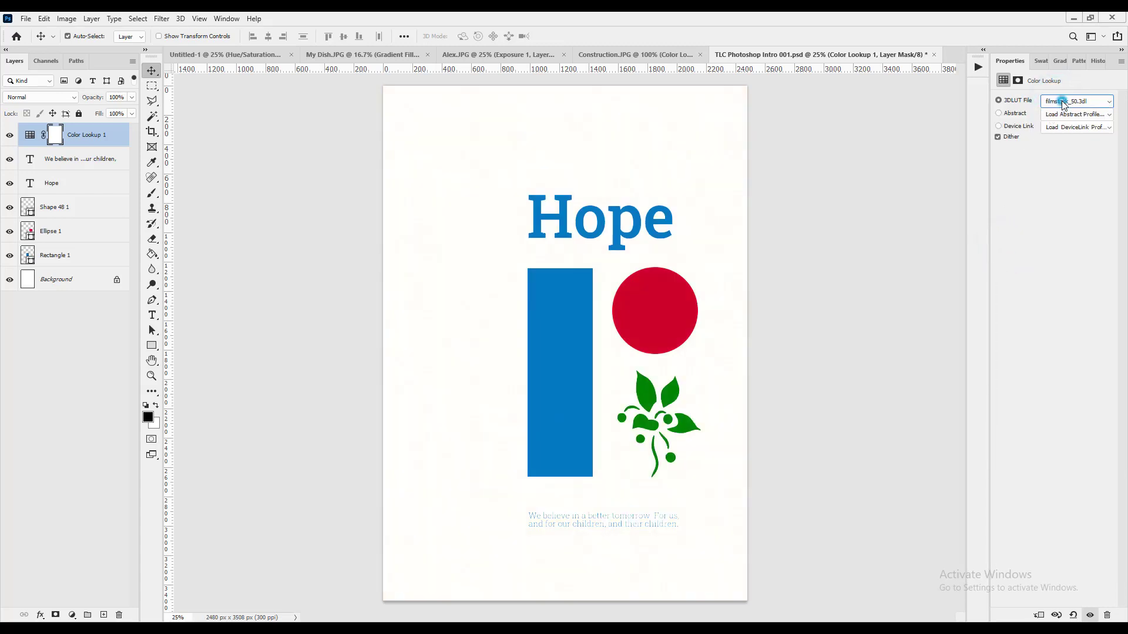
# - Apply the FoggyNight.3DL LUT to the poster's Color Lookup layer and save the document
pyautogui.click(1064, 101)
pyautogui.click(997, 260)
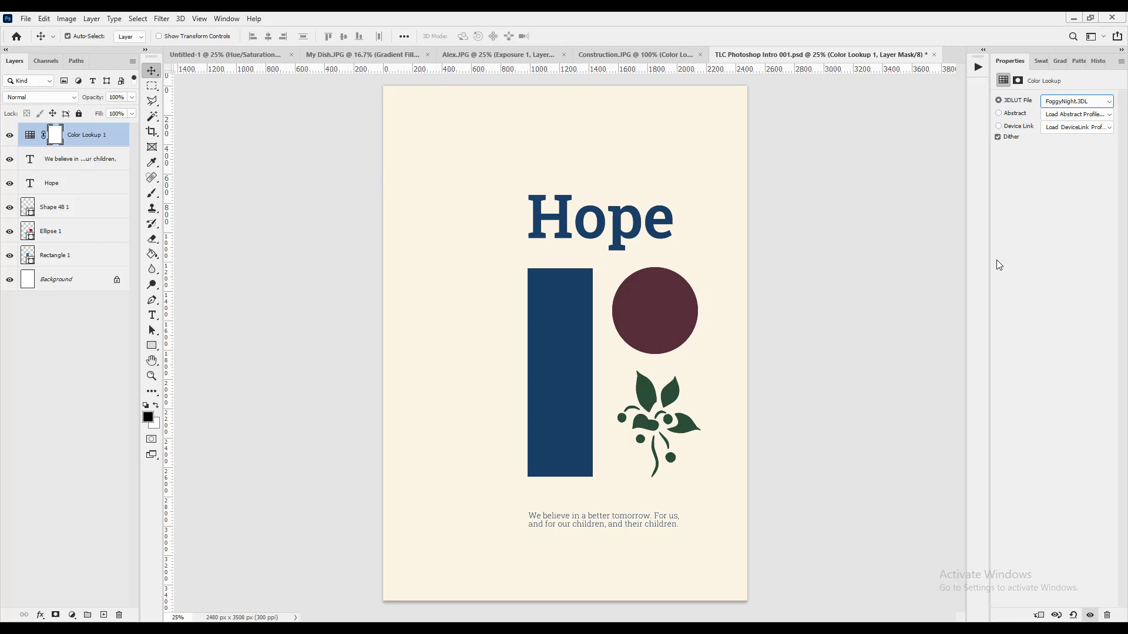
pyautogui.hotkey('ctrl', 's')
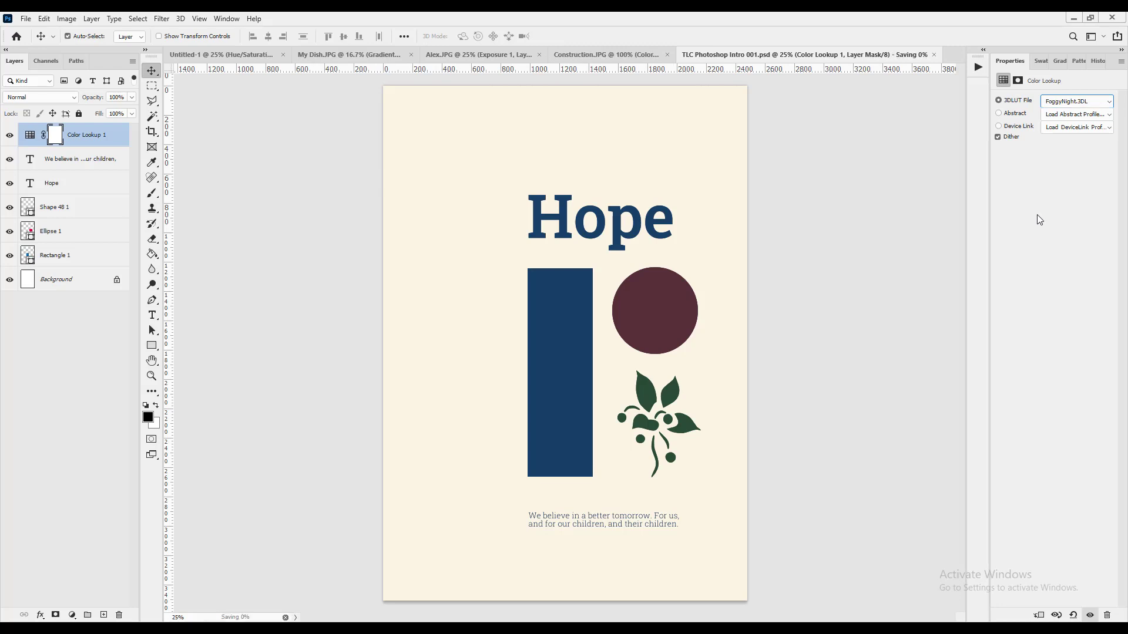
# - Try the TealOrangePlusContrast.3DL and Soft_Warming.look LUTs on the poster's Color Lookup layer
pyautogui.click(1084, 102)
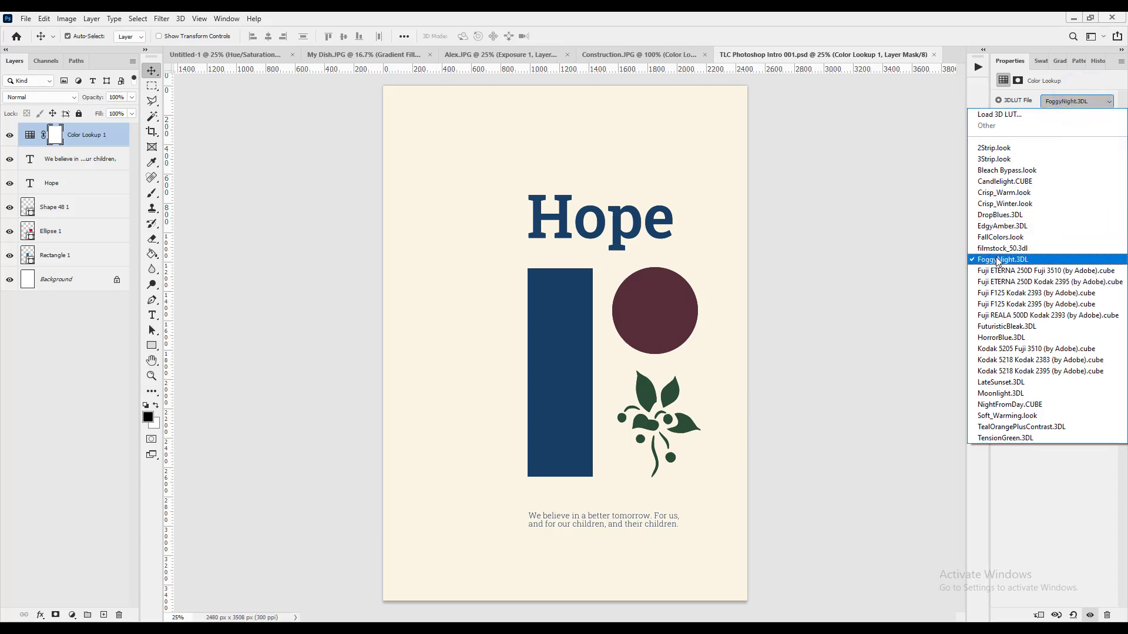
pyautogui.click(1002, 428)
pyautogui.click(1076, 102)
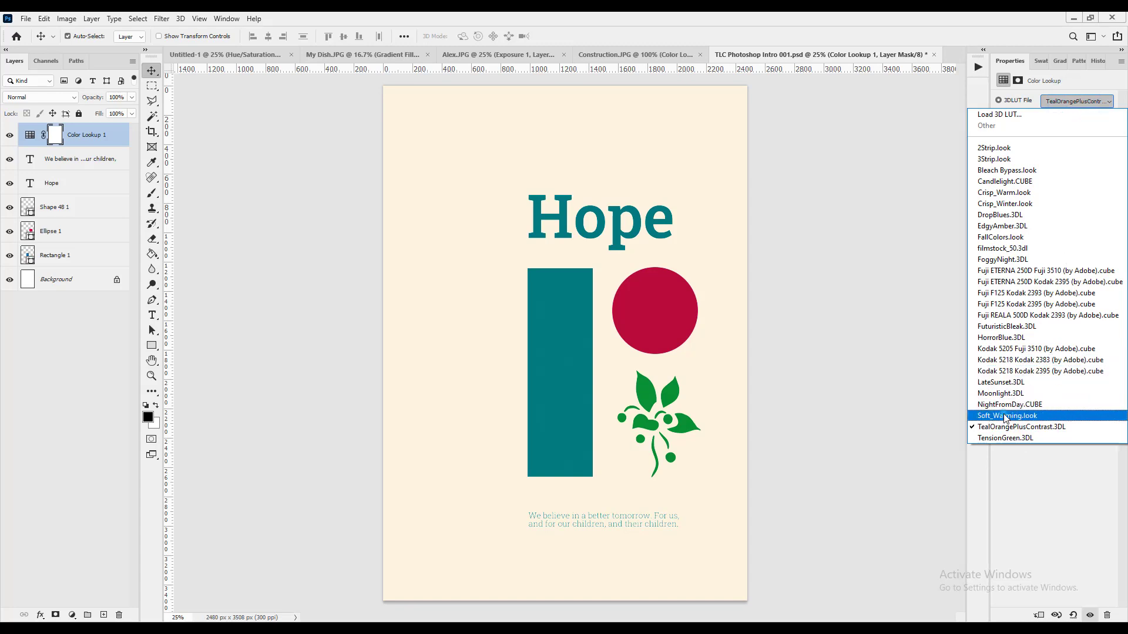
pyautogui.click(1006, 415)
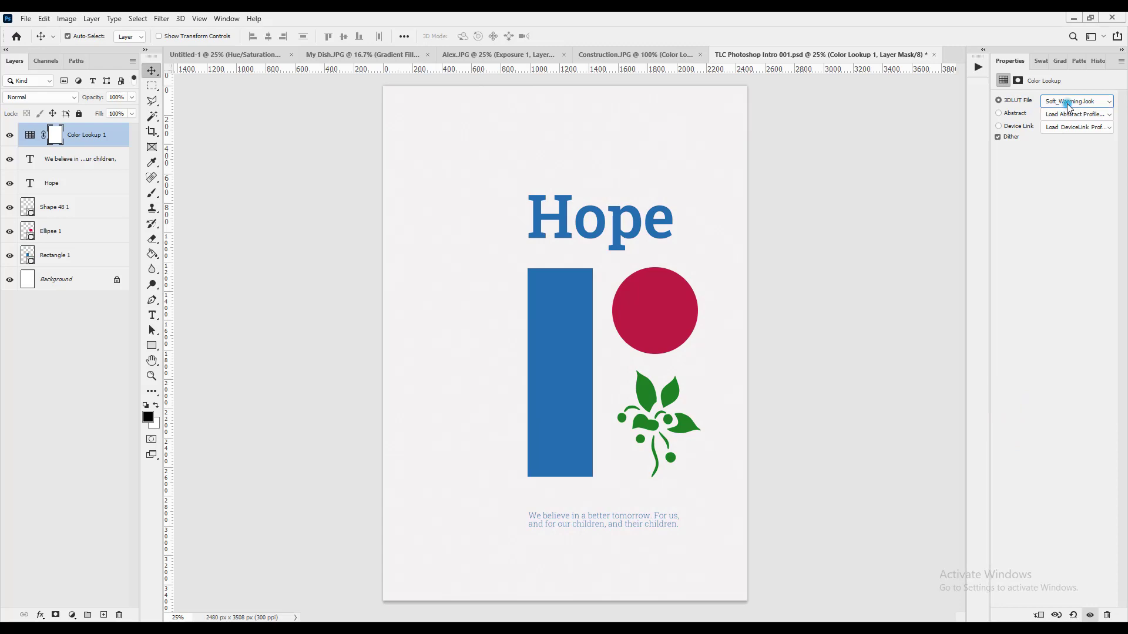
# - Try the NightFromDay.CUBE and Moonlight.3DL LUTs on the poster's Color Lookup layer
pyautogui.click(1067, 103)
pyautogui.click(1013, 402)
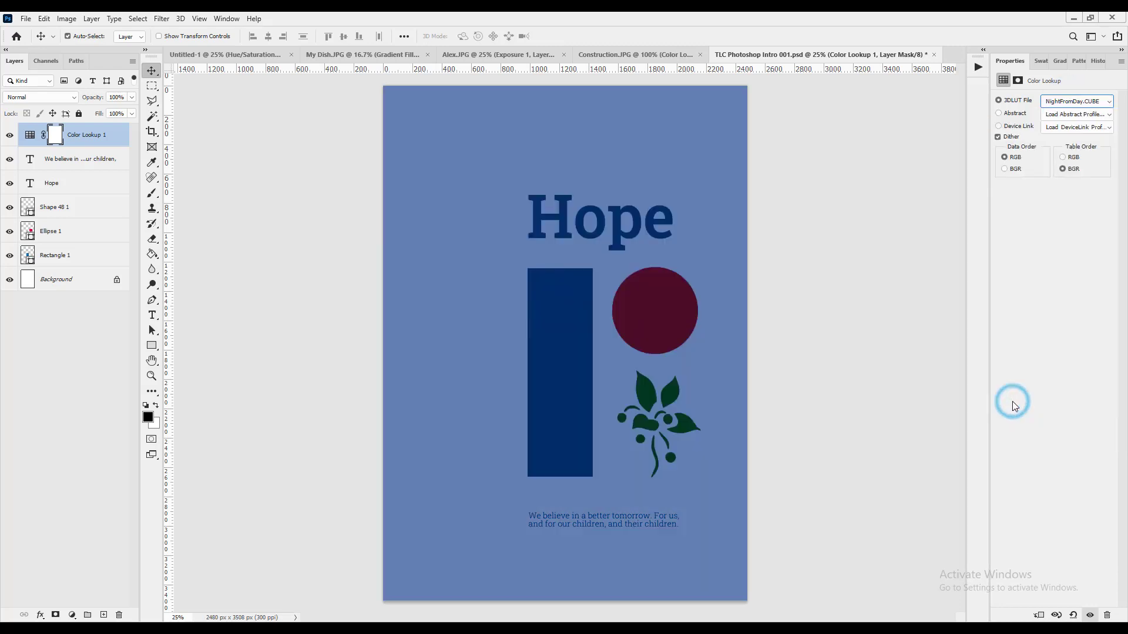
pyautogui.click(1071, 102)
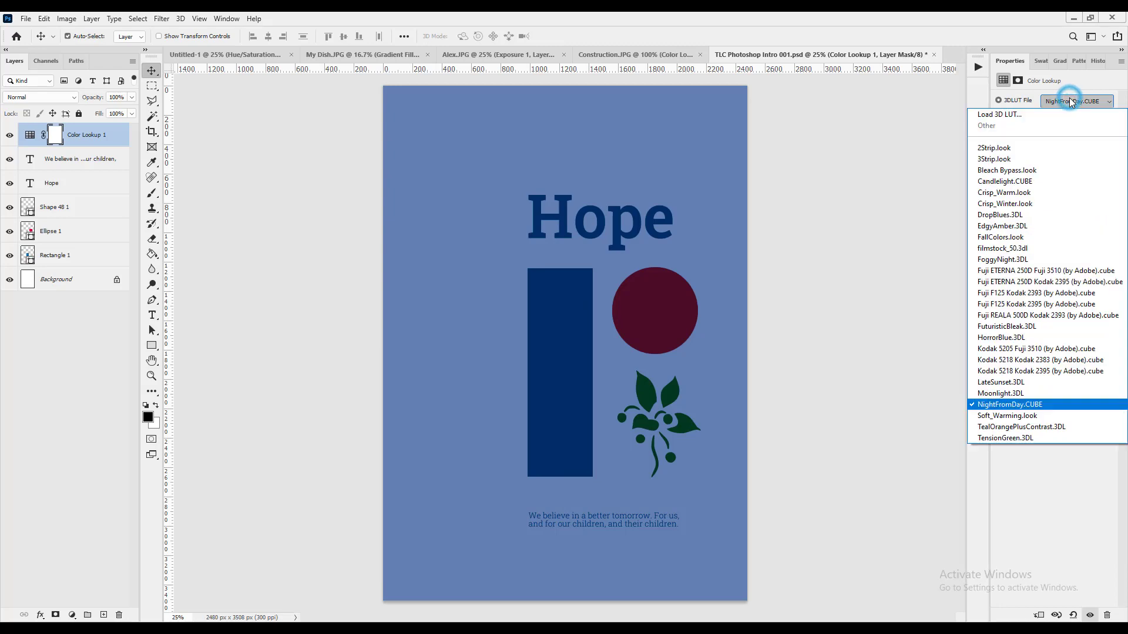
pyautogui.click(998, 393)
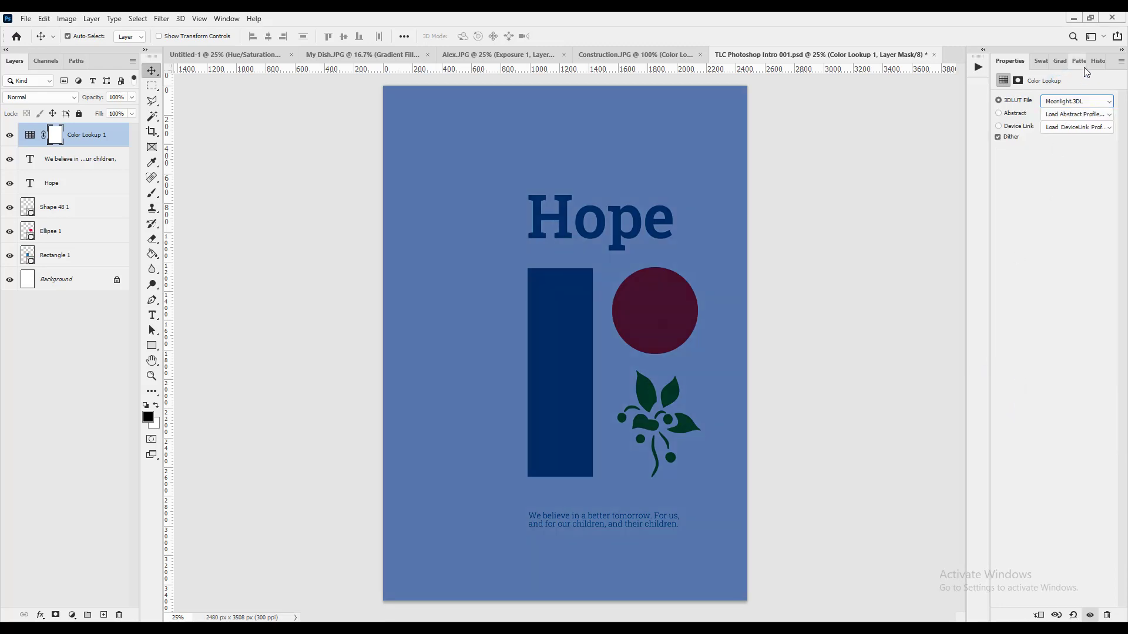
# - Try the LateSunset.3DL and Kodak 5218 Kodak 2395 (by Adobe).cube LUTs on the poster's Color Lookup layer
pyautogui.click(1077, 102)
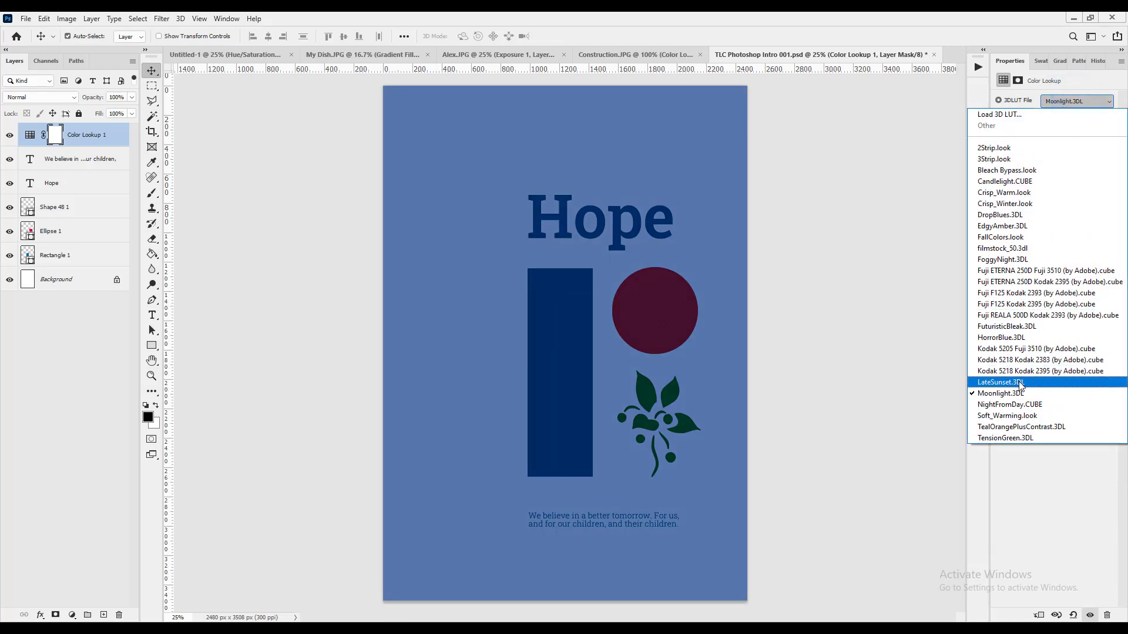
pyautogui.click(1019, 381)
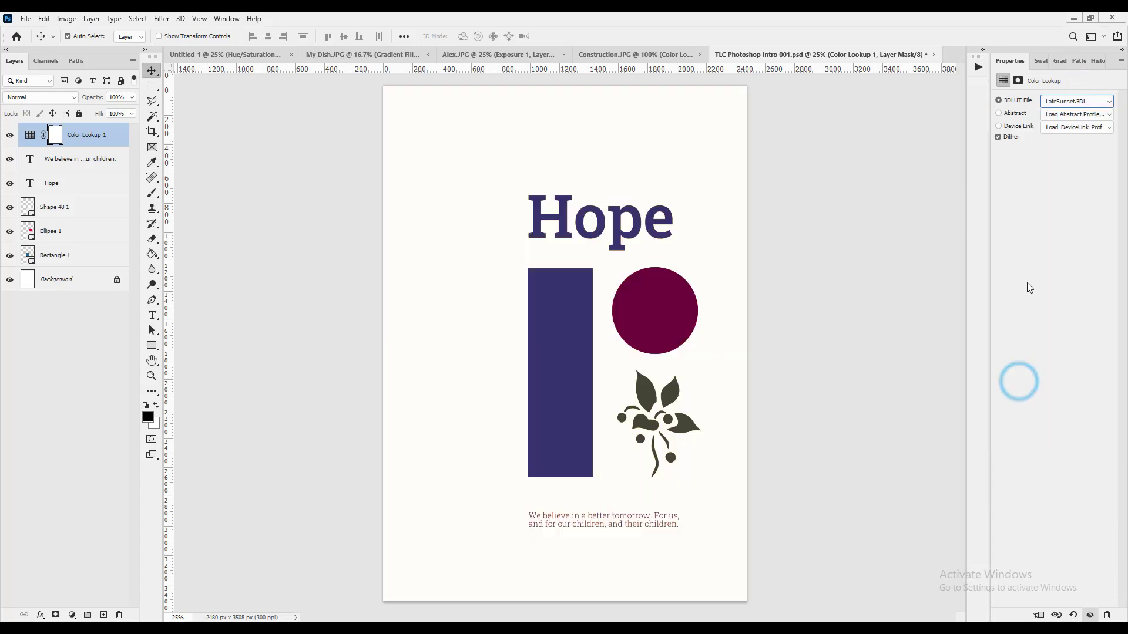
pyautogui.click(1074, 103)
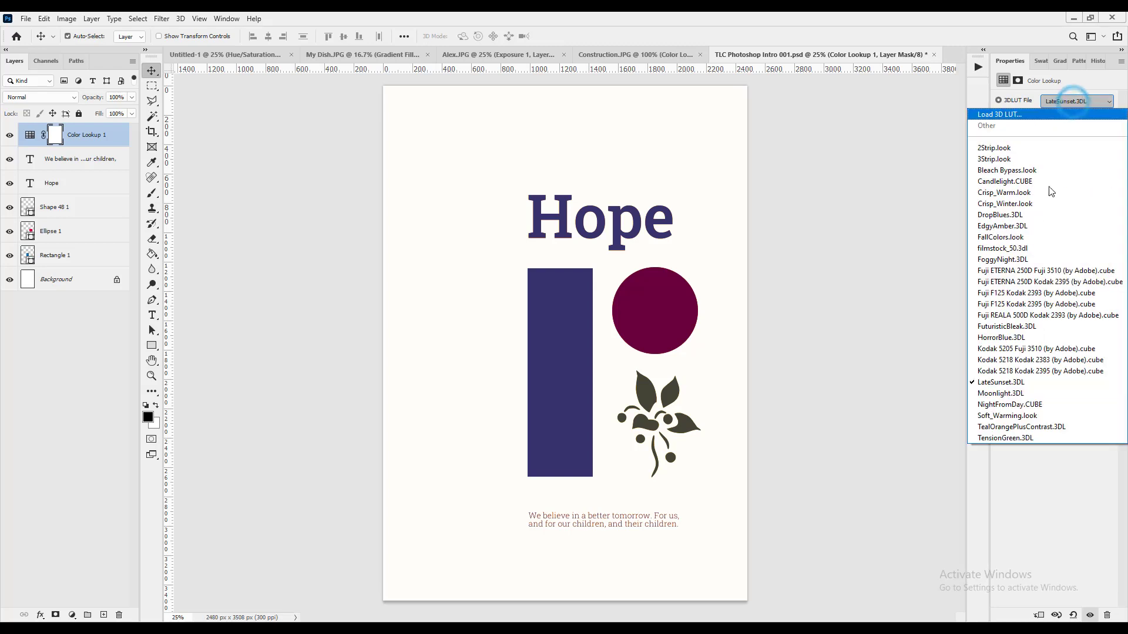
pyautogui.click(997, 372)
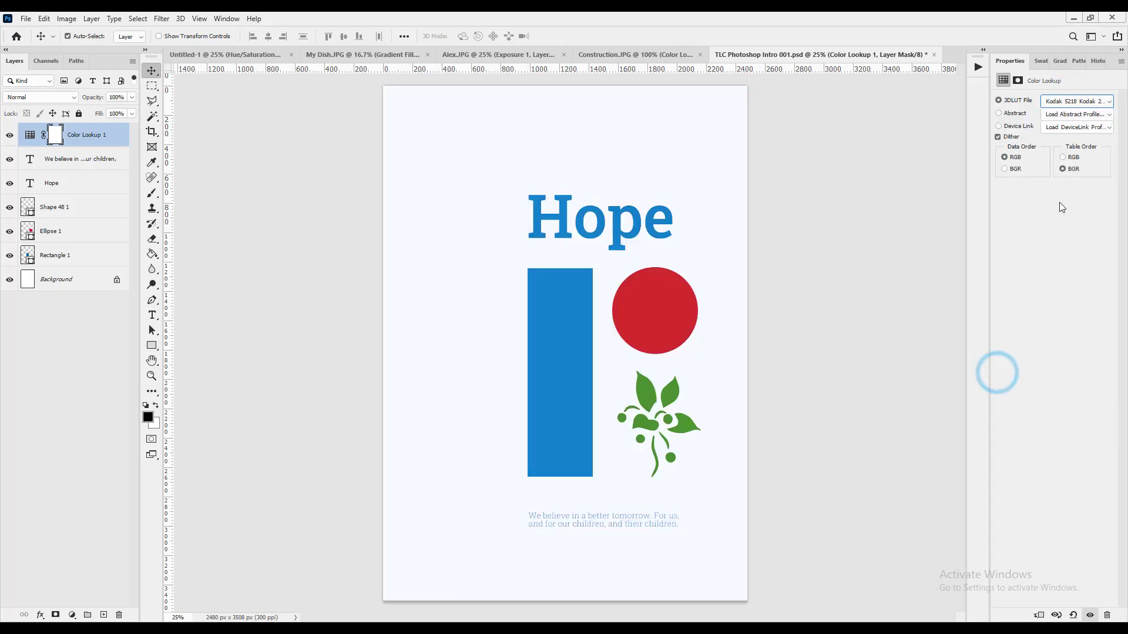
# - Try the Kodak 5218 Kodak 2383 and Kodak 5205 Fuji 3510 (by Adobe).cube LUTs on the poster's Color Lookup layer
pyautogui.click(1075, 101)
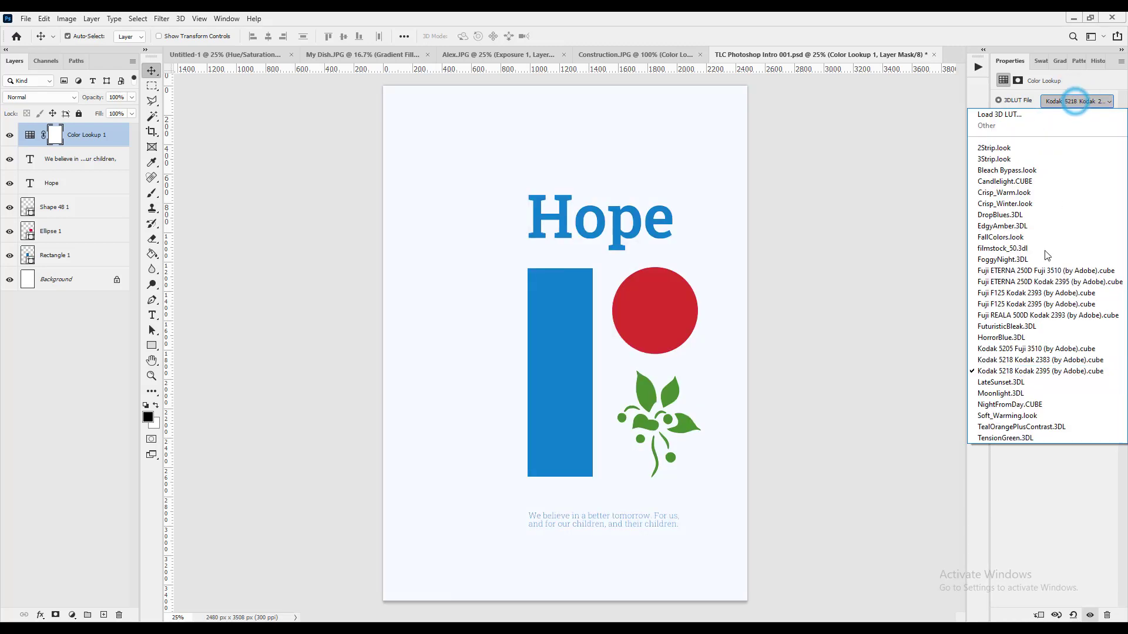
pyautogui.click(987, 360)
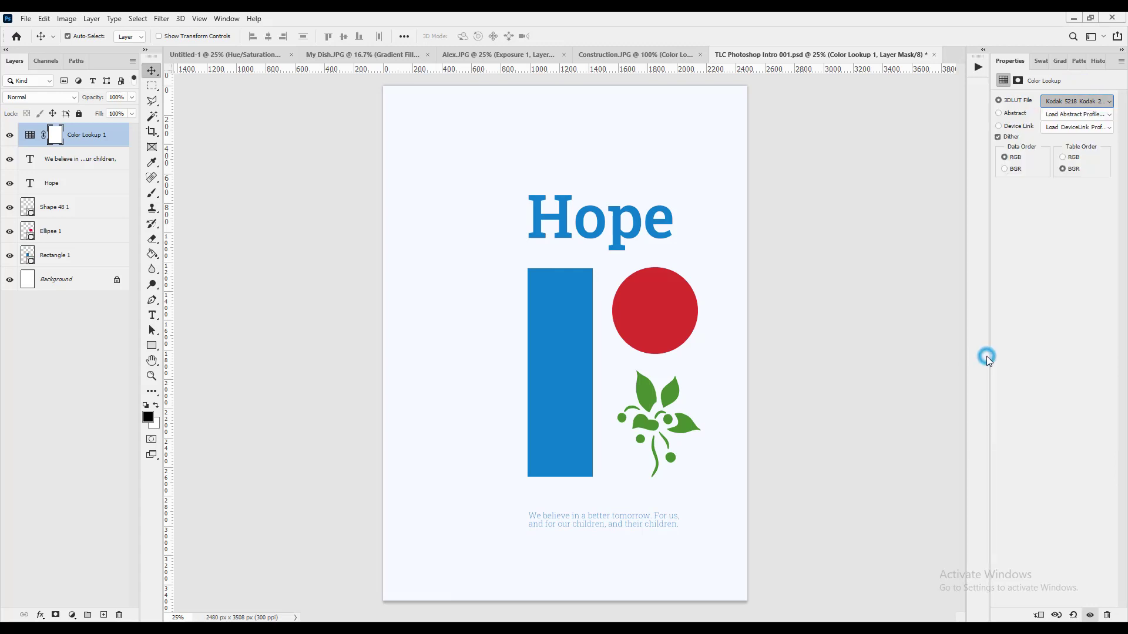
pyautogui.click(1090, 103)
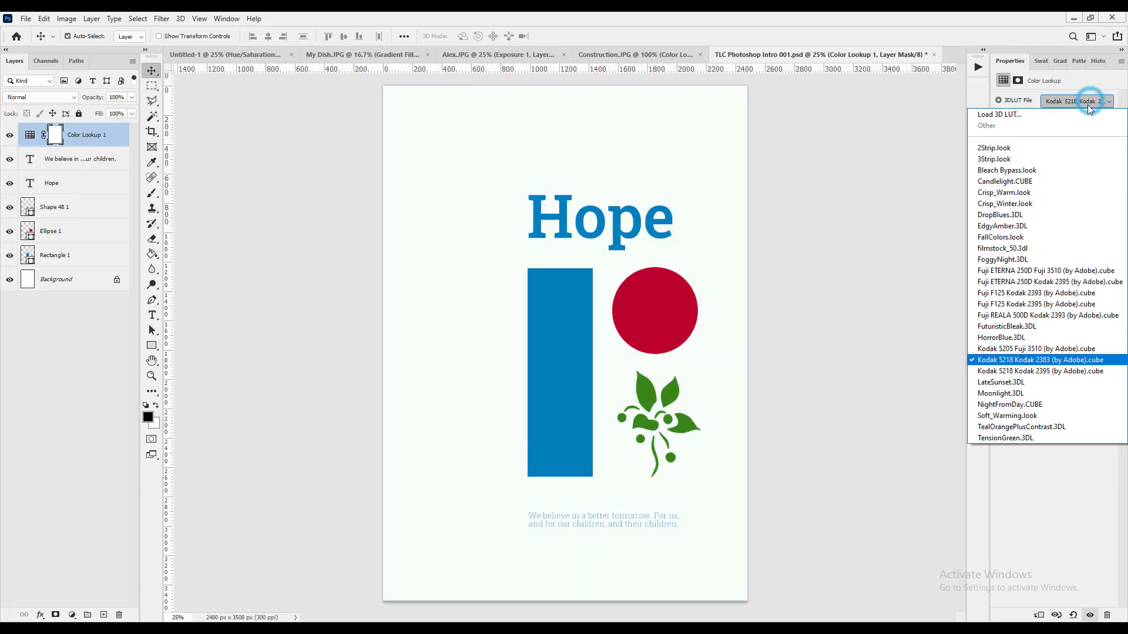
pyautogui.click(985, 348)
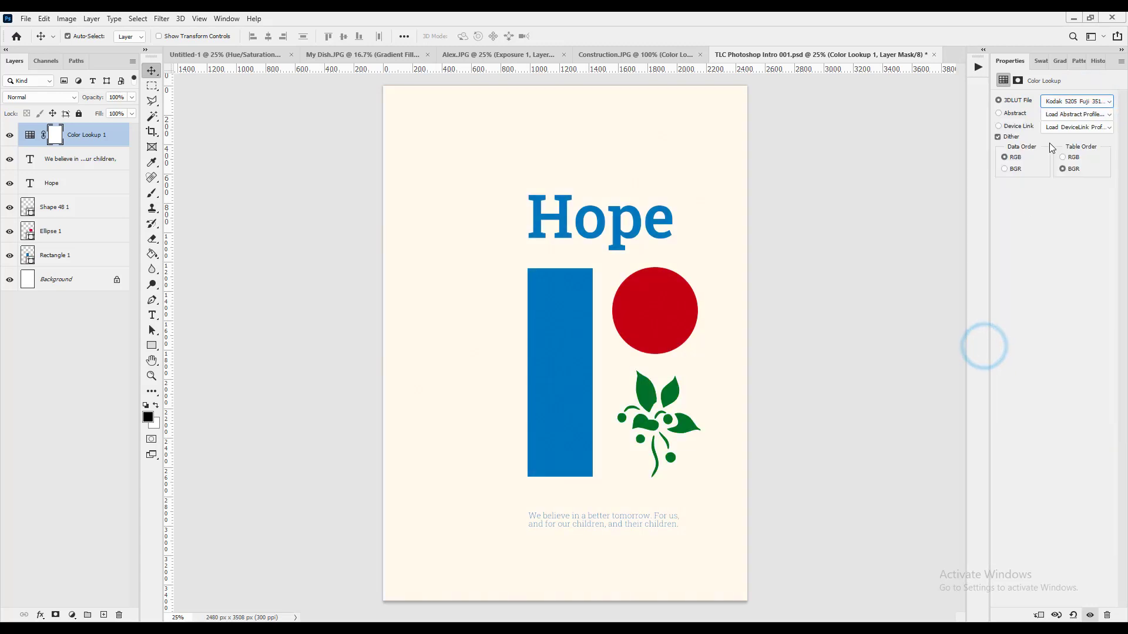
# - Try the HorrorBlue.3DL and FuturisticBleak.3DL LUTs on the poster's Color Lookup layer
pyautogui.click(1065, 101)
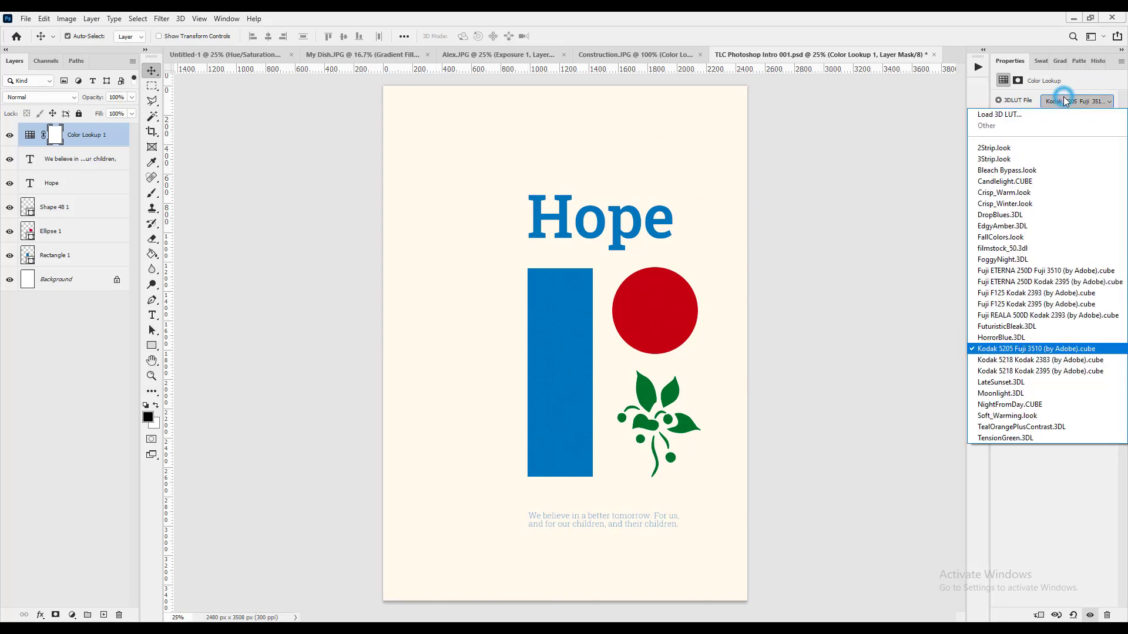
pyautogui.click(1040, 340)
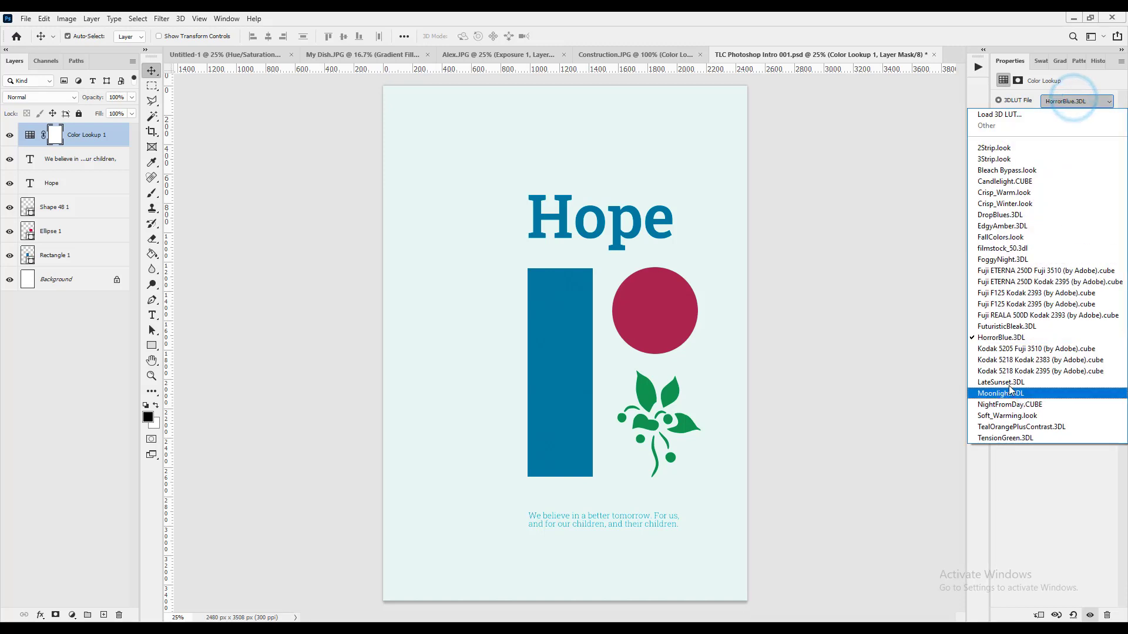
pyautogui.click(1009, 326)
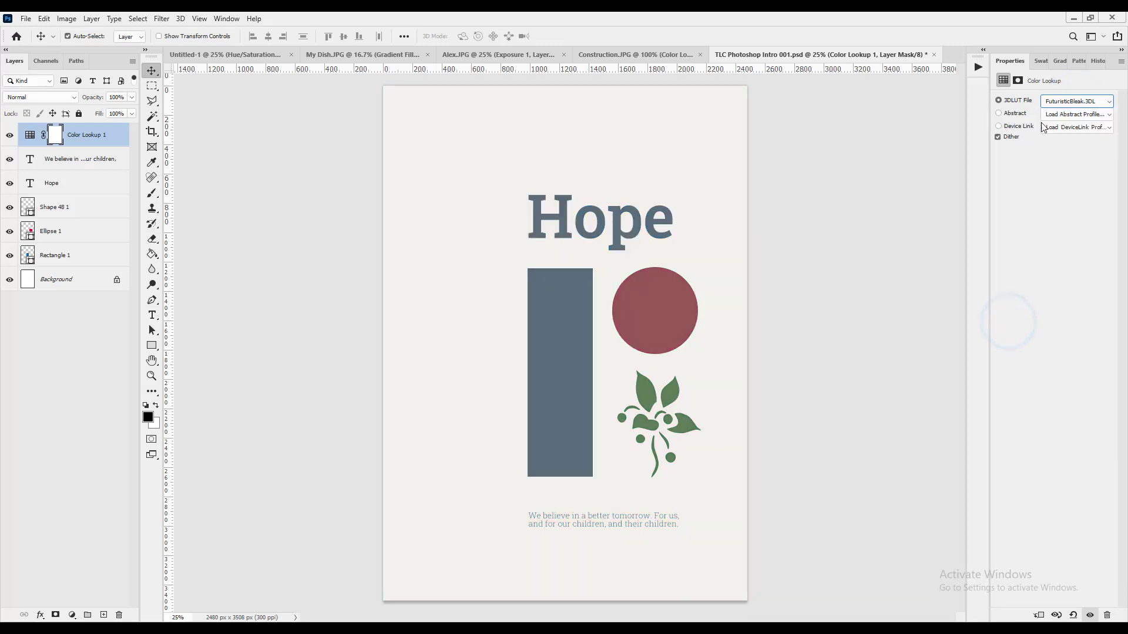
# - Compare the Fuji REALA 500D Kodak 2393 and Fuji F125 Kodak 2395 LUTs on the poster, returning to Fuji REALA
pyautogui.click(1055, 105)
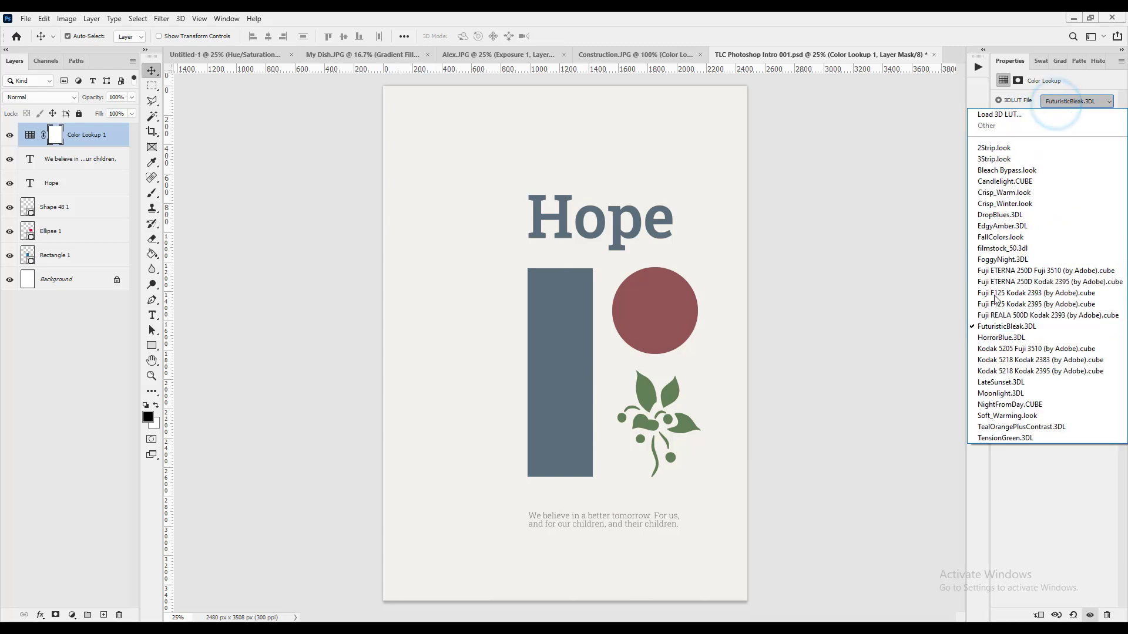
pyautogui.click(978, 314)
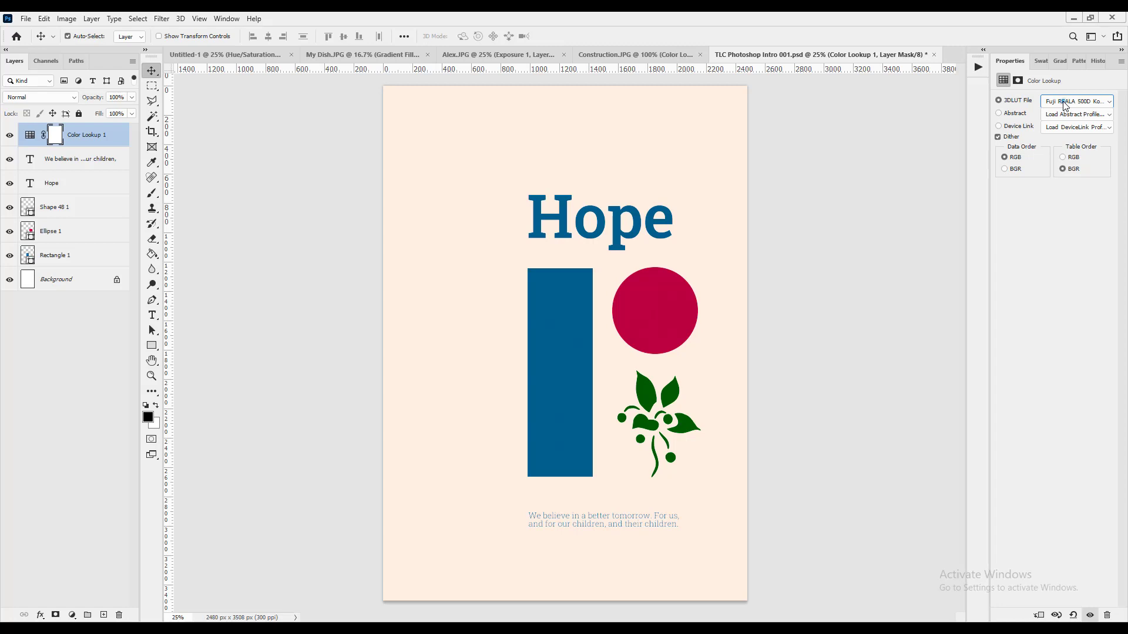
pyautogui.click(1065, 106)
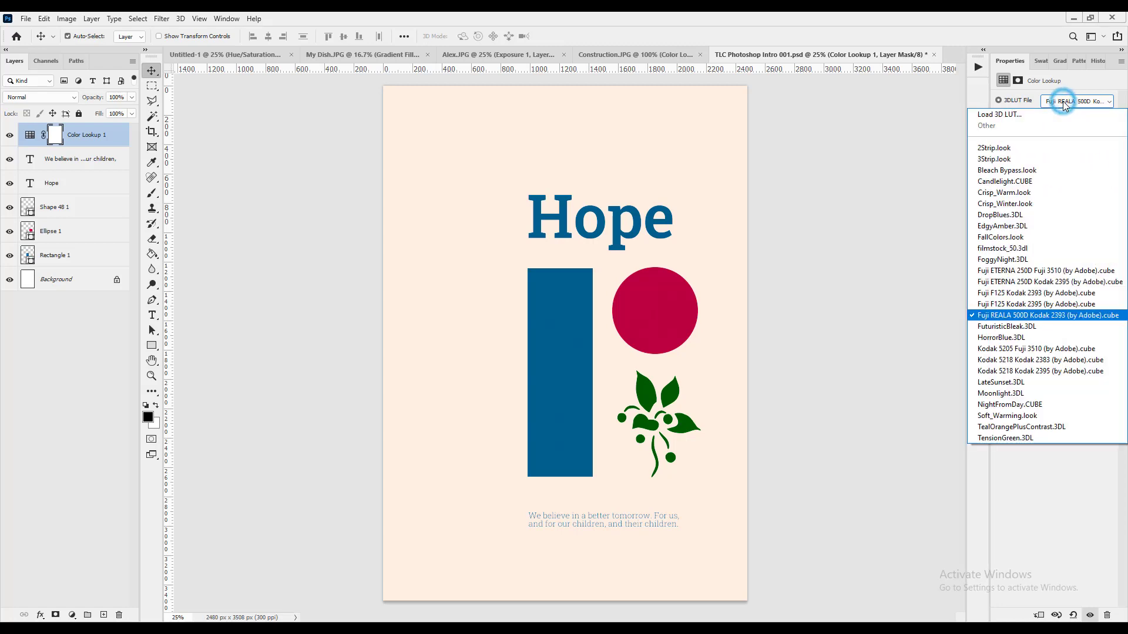
pyautogui.click(990, 306)
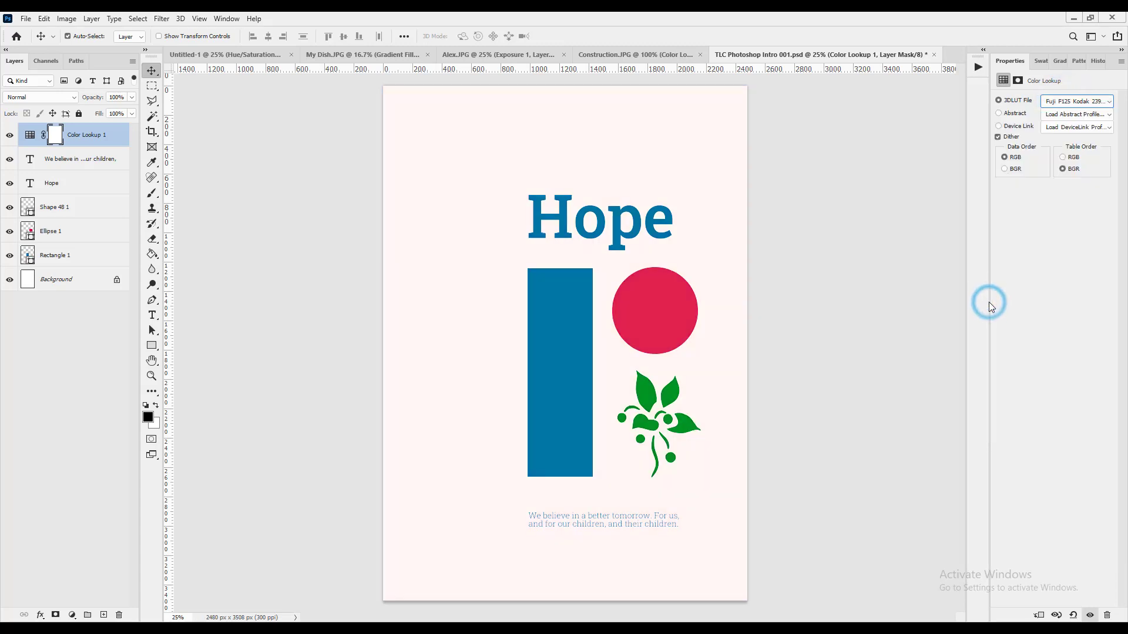
pyautogui.click(1085, 102)
pyautogui.click(987, 316)
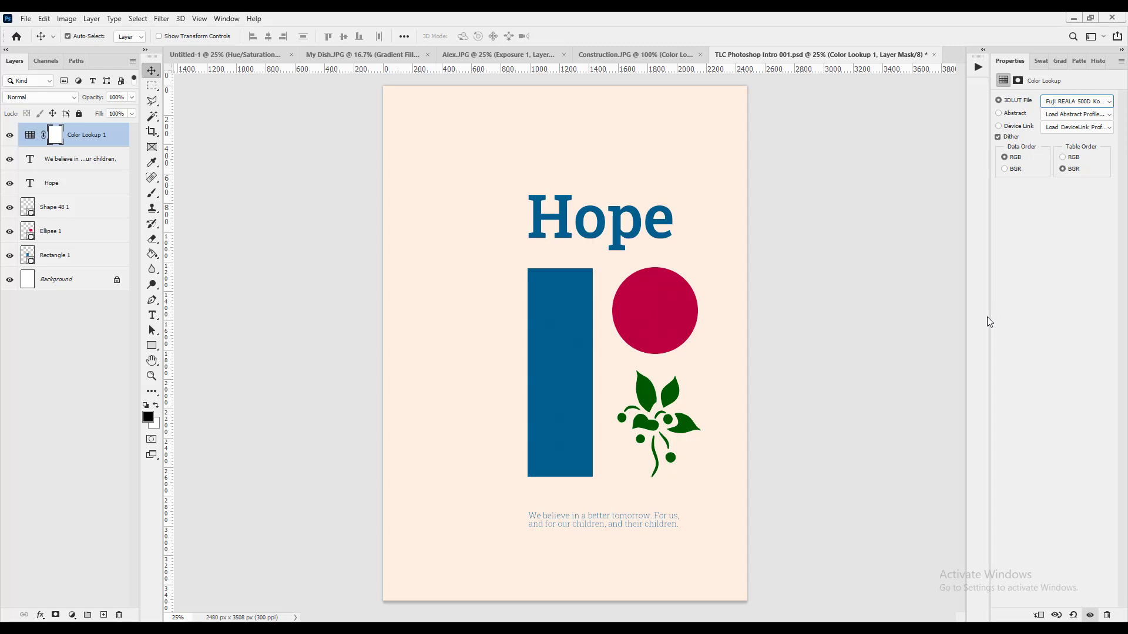
# - Compare Soft_Warming.look with TealOrangePlusContrast.3DL on the poster's Color Lookup layer
pyautogui.click(1102, 104)
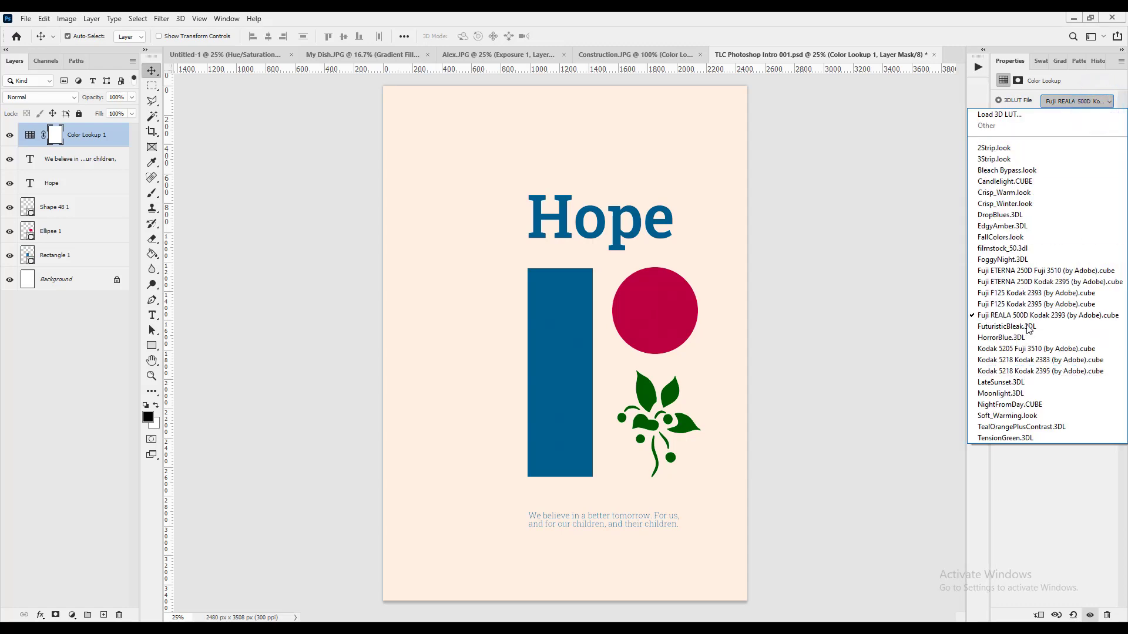
pyautogui.click(997, 416)
pyautogui.click(1095, 102)
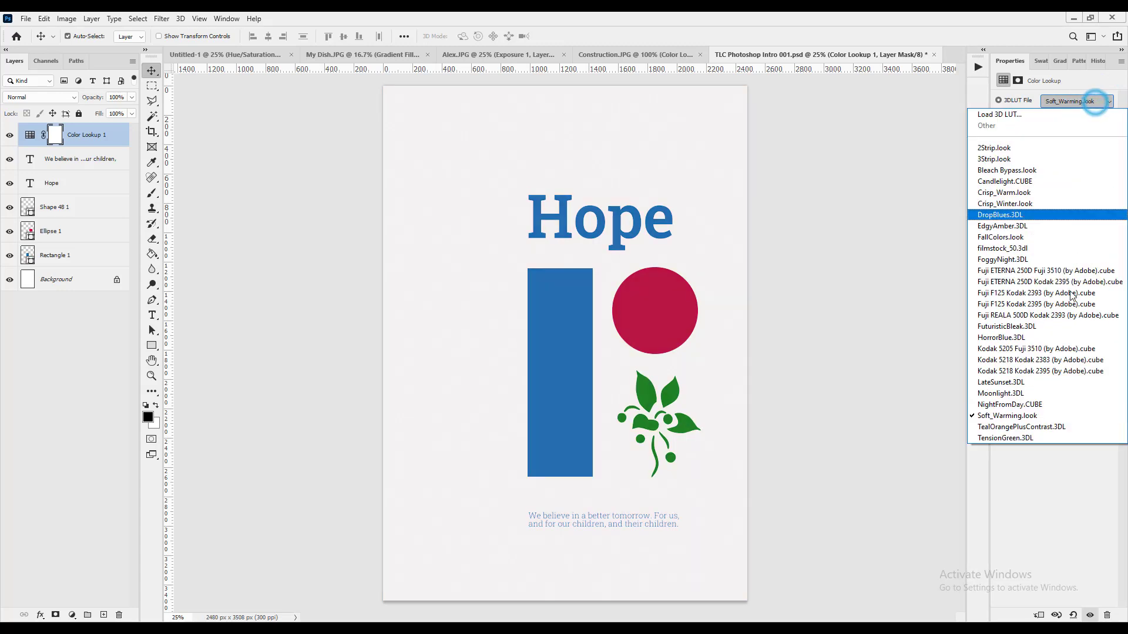
pyautogui.click(1025, 427)
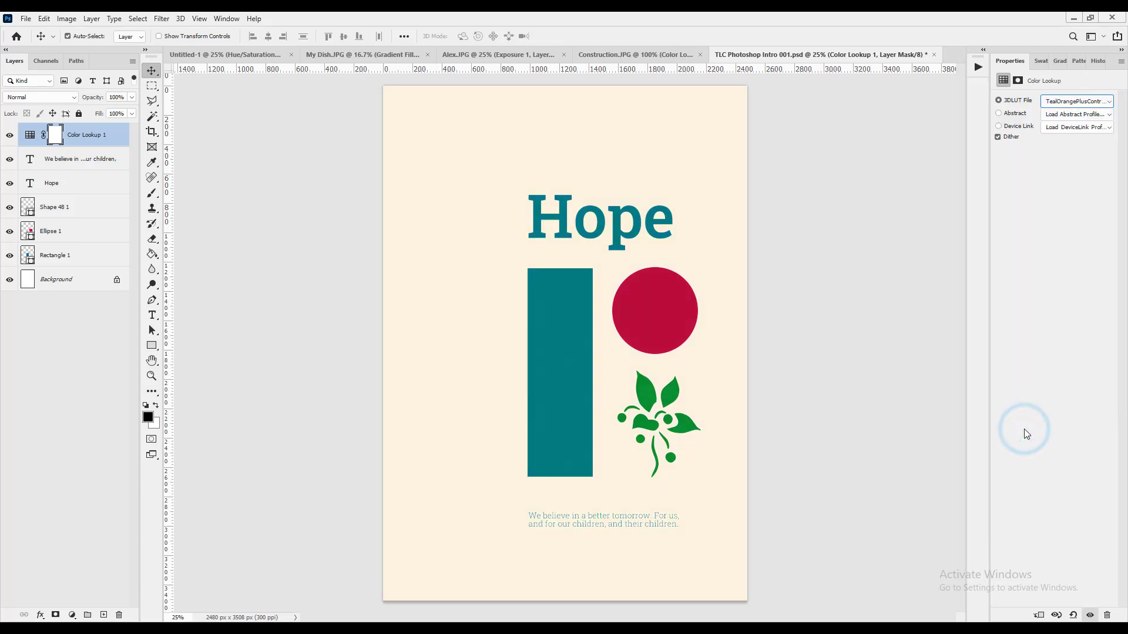
# - Try the FoggyNight.3DL and Soft_Warming.look LUTs again on the poster's Color Lookup layer
pyautogui.click(1085, 103)
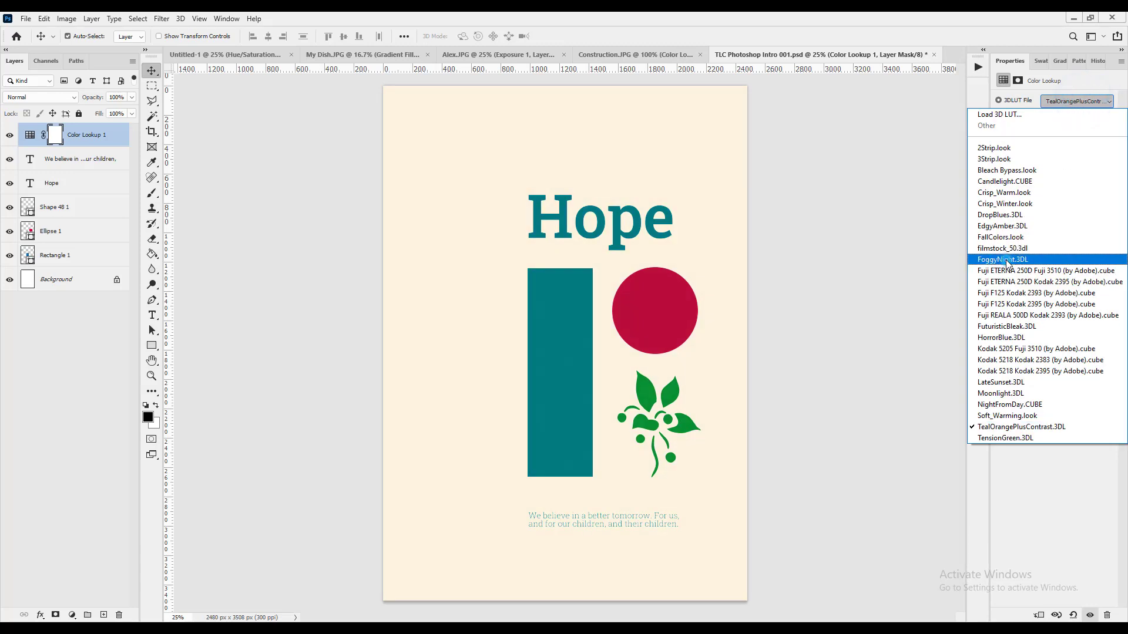
pyautogui.click(1005, 260)
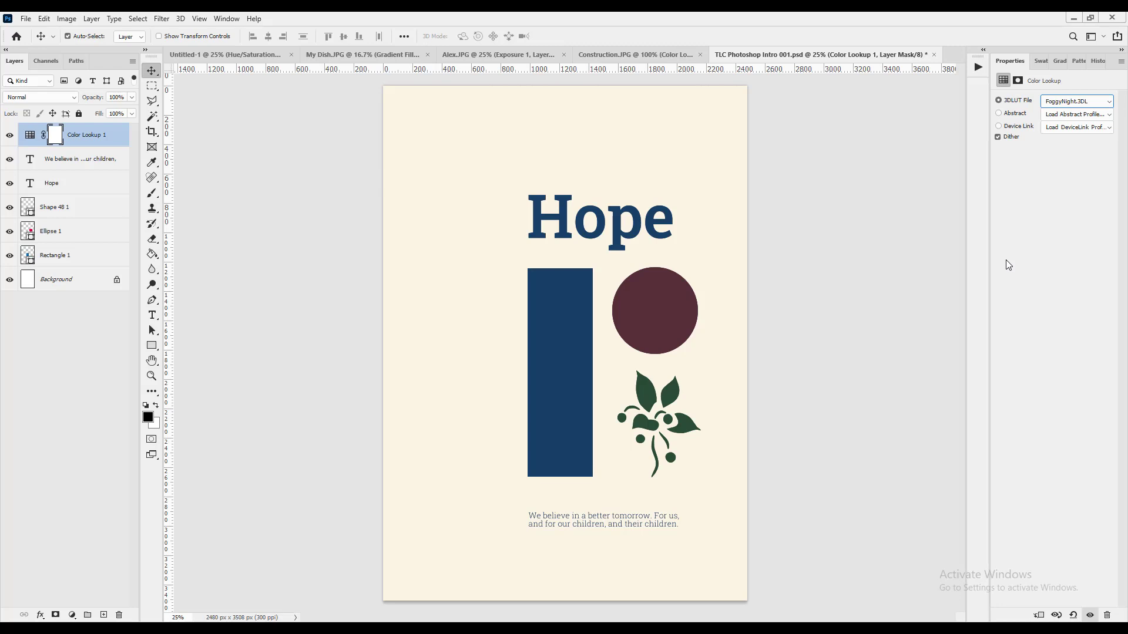
pyautogui.click(1076, 107)
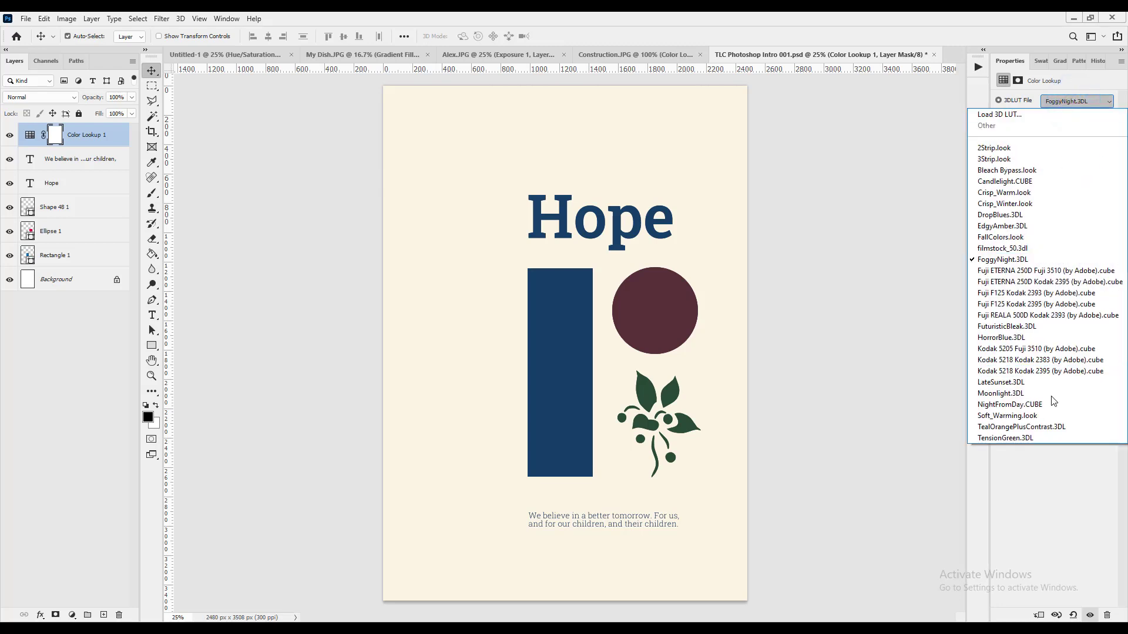
pyautogui.click(1027, 417)
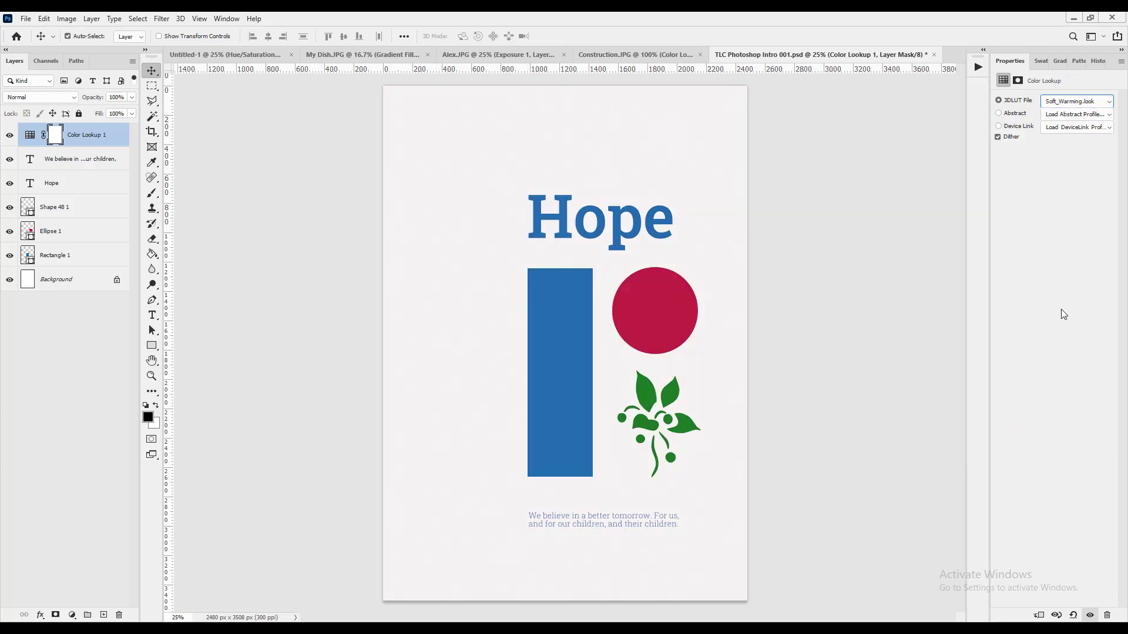
# - Apply the TealOrangePlusContrast.3DL LUT to the poster's Color Lookup layer, and save and close the document
pyautogui.click(1072, 104)
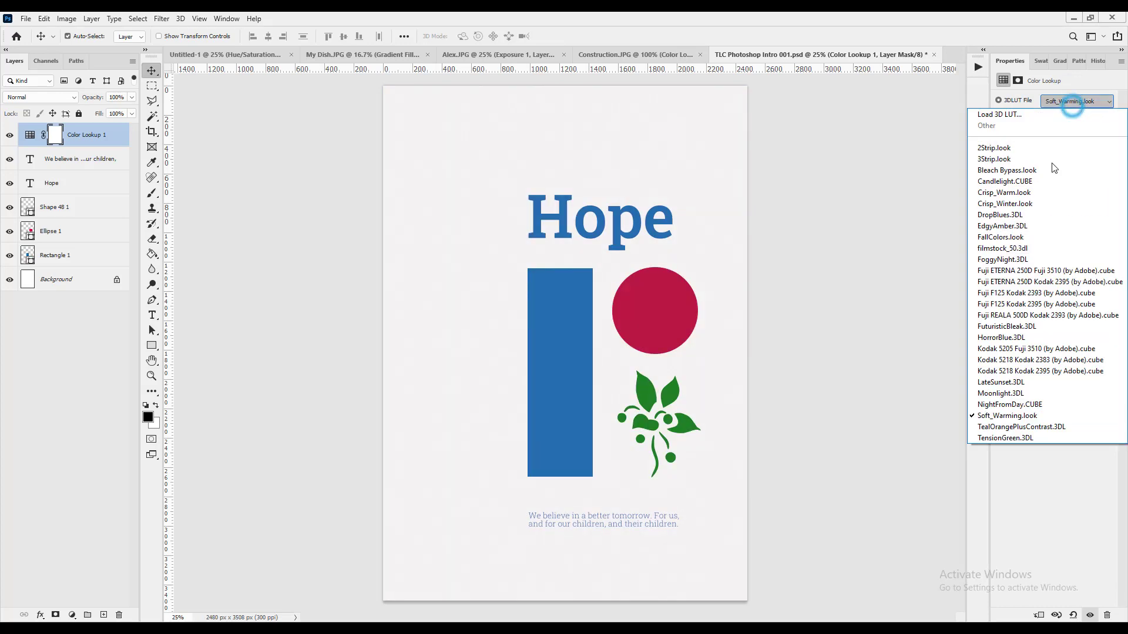
pyautogui.click(985, 426)
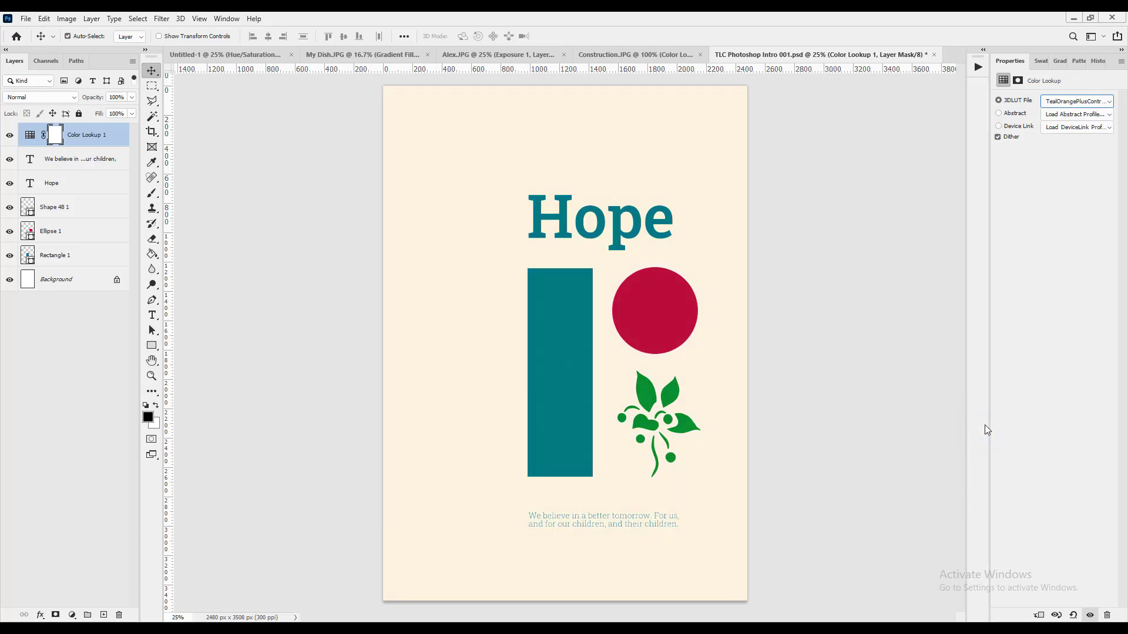
pyautogui.hotkey('ctrl', 's')
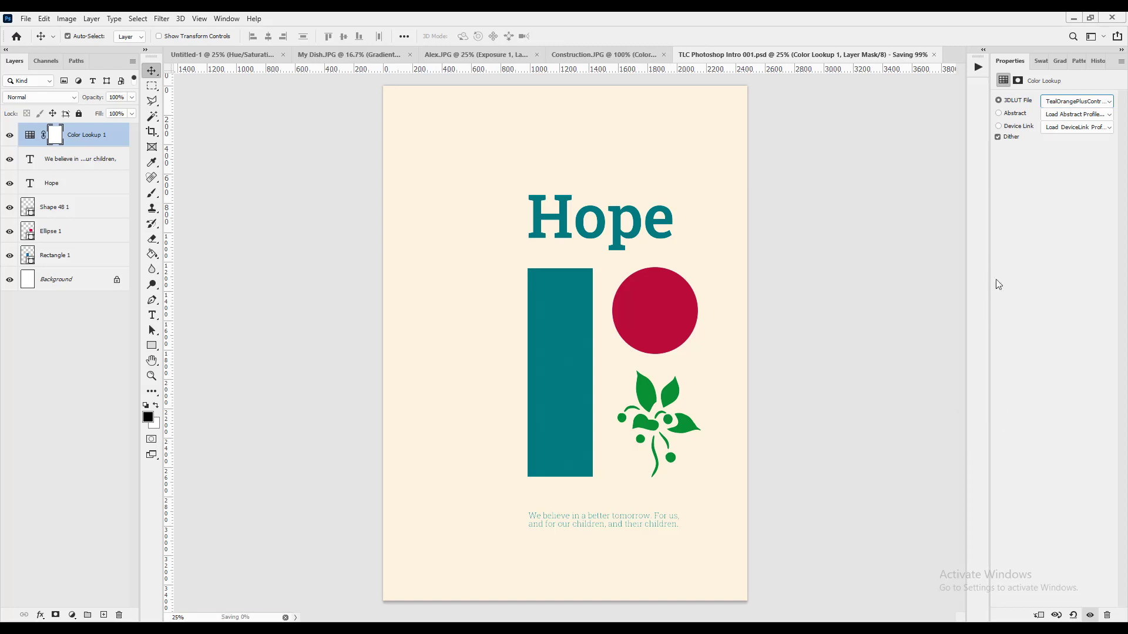
pyautogui.click(934, 56)
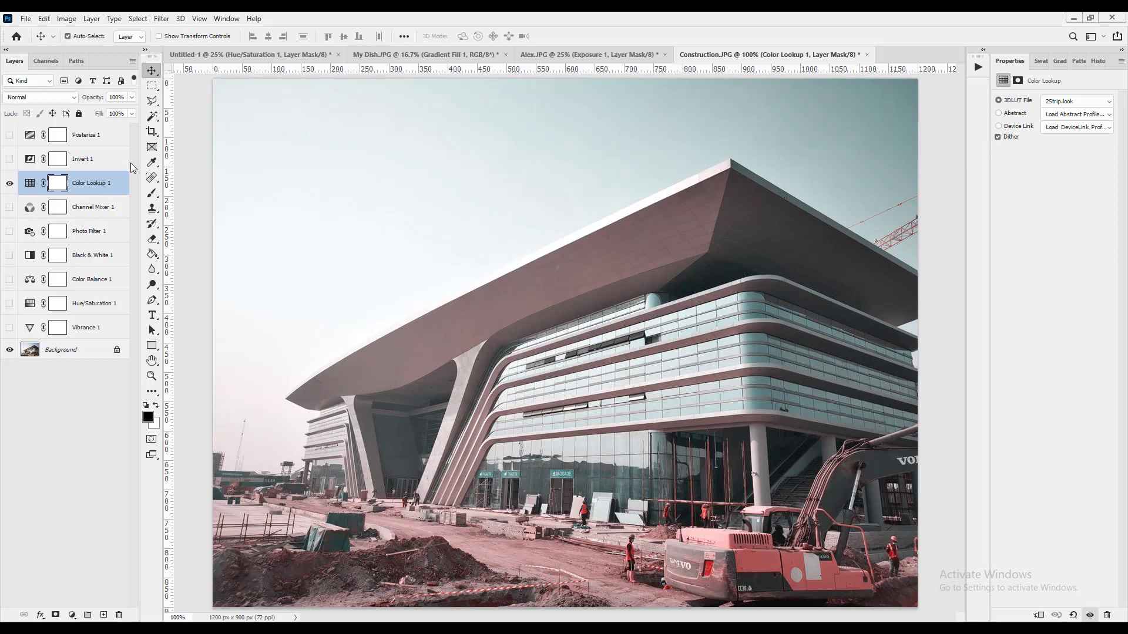
# - Open the Class 3 PSD from the Class folder on the Desktop
pyautogui.click(27, 19)
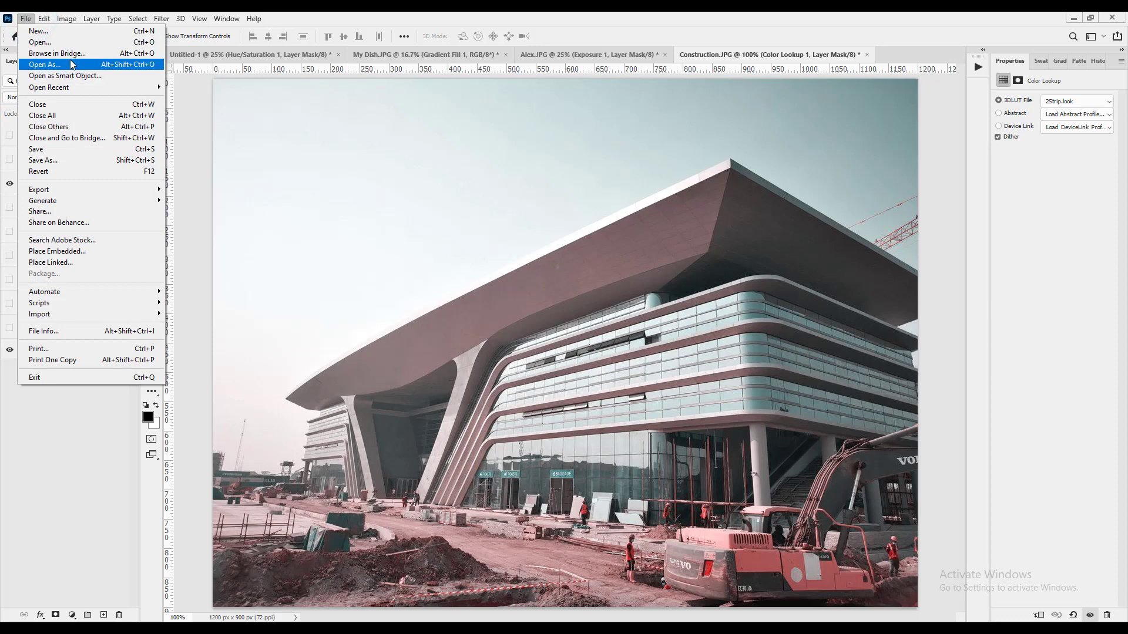
pyautogui.click(49, 43)
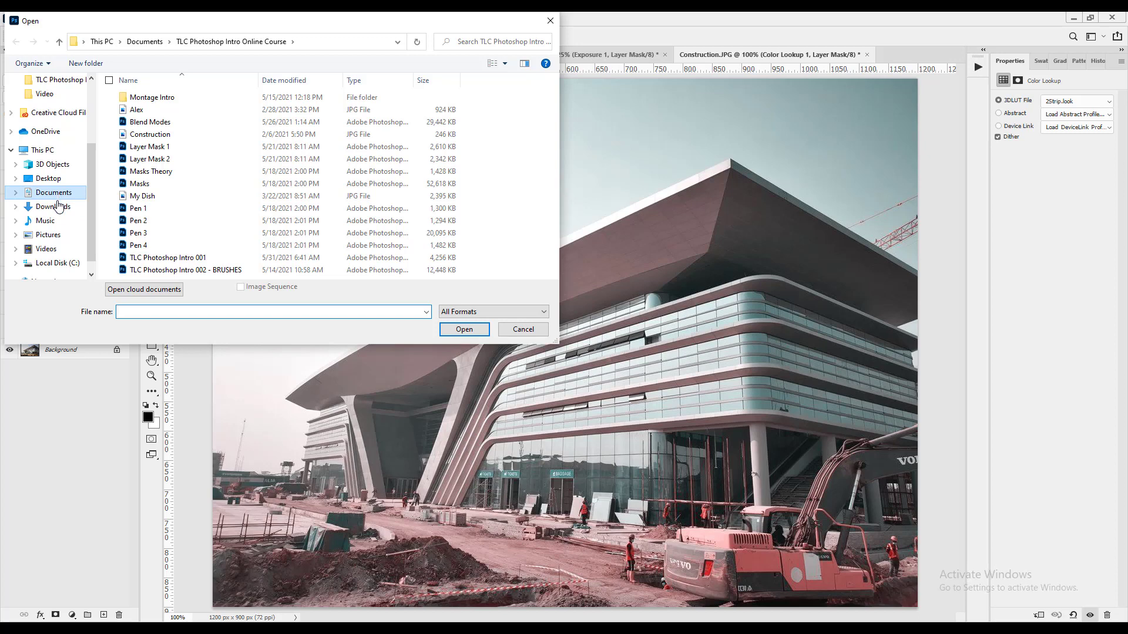
pyautogui.click(48, 178)
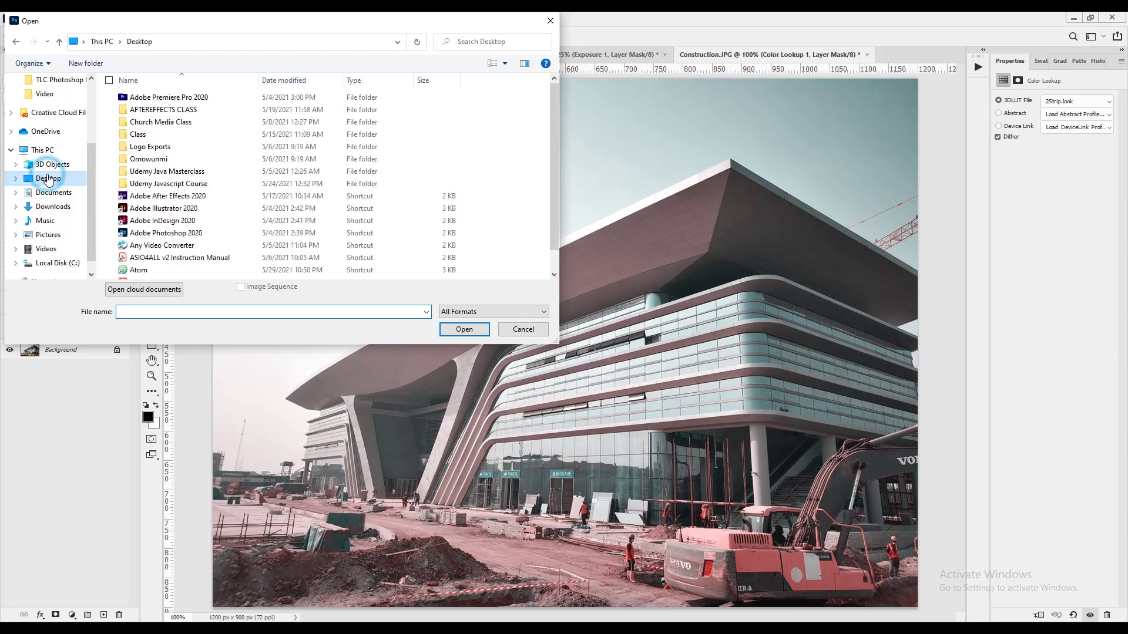
pyautogui.doubleClick(156, 135)
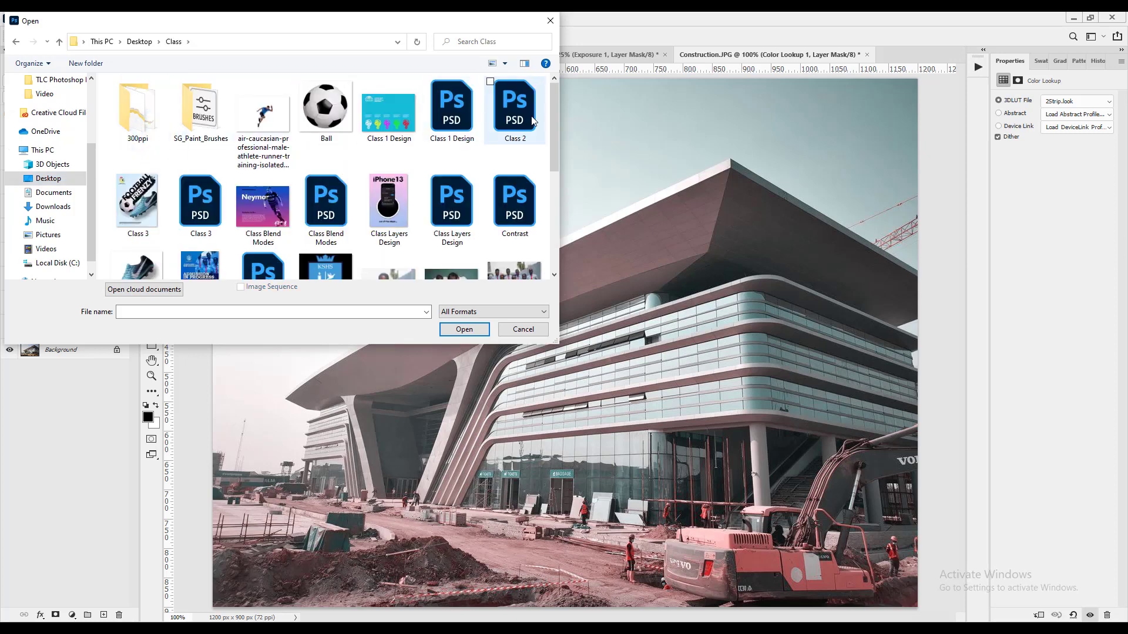
pyautogui.moveTo(552, 111)
pyautogui.mouseDown()
pyautogui.moveTo(552, 161)
pyautogui.moveTo(548, 112)
pyautogui.mouseUp()
pyautogui.doubleClick(187, 211)
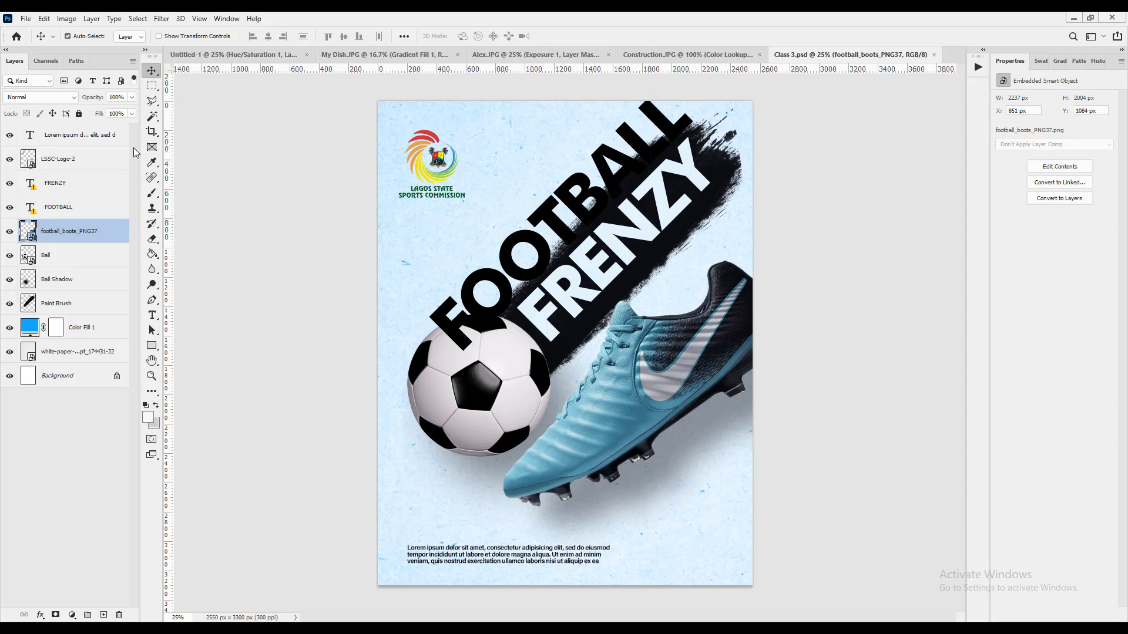
# - Toggle the football_boots_PNG37 layer off and back on, and hide the LSSC-Logo-2 layer
pyautogui.click(9, 233)
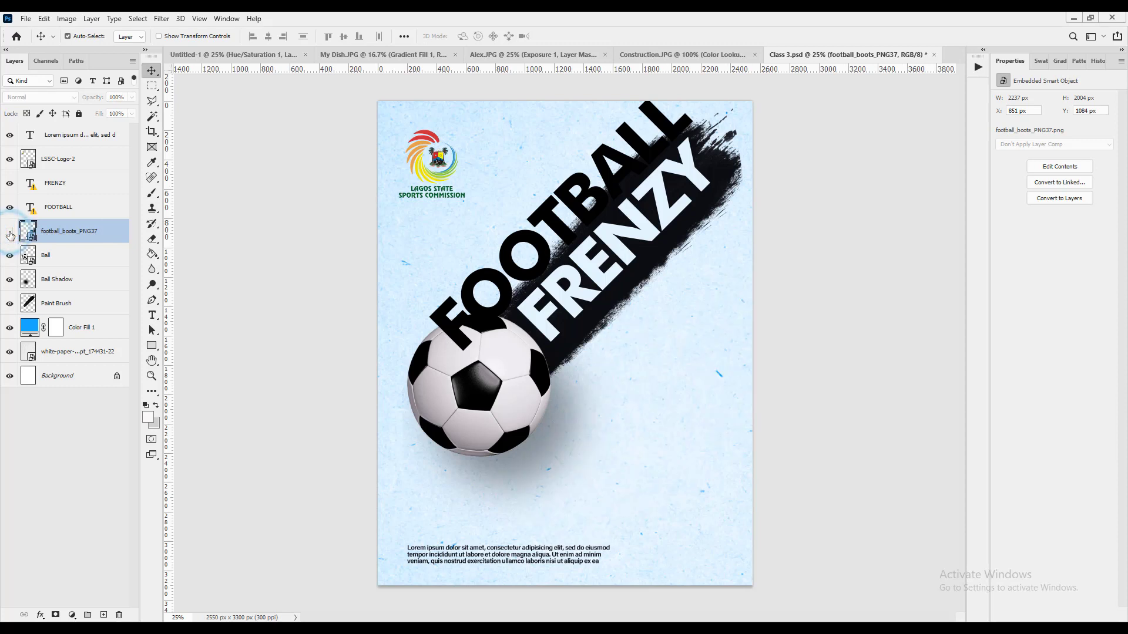
pyautogui.click(9, 233)
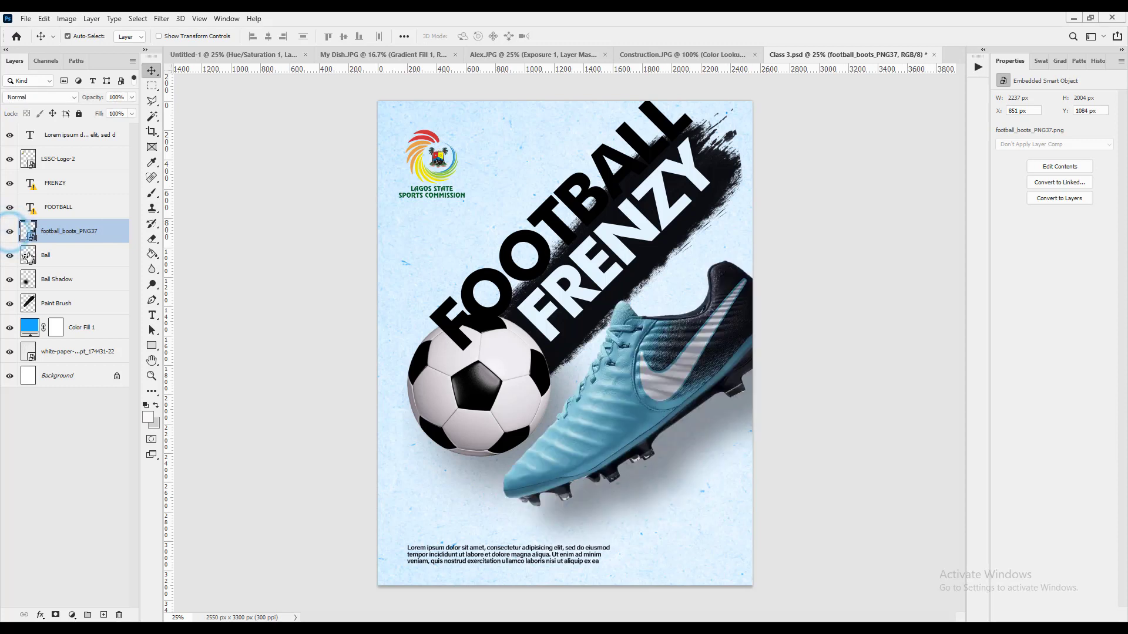
pyautogui.click(74, 158)
pyautogui.click(9, 162)
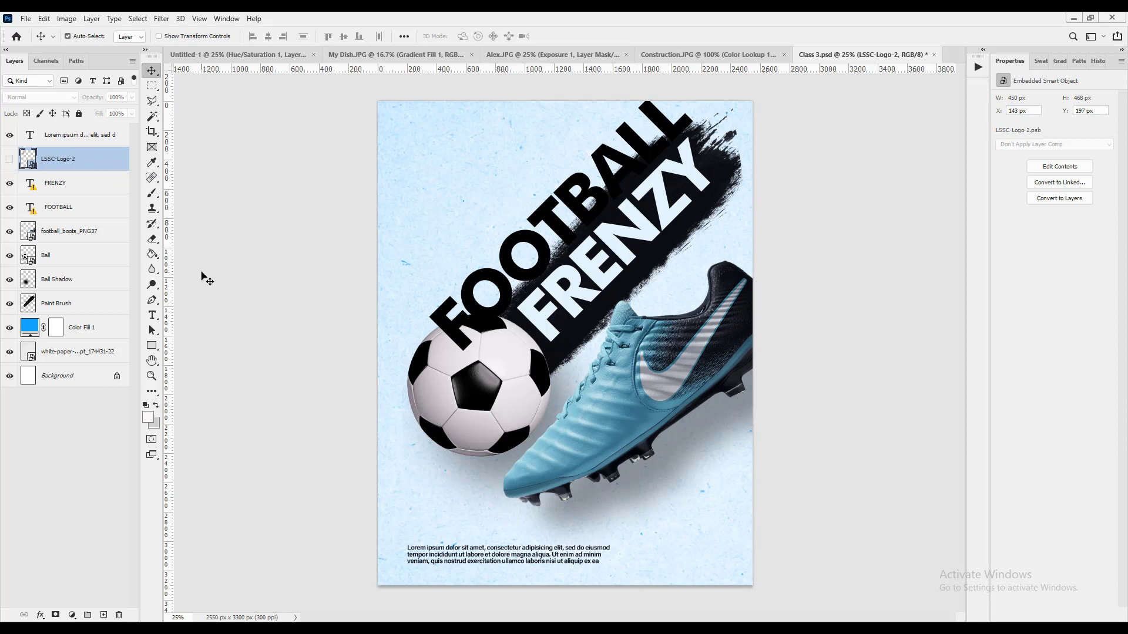
# - Add a Color Lookup adjustment layer above the Lorem ipsum text layer, at the top of the layer stack
pyautogui.click(95, 142)
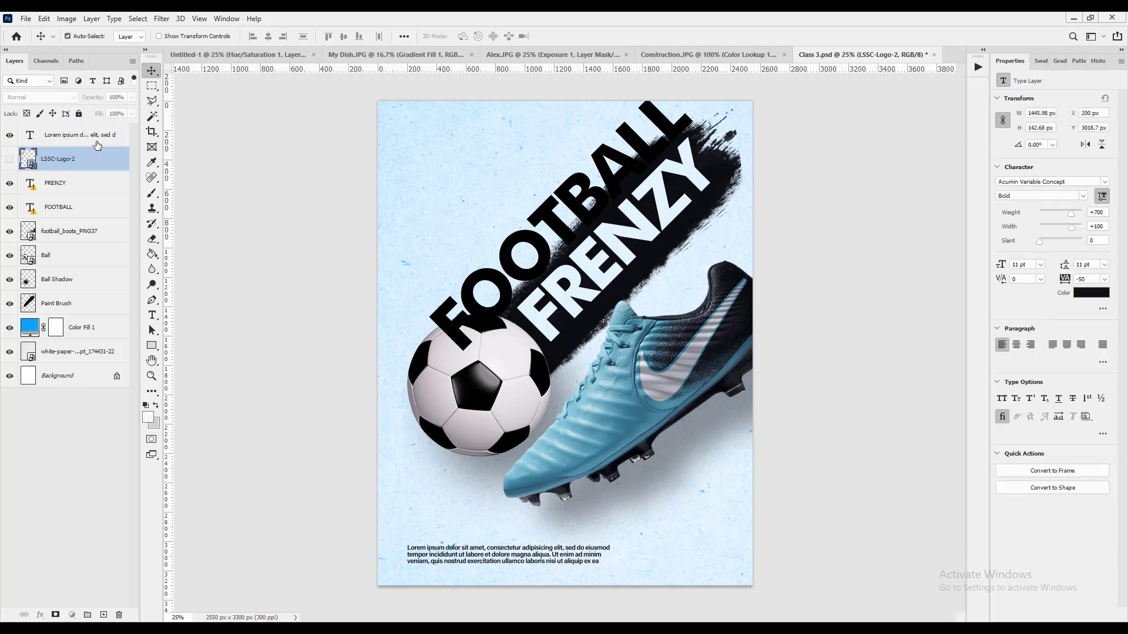
pyautogui.click(97, 143)
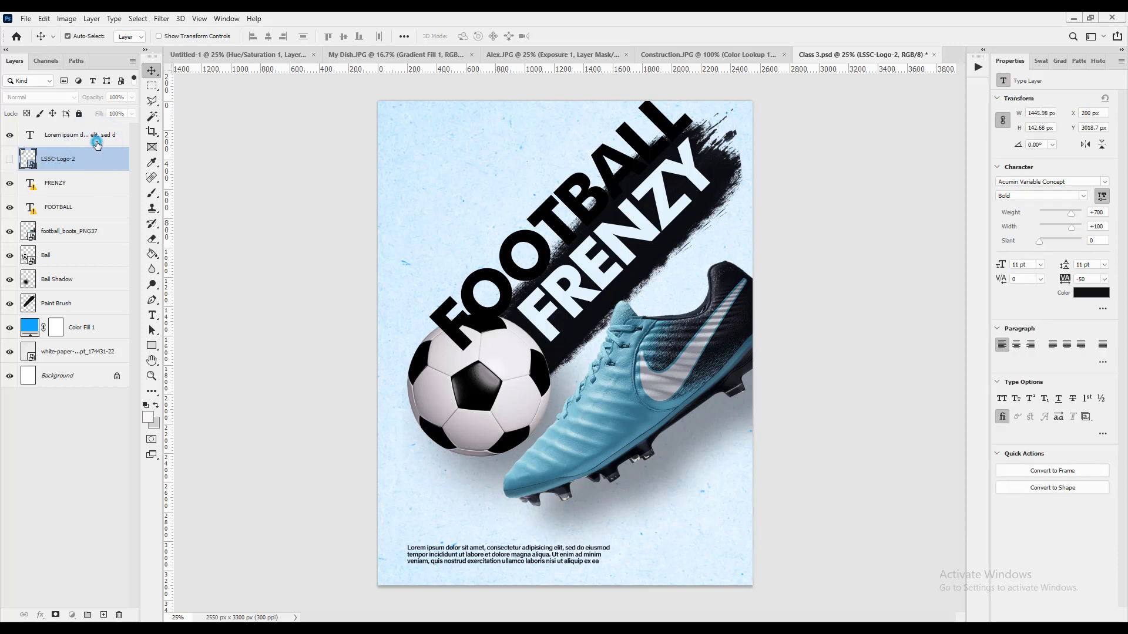
pyautogui.click(73, 614)
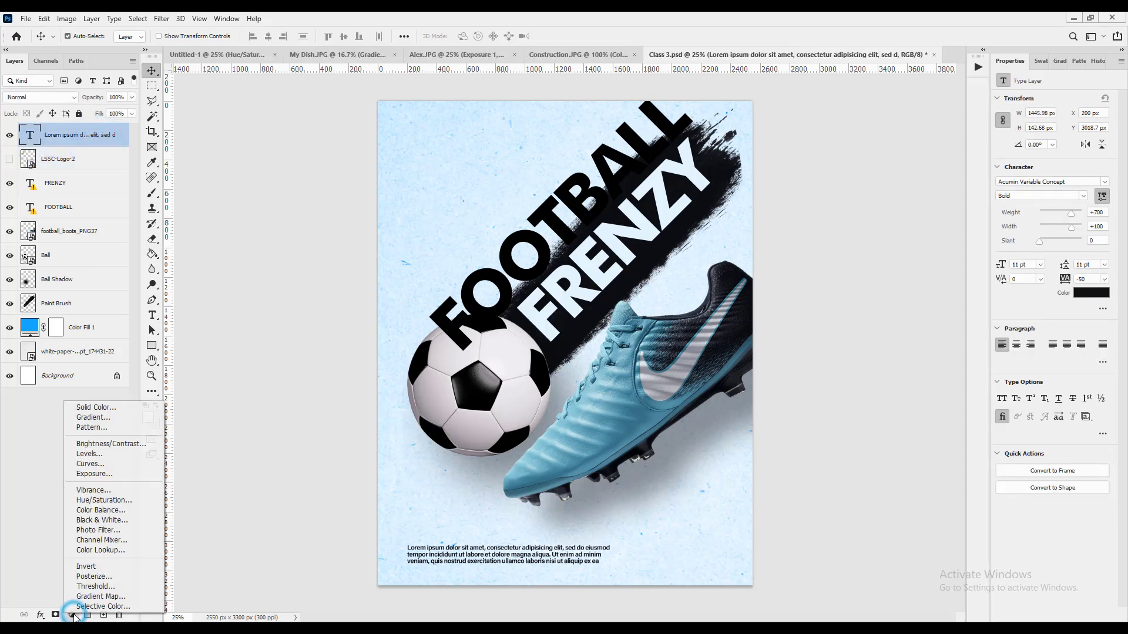
pyautogui.click(111, 551)
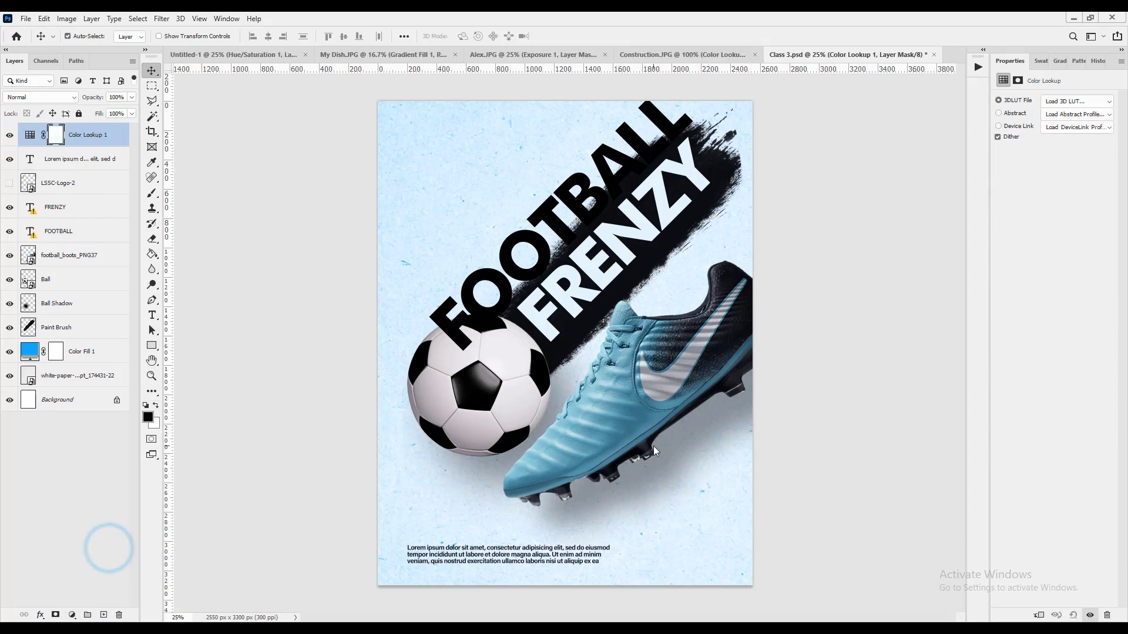
# - Try the 2Strip.look and Bleach Bypass.look LUTs on the football poster's Color Lookup layer
pyautogui.click(1085, 105)
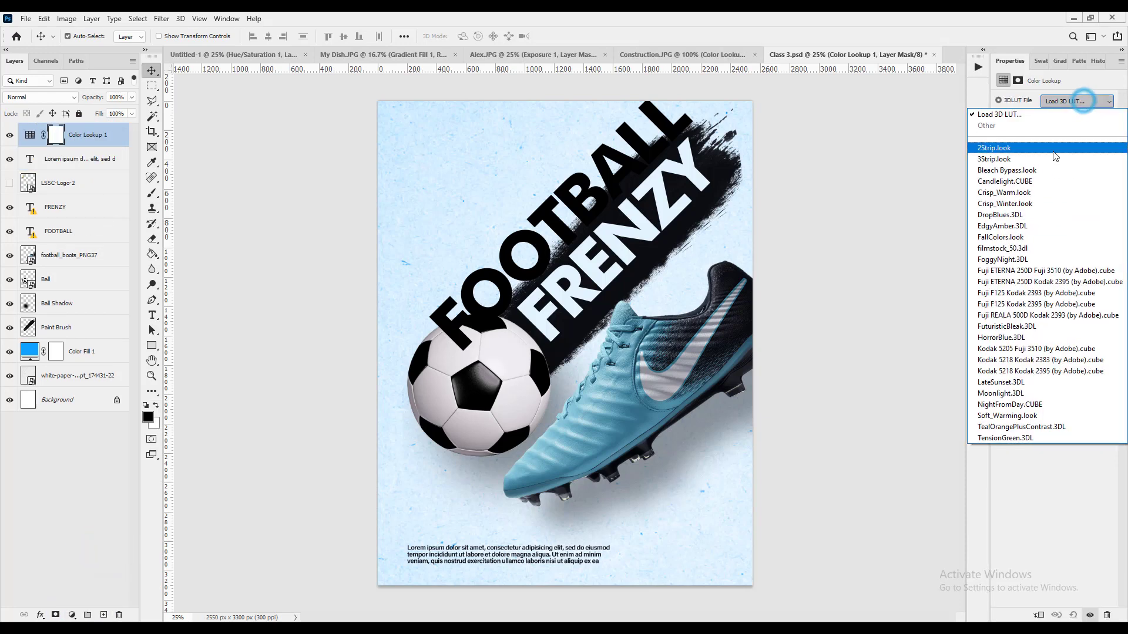
pyautogui.click(1051, 150)
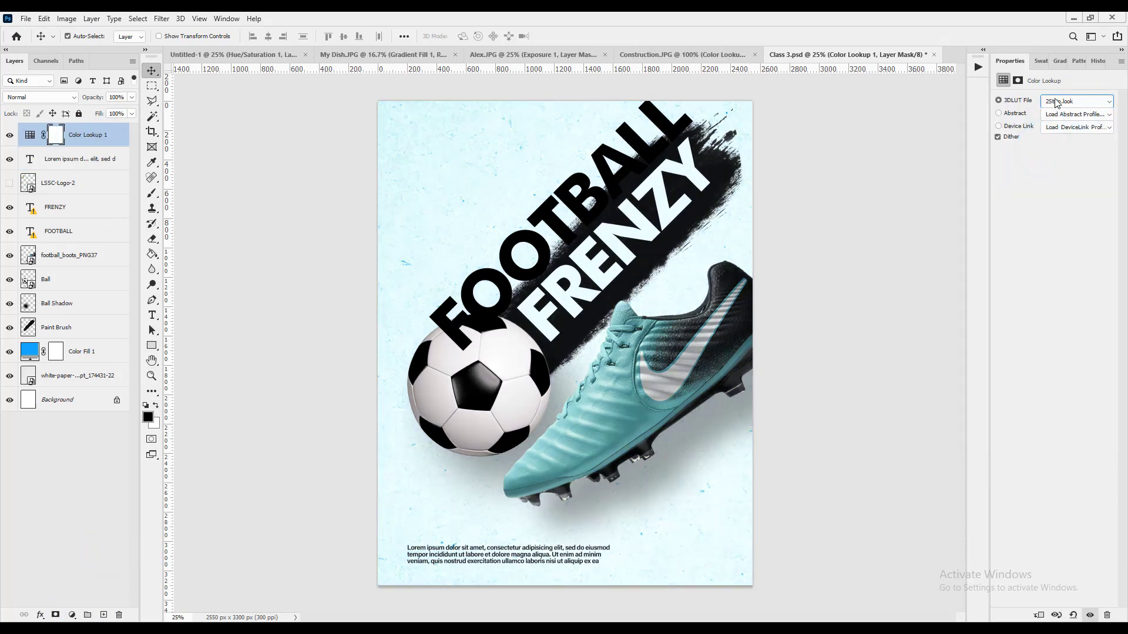
pyautogui.click(1055, 100)
pyautogui.click(1019, 171)
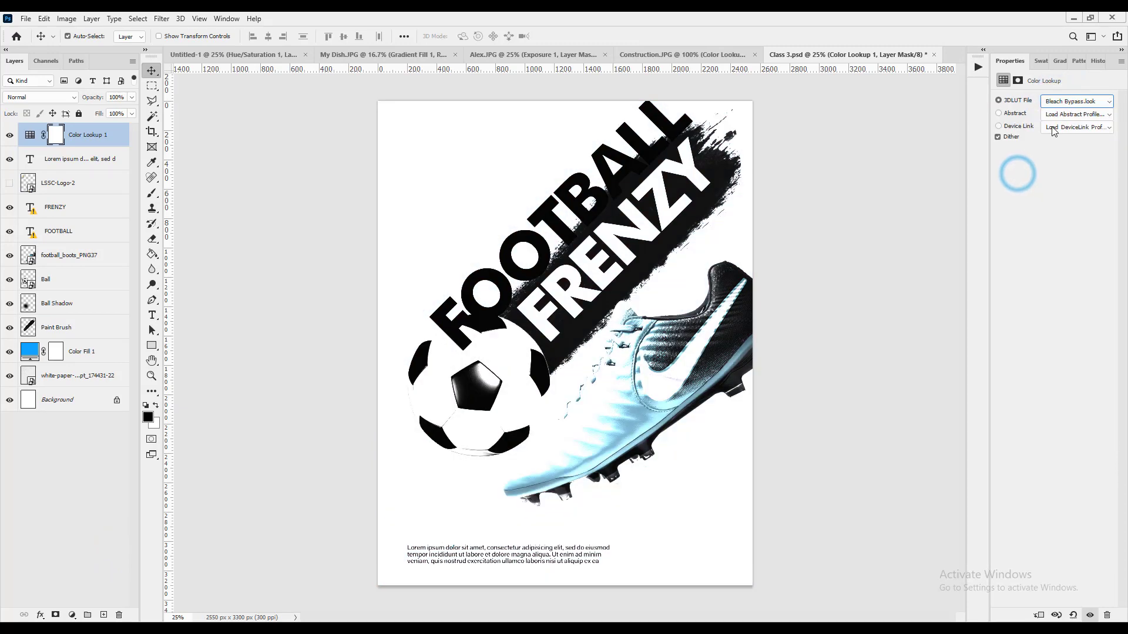
pyautogui.click(1066, 103)
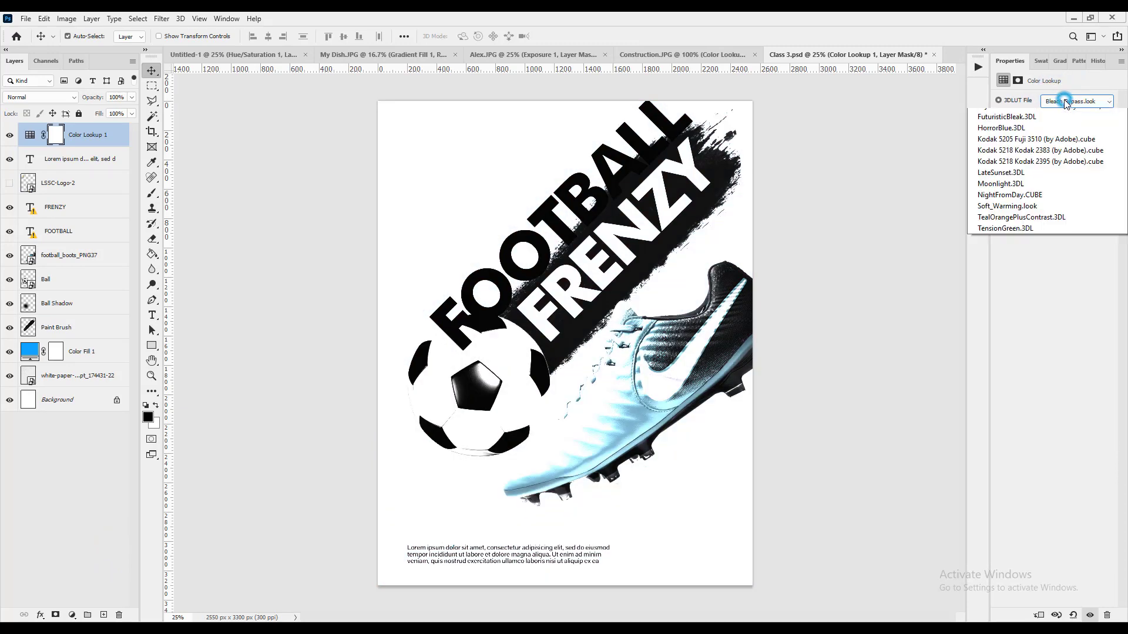
pyautogui.click(898, 227)
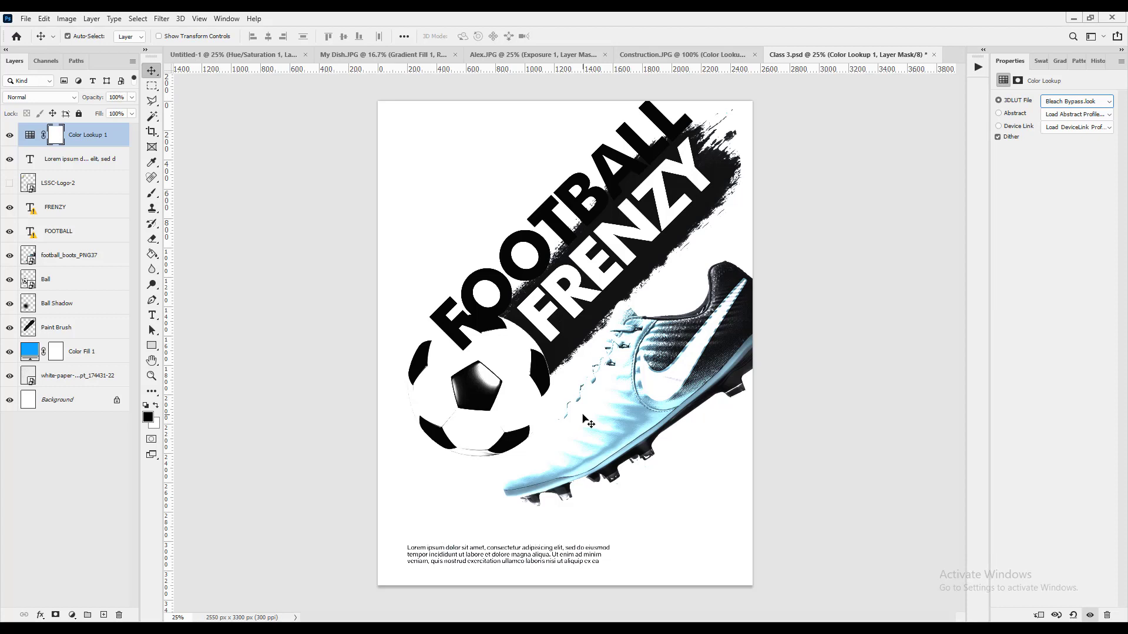
# - Try the Candlelight.CUBE, Crisp_Warm.look and Crisp_Winter.look LUTs on the football poster
pyautogui.click(1065, 102)
pyautogui.click(1020, 181)
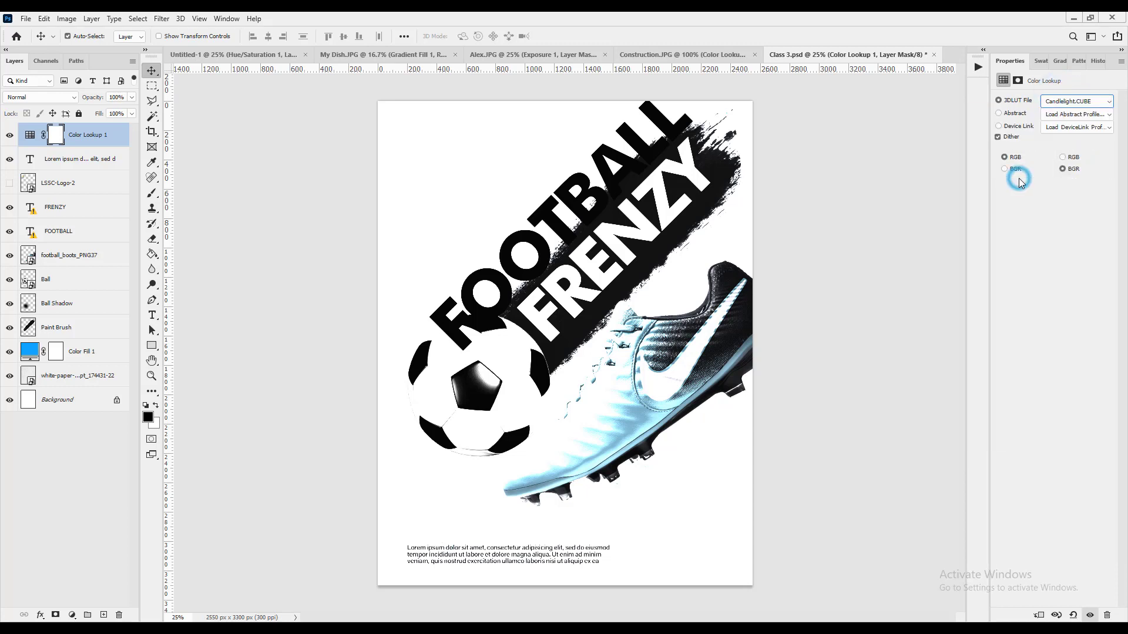
pyautogui.click(1071, 103)
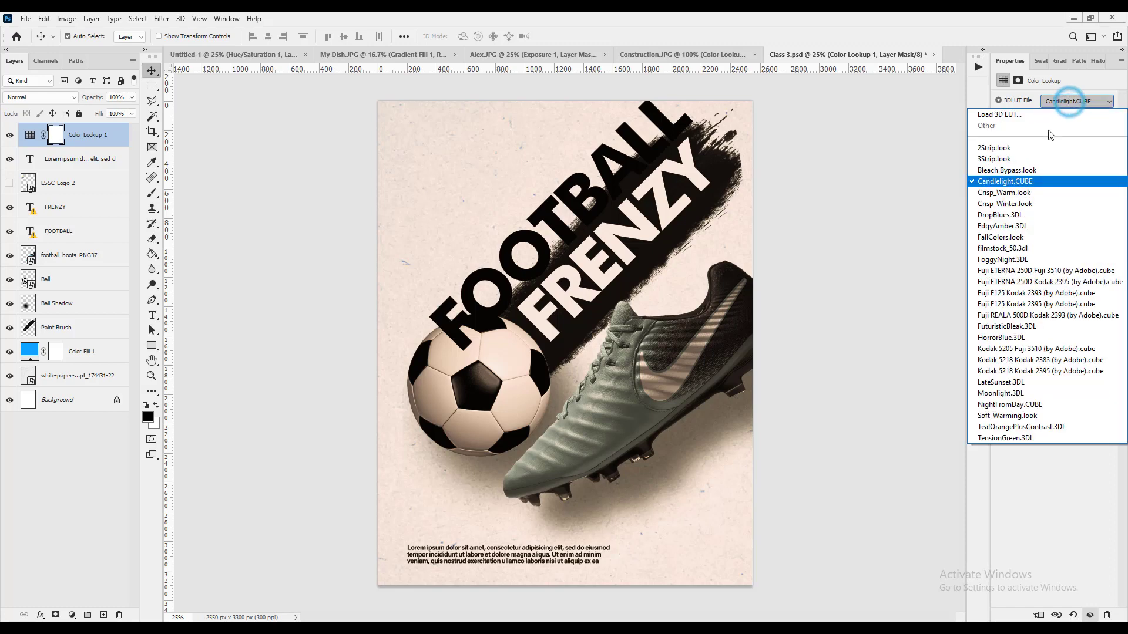
pyautogui.click(1003, 194)
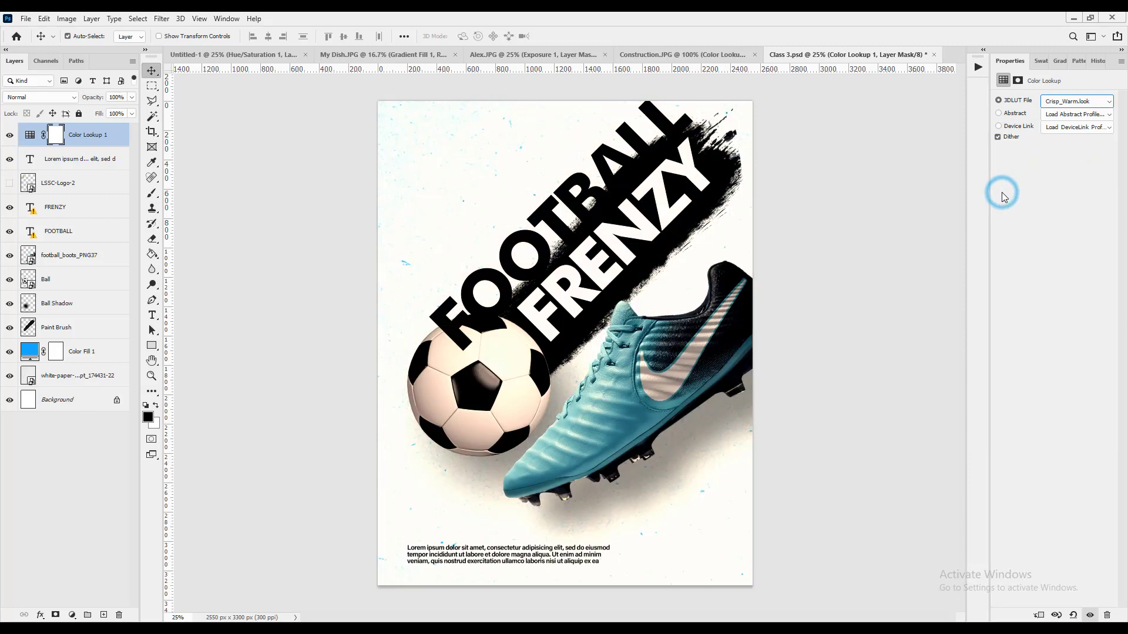
pyautogui.click(1065, 102)
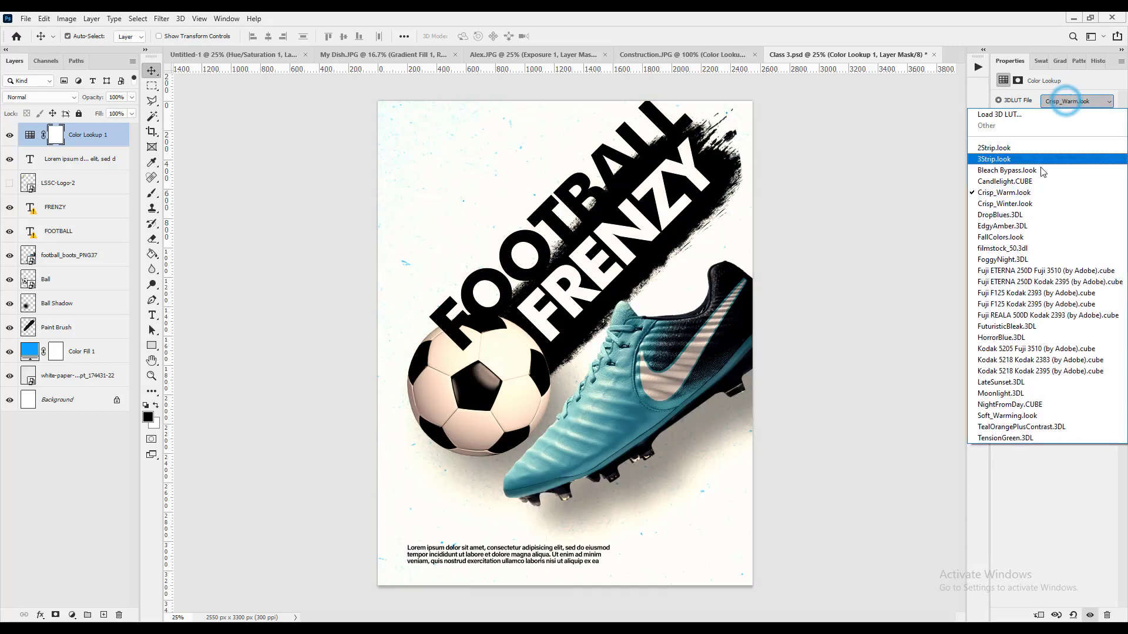
pyautogui.click(1011, 204)
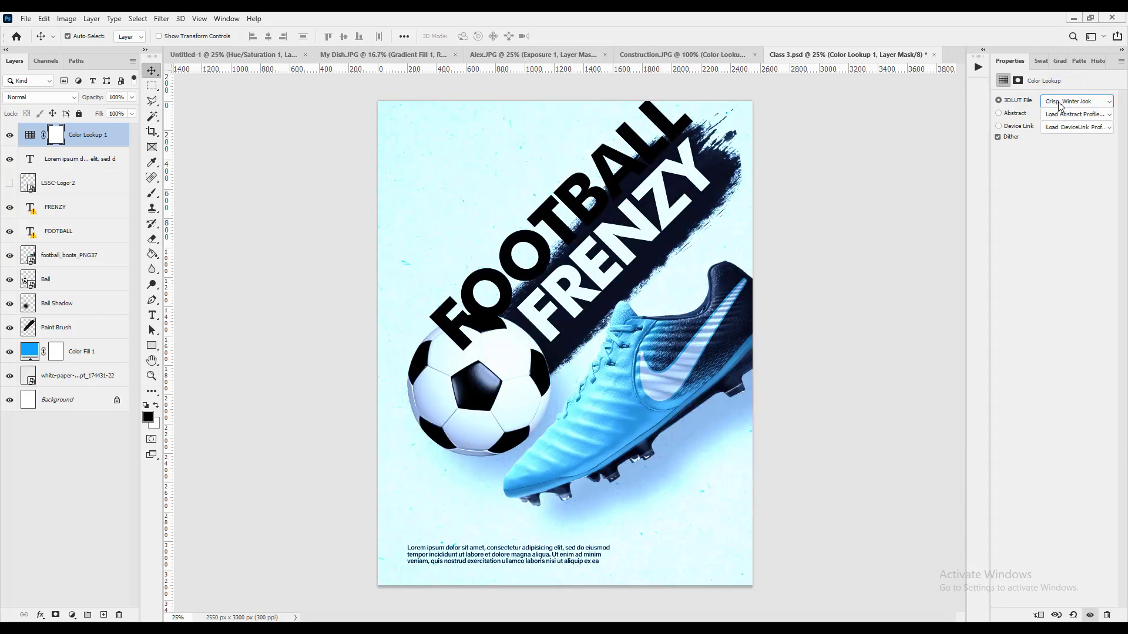
# - Try the DropBlues.3DL, EdgyAmber.3DL and FallColors.look LUTs on the football poster's Color Lookup layer
pyautogui.click(1060, 104)
pyautogui.click(997, 216)
pyautogui.click(1062, 101)
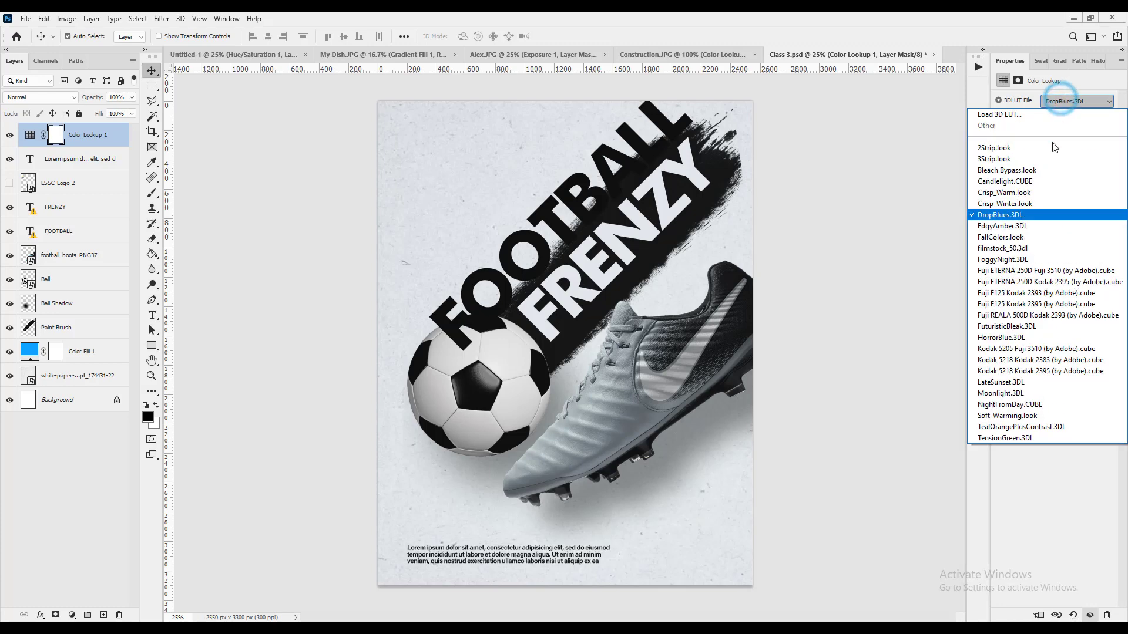
pyautogui.click(1021, 231)
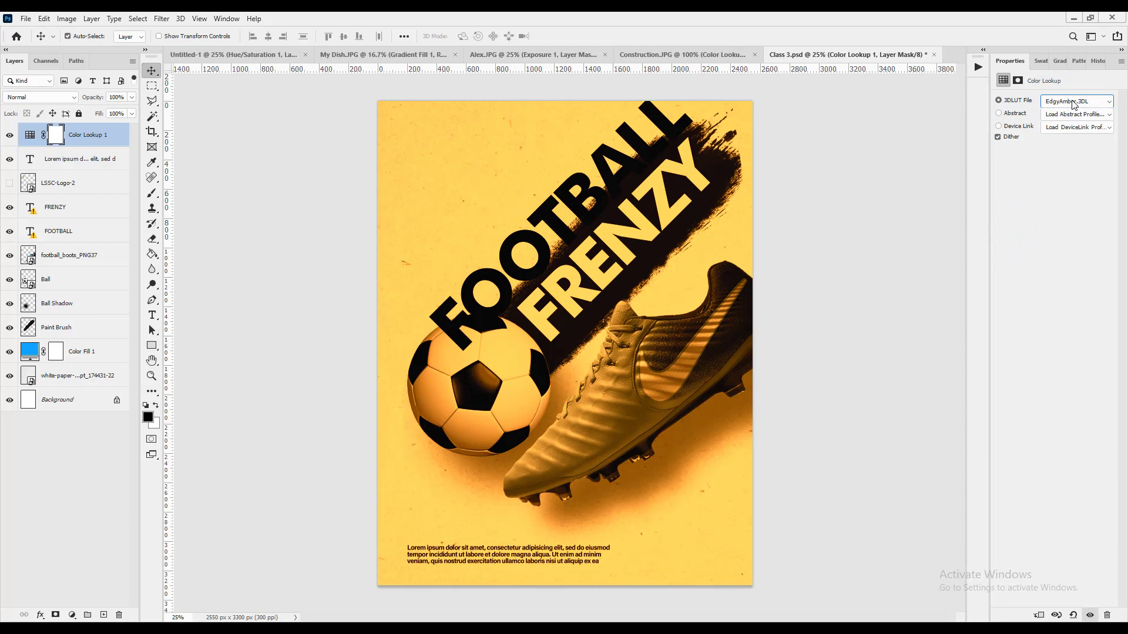
pyautogui.click(1073, 104)
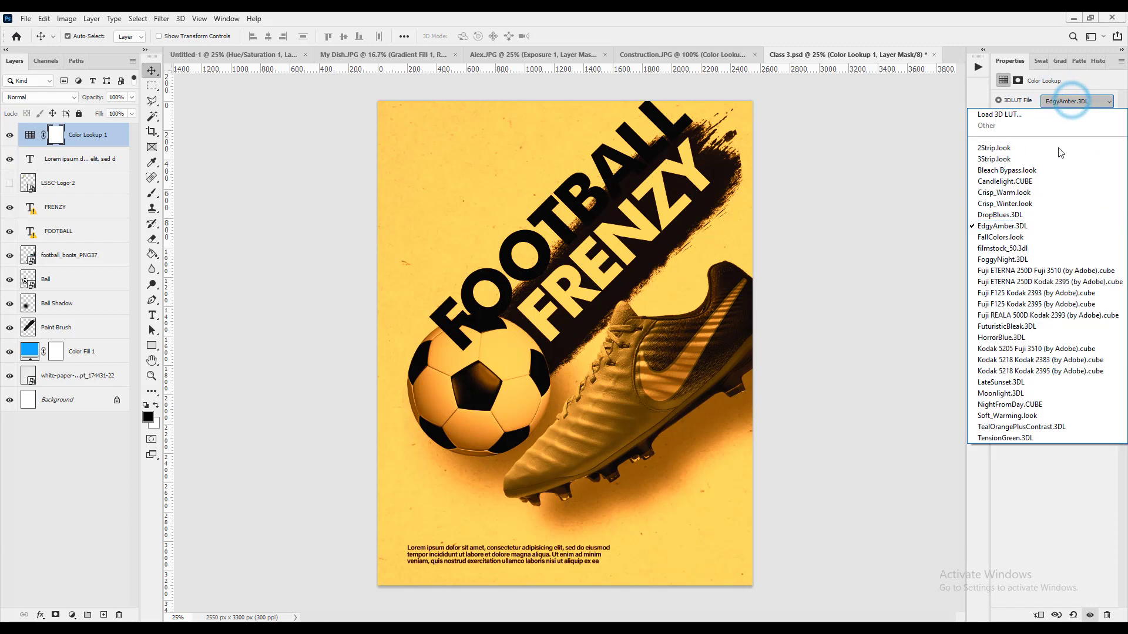
pyautogui.click(1014, 237)
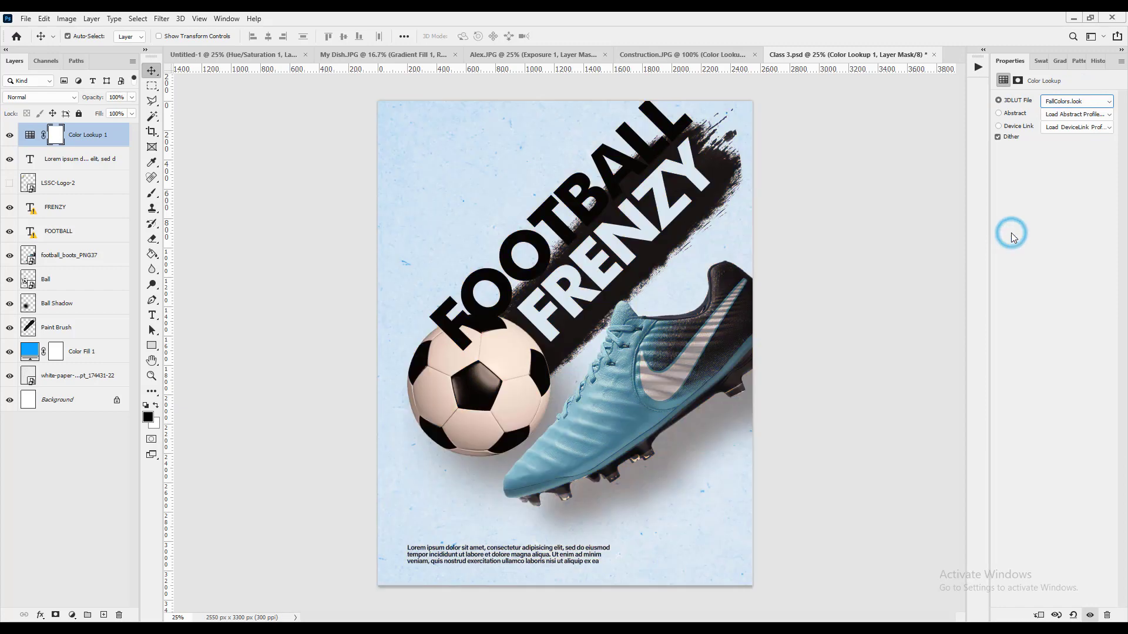
# - Compare the filmstock_50.3dl, FoggyNight.3DL and TealOrangePlusContrast.3DL LUTs on the football poster
pyautogui.click(1062, 104)
pyautogui.click(1023, 249)
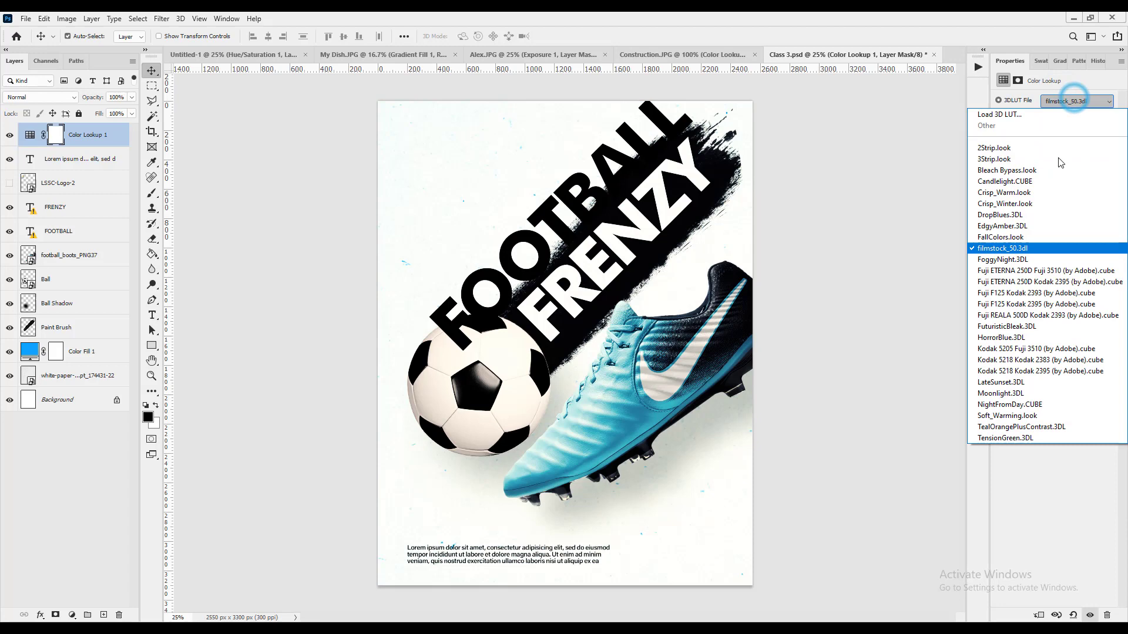
pyautogui.click(1001, 259)
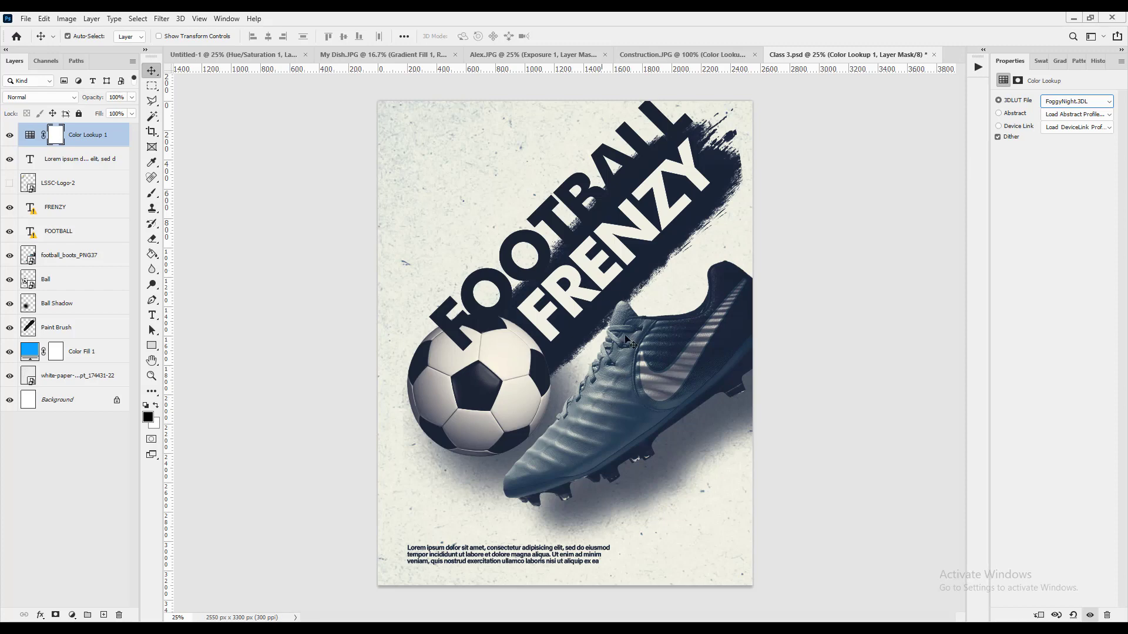
pyautogui.click(1096, 100)
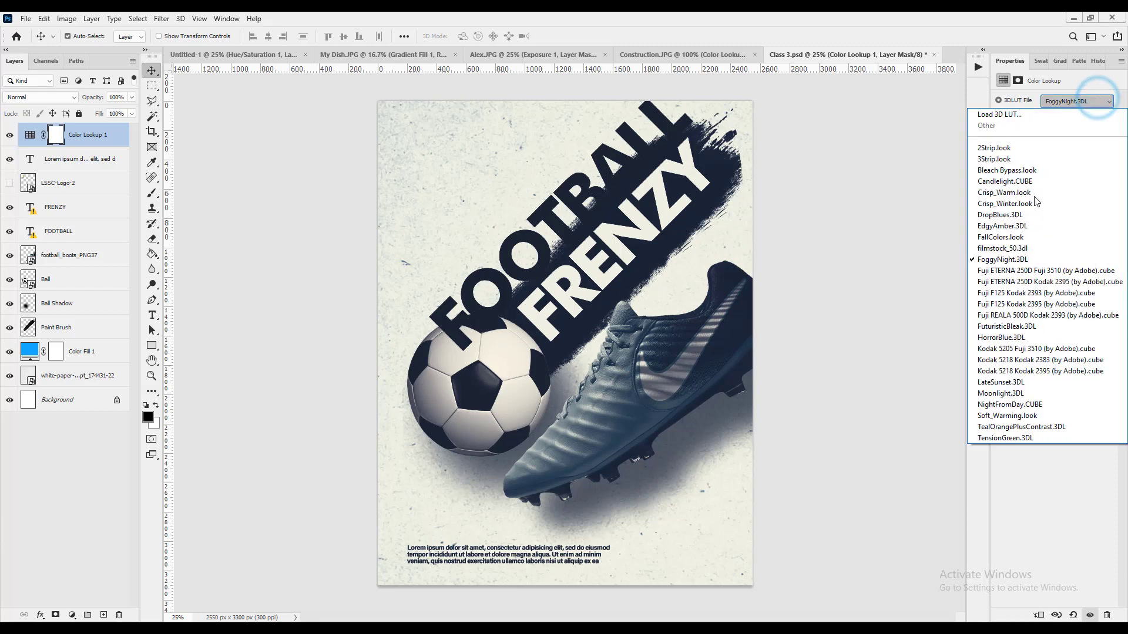
pyautogui.click(1015, 427)
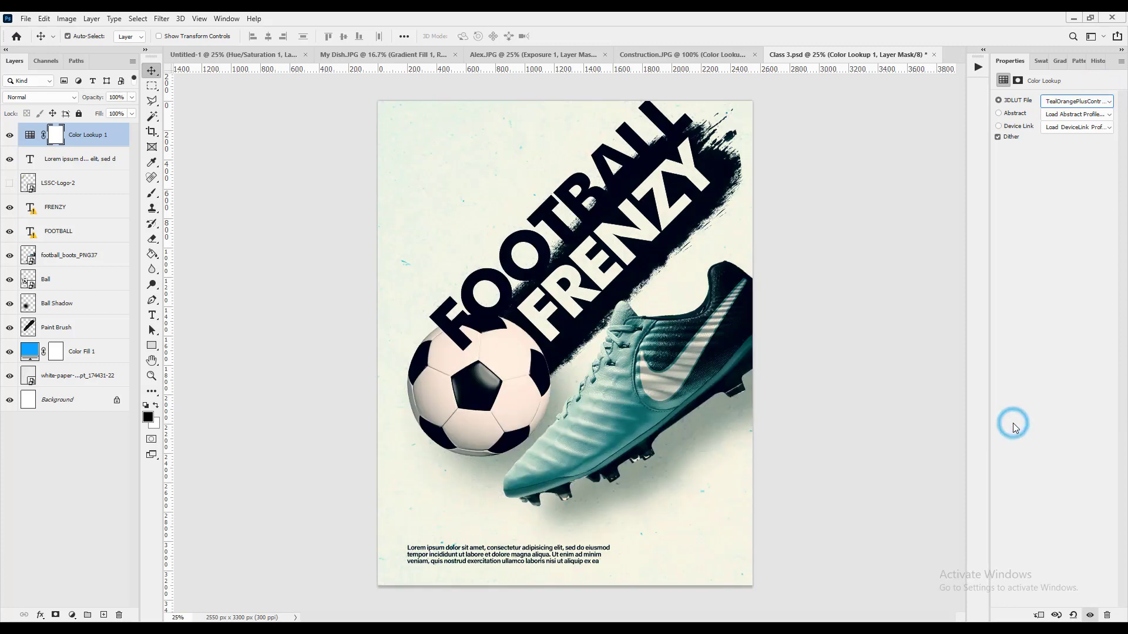
# - Apply the FoggyNight.3DL LUT to the football poster's Color Lookup layer and save the document
pyautogui.click(1070, 101)
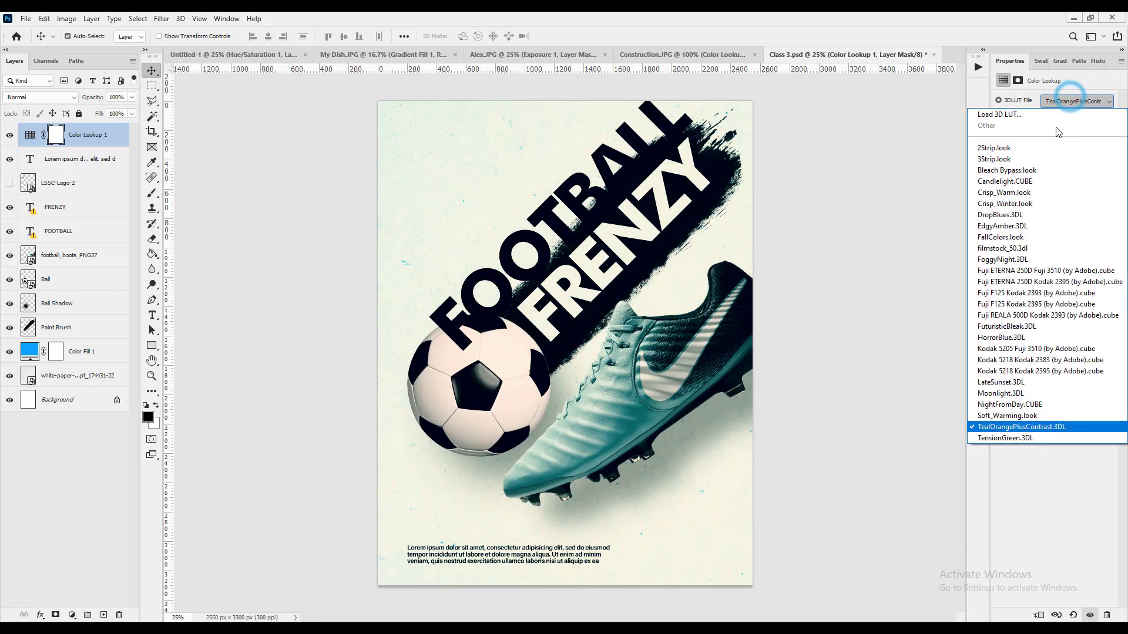
pyautogui.click(1010, 259)
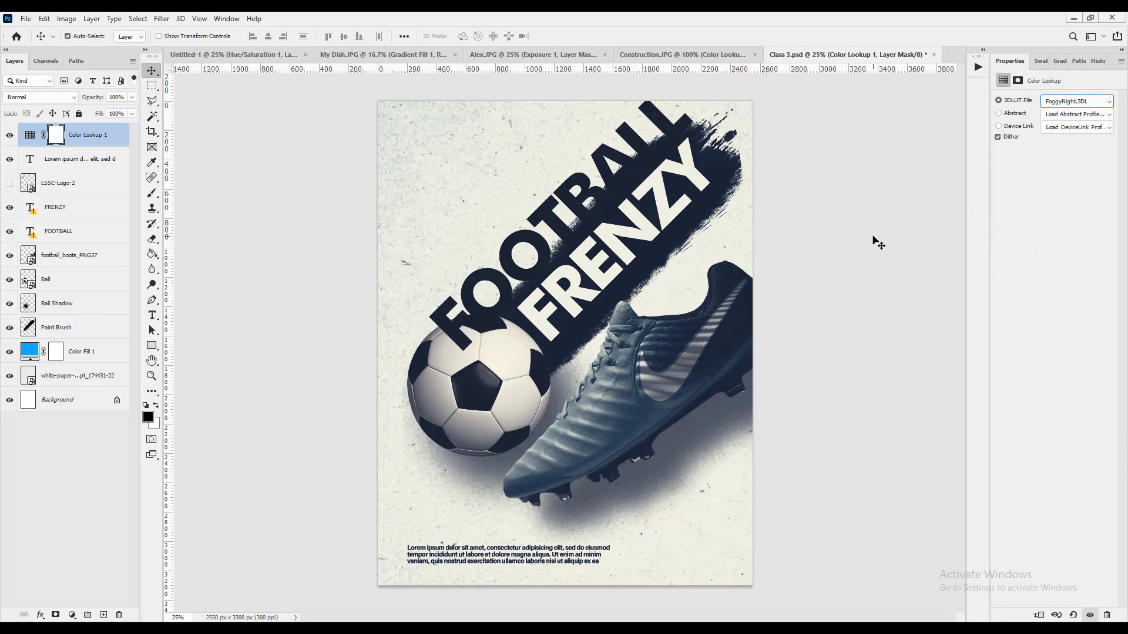
pyautogui.press('ctrl')
pyautogui.hotkey('ctrl', 's')
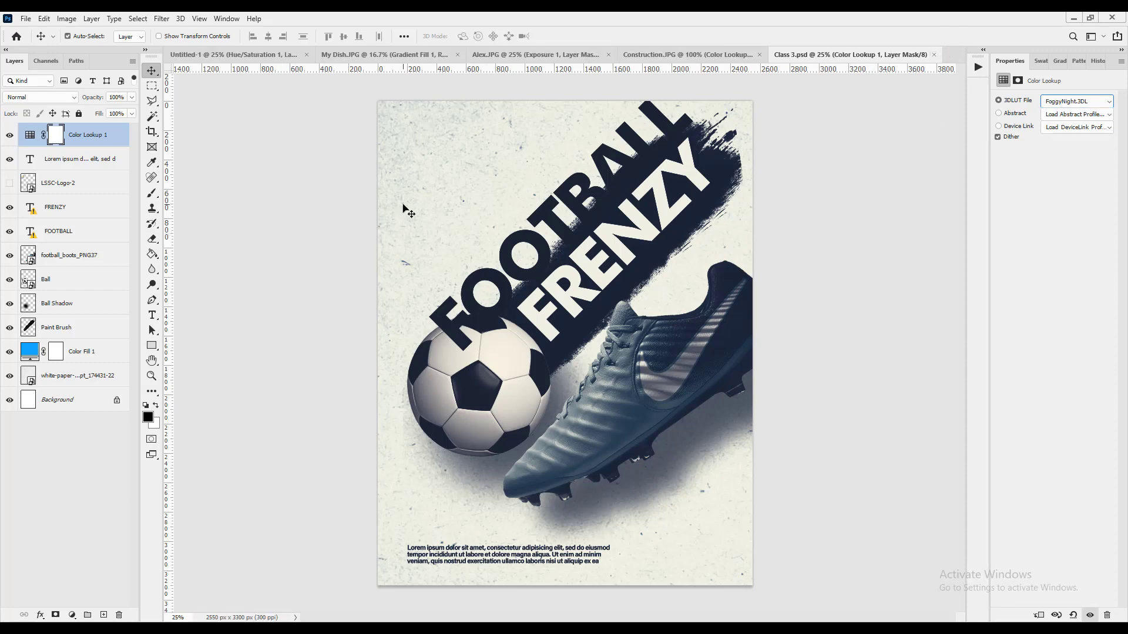
# - Hide and show the Color Lookup 1 layer to compare the football poster before and after grading
pyautogui.click(12, 135)
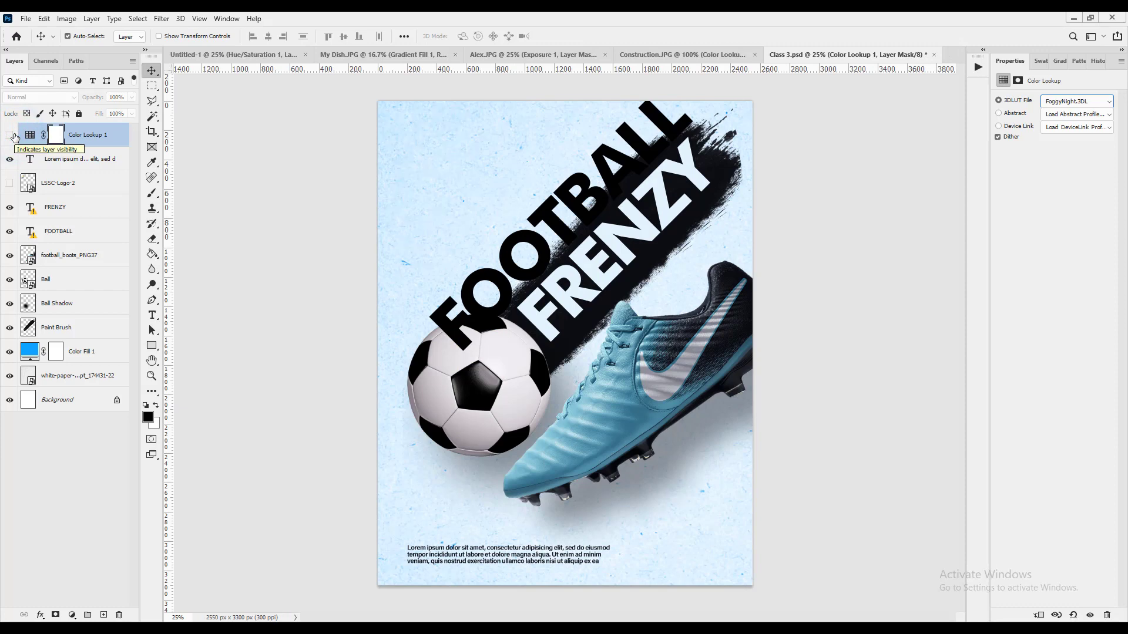
pyautogui.click(13, 136)
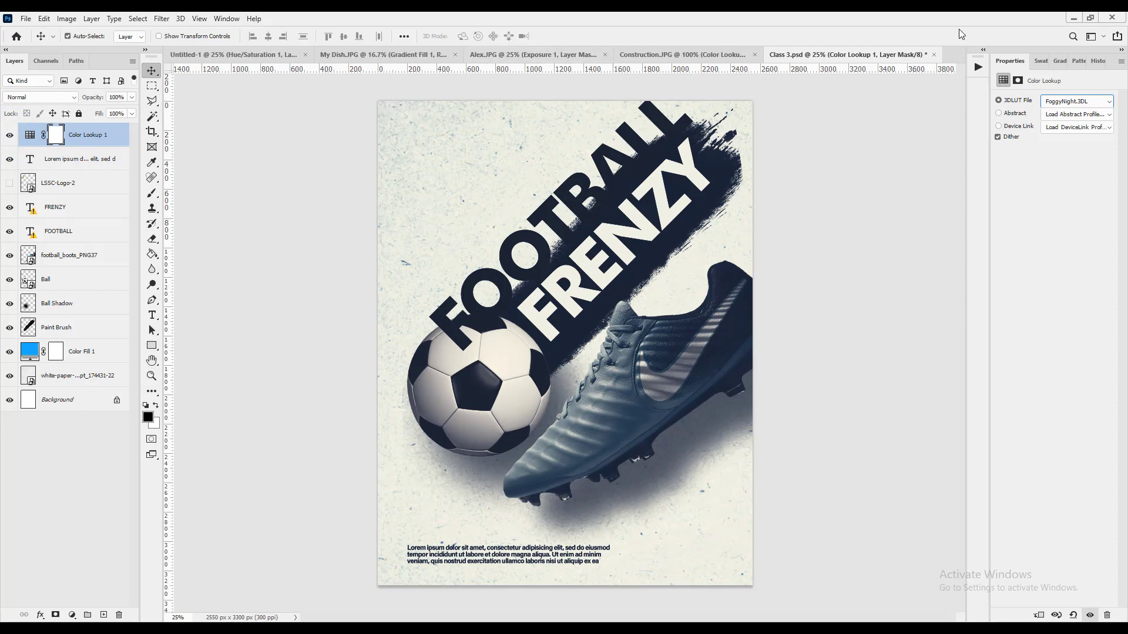
# - Close the Class 3.psd football poster and save its changes
pyautogui.click(934, 55)
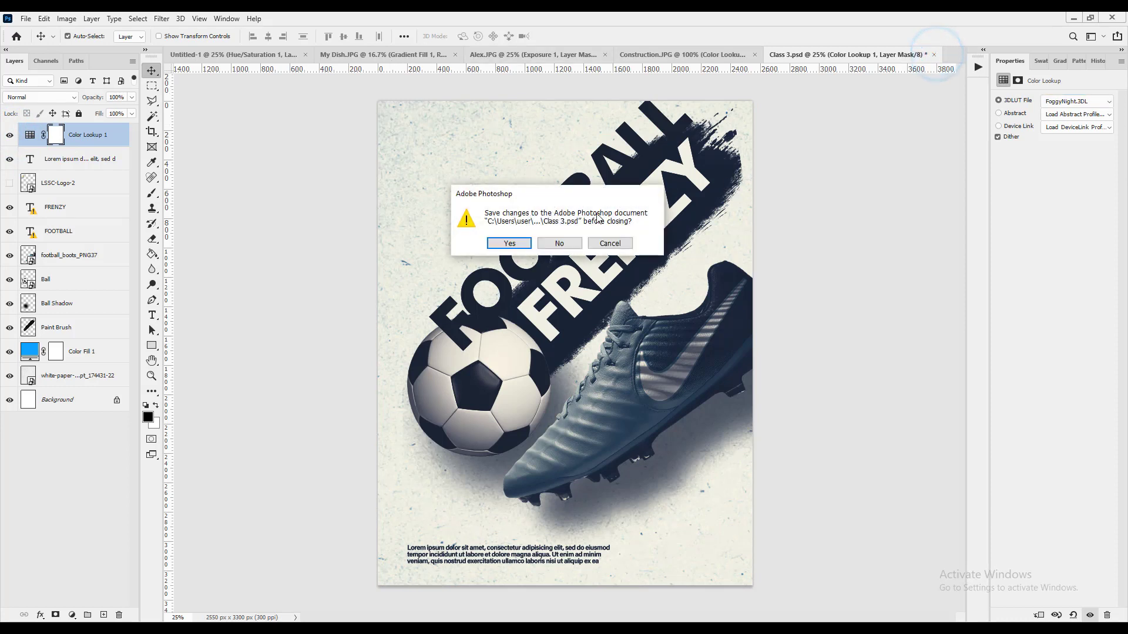
pyautogui.click(509, 243)
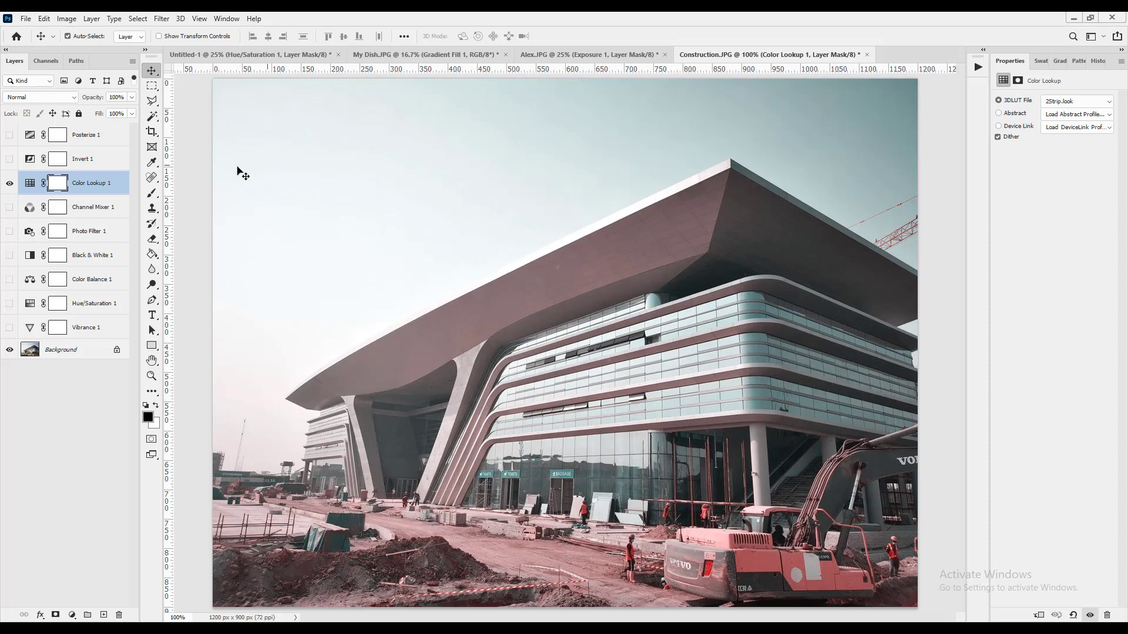
# - In Construction.JPG, hide the Color Lookup 1 layer, then show and select the Invert 1 layer to examine its effect
pyautogui.click(10, 183)
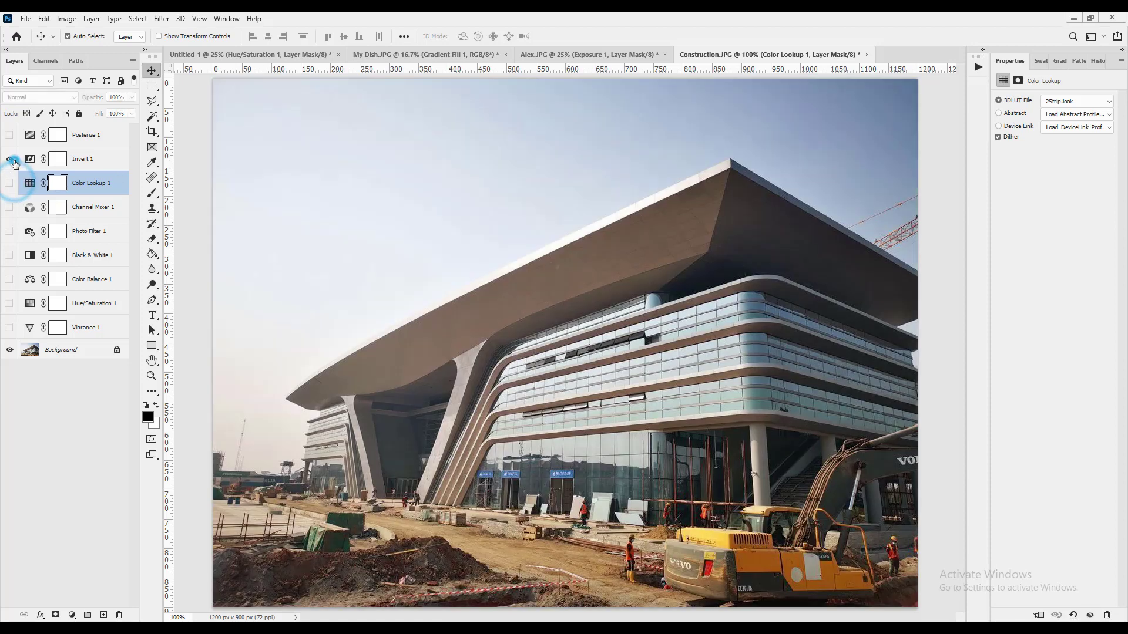
pyautogui.click(10, 159)
pyautogui.click(86, 163)
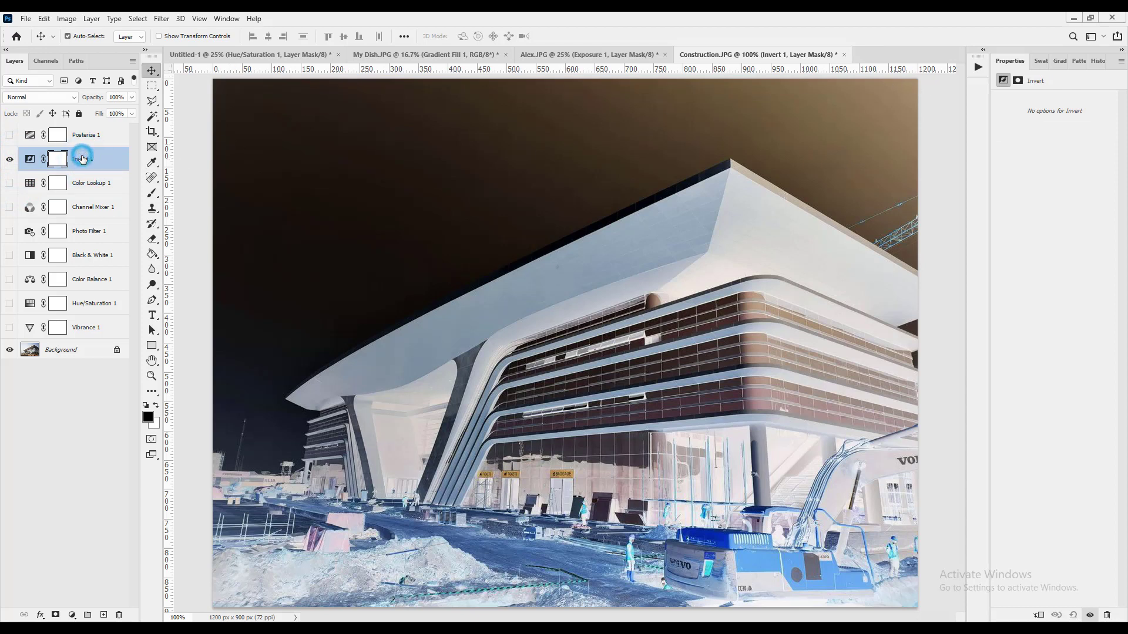
pyautogui.click(30, 158)
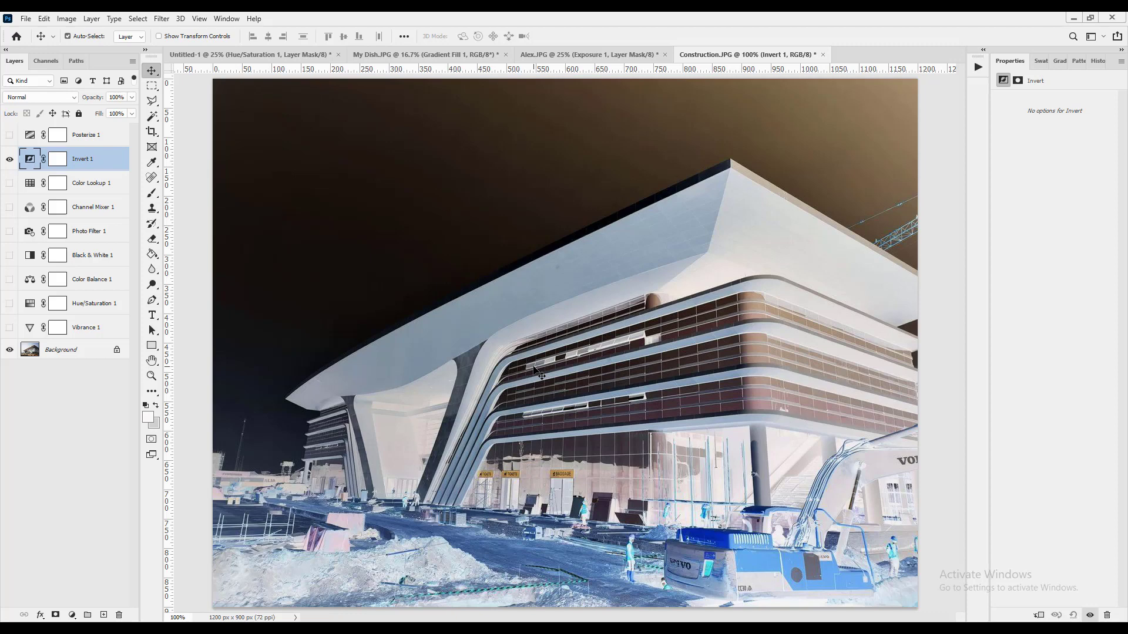
# - Hide the Invert 1 layer, show Posterize 1 instead and examine its effect at 2 levels
pyautogui.click(10, 158)
pyautogui.click(9, 134)
pyautogui.click(85, 135)
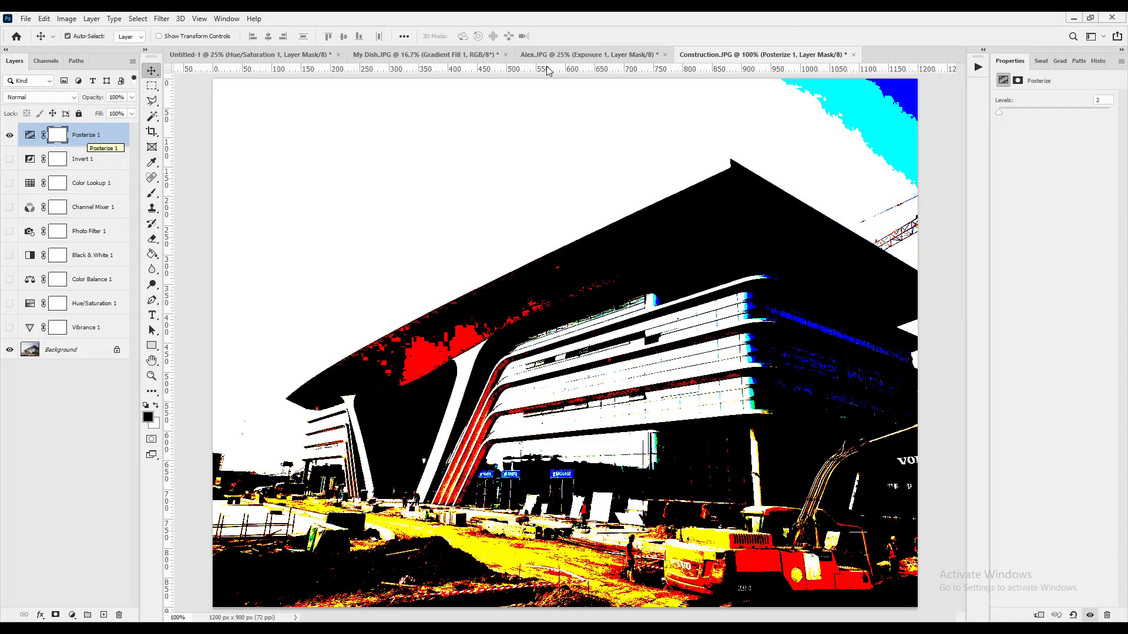
pyautogui.moveTo(1000, 112)
pyautogui.mouseDown()
pyautogui.moveTo(1020, 111)
pyautogui.moveTo(1000, 113)
pyautogui.mouseUp()
pyautogui.click(1000, 112)
pyautogui.click(997, 113)
pyautogui.click(998, 113)
# - Duplicate the Background layer, place the copy directly below Posterize 1 and select both layers
pyautogui.click(81, 351)
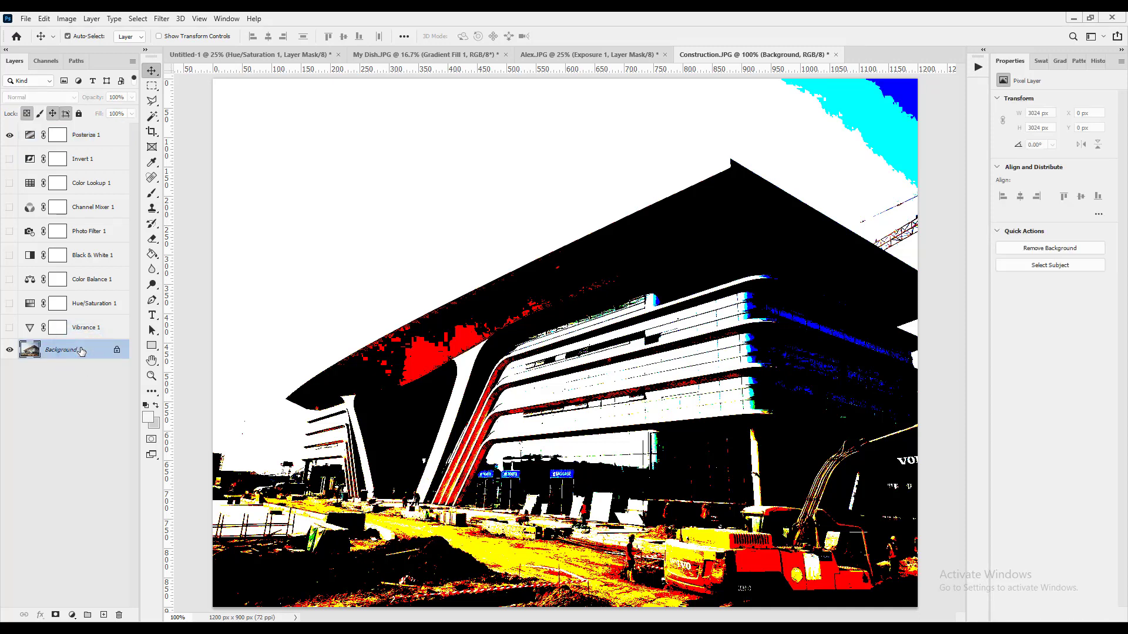
pyautogui.hotkey('ctrl', 'j')
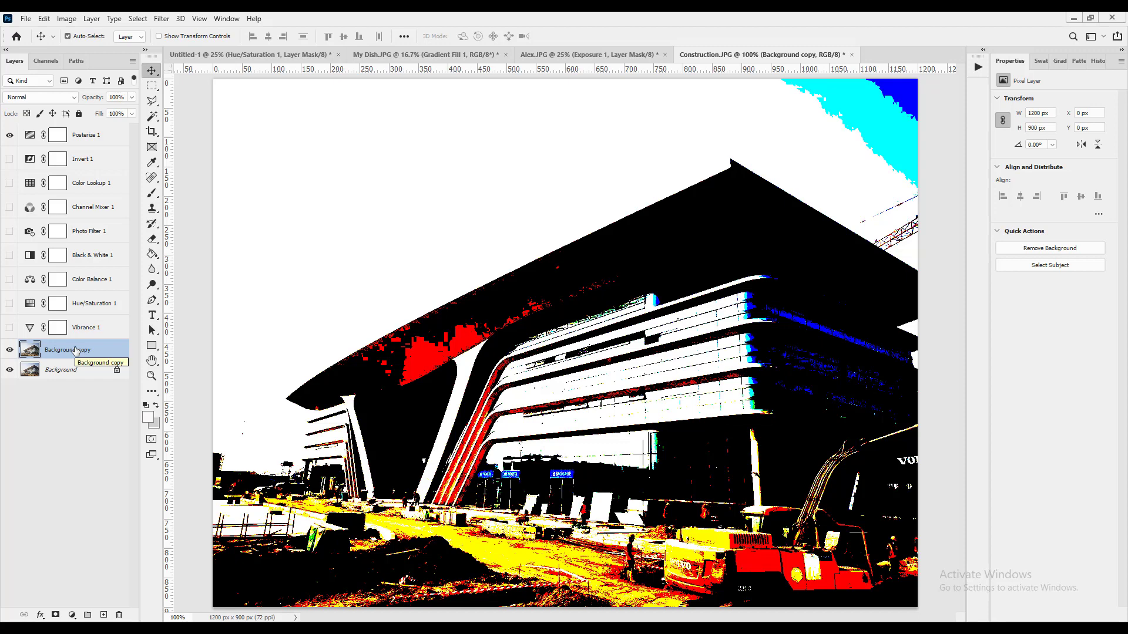
pyautogui.moveTo(75, 351); pyautogui.dragTo(77, 141)
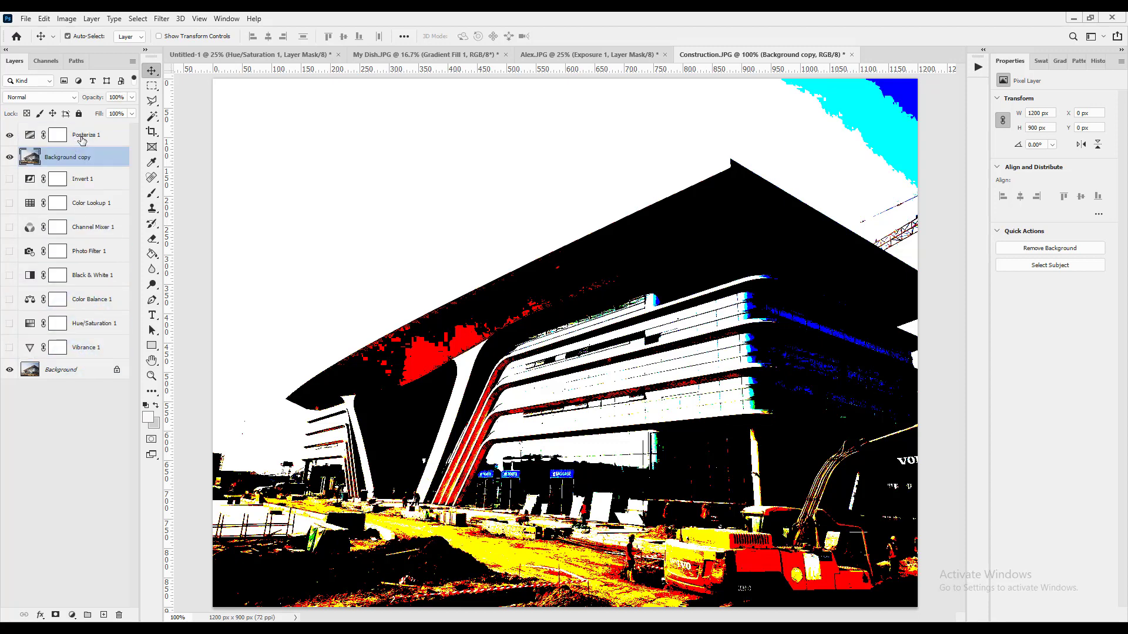
pyautogui.keyDown('shift'); pyautogui.click(94, 136); pyautogui.keyUp('shift')
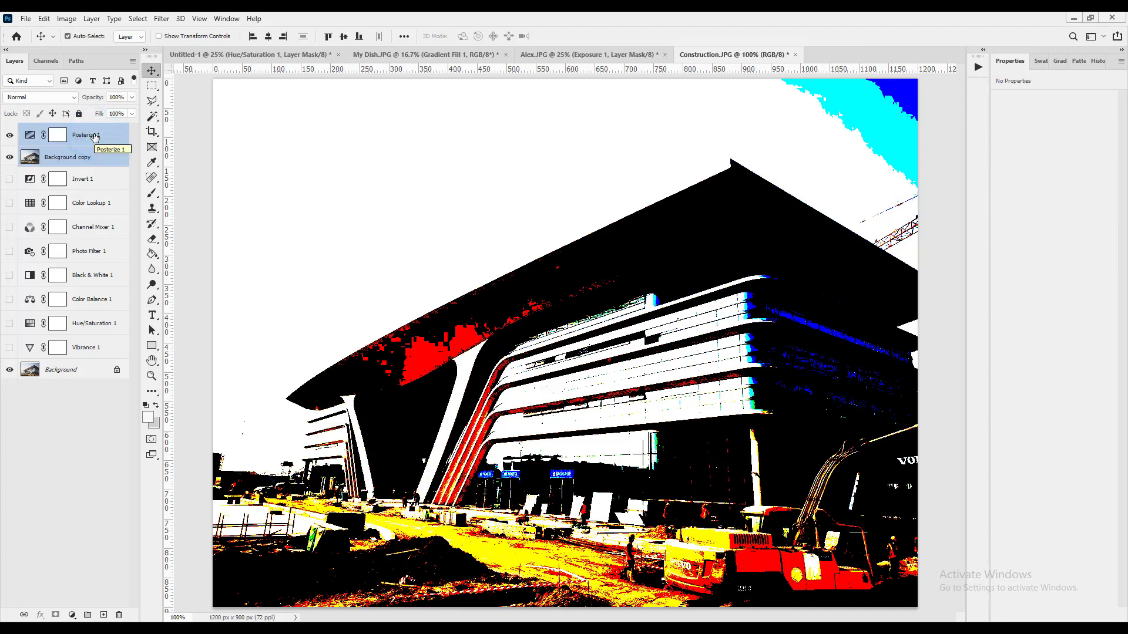
# - Close Construction.JPG without saving its changes
pyautogui.press('ctrl')
pyautogui.hotkey('ctrl', 'w')
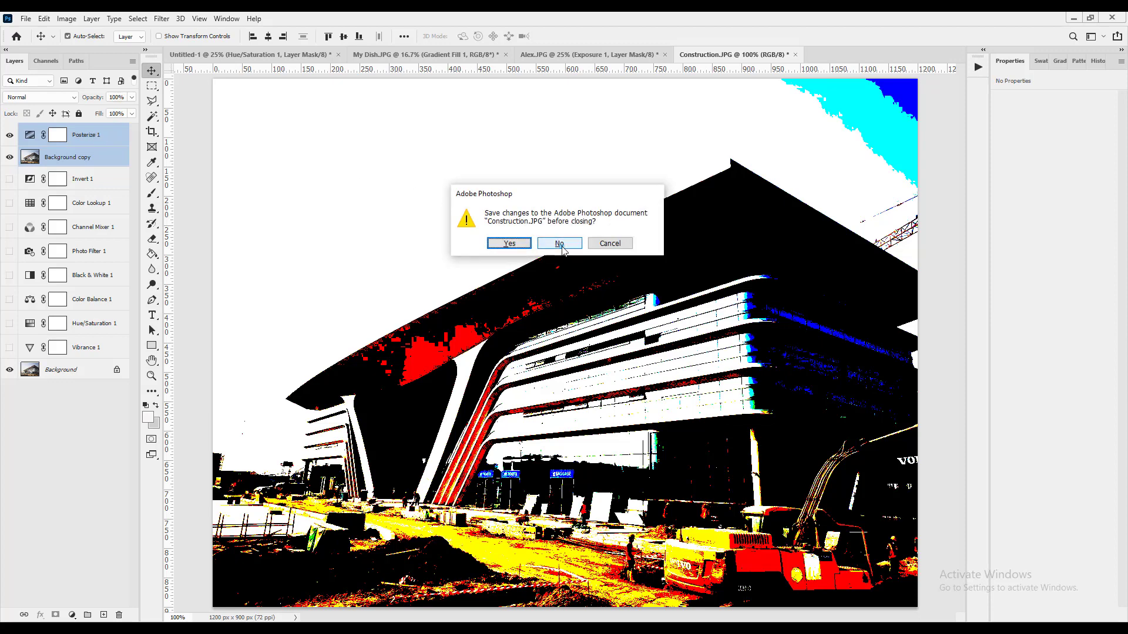
pyautogui.click(561, 246)
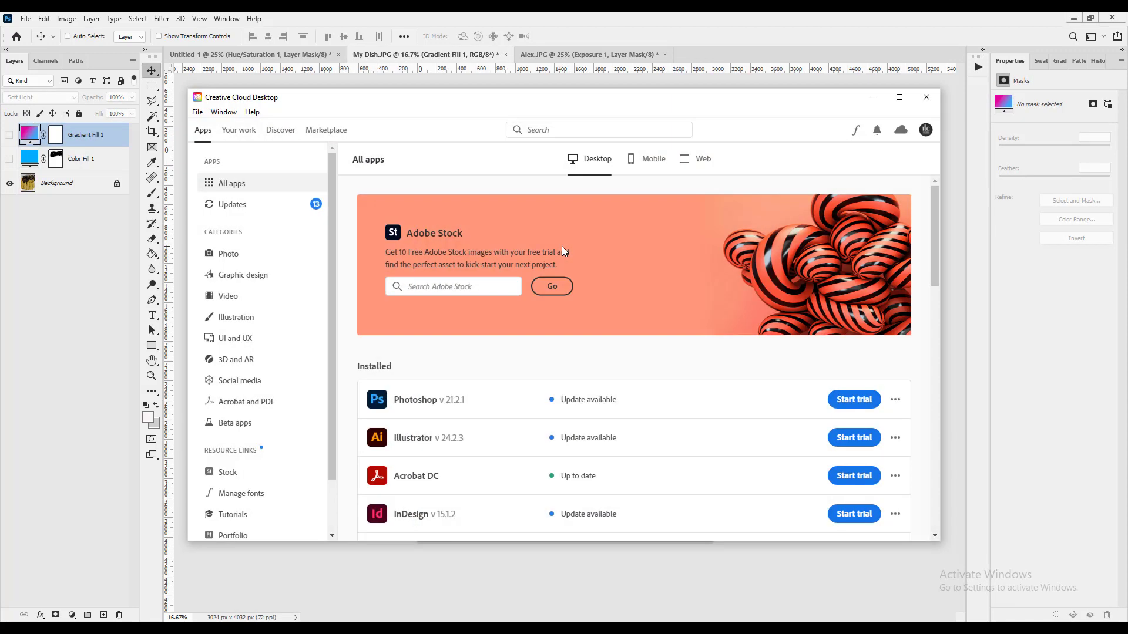
# - Close the Creative Cloud Desktop window and look through the remaining open documents
pyautogui.click(926, 99)
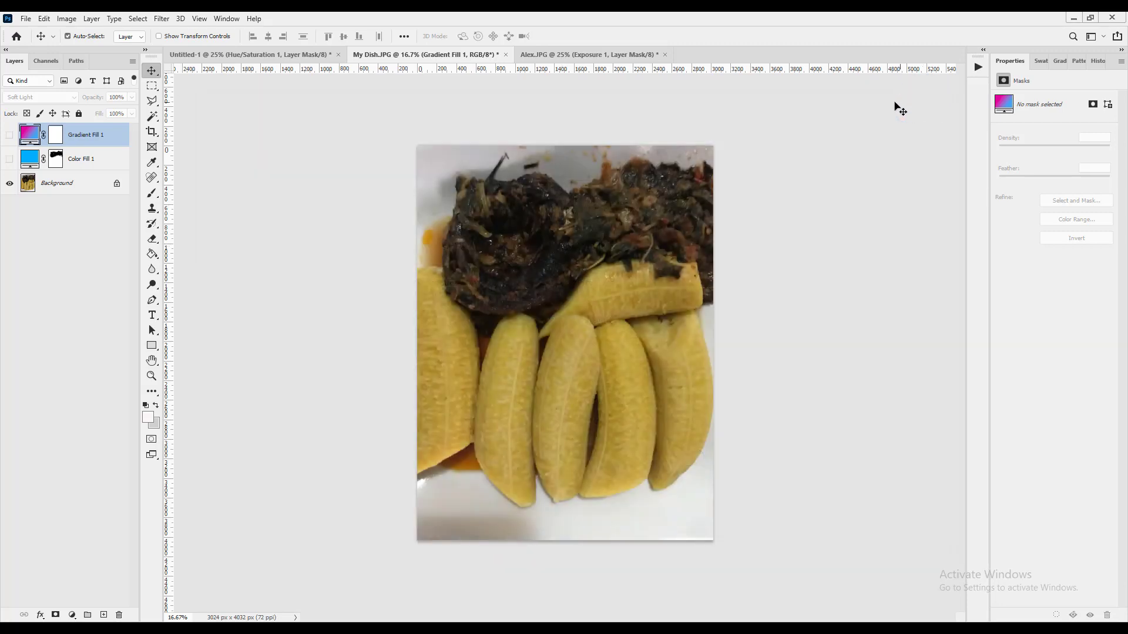
pyautogui.click(635, 55)
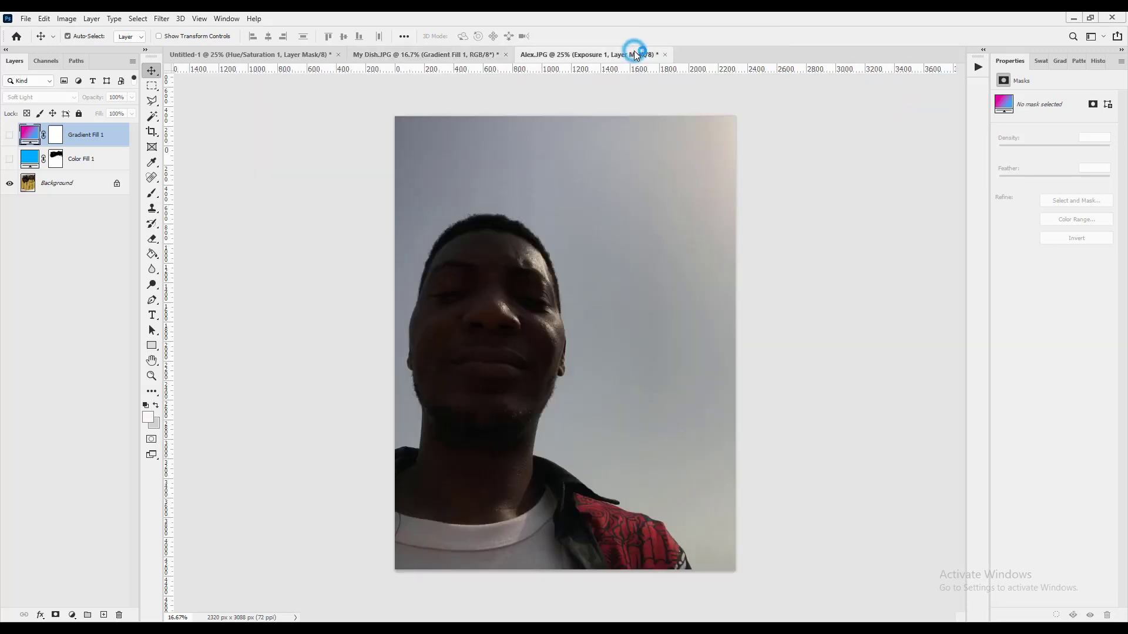
pyautogui.click(473, 55)
pyautogui.click(286, 56)
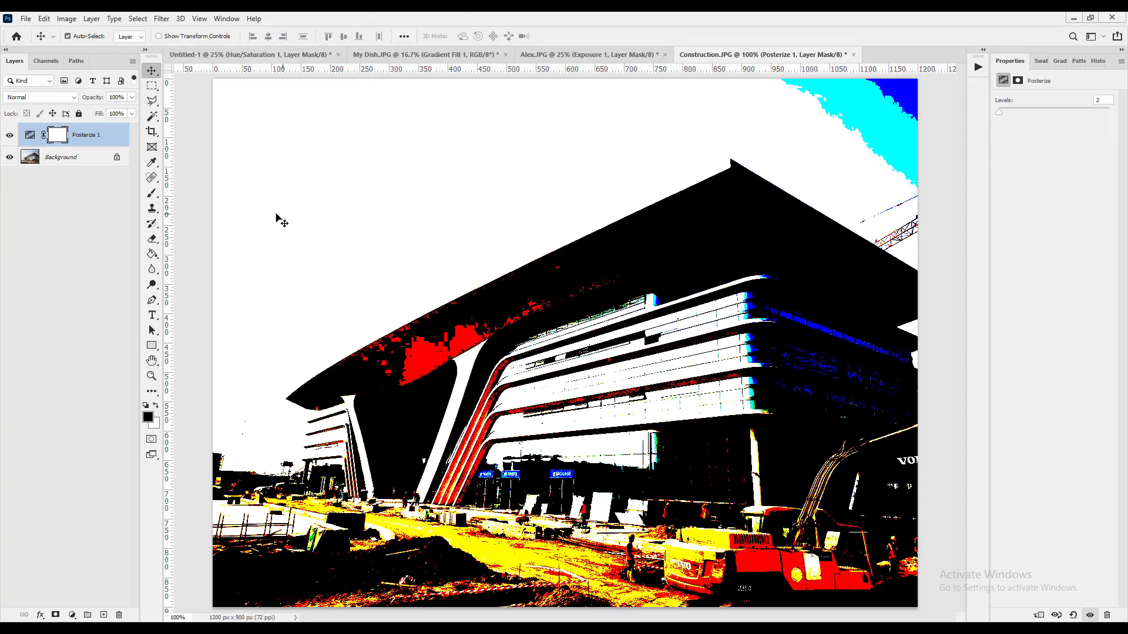
# - Duplicate the Background layer of Construction.JPG beneath the Posterize 1 layer
pyautogui.click(49, 158)
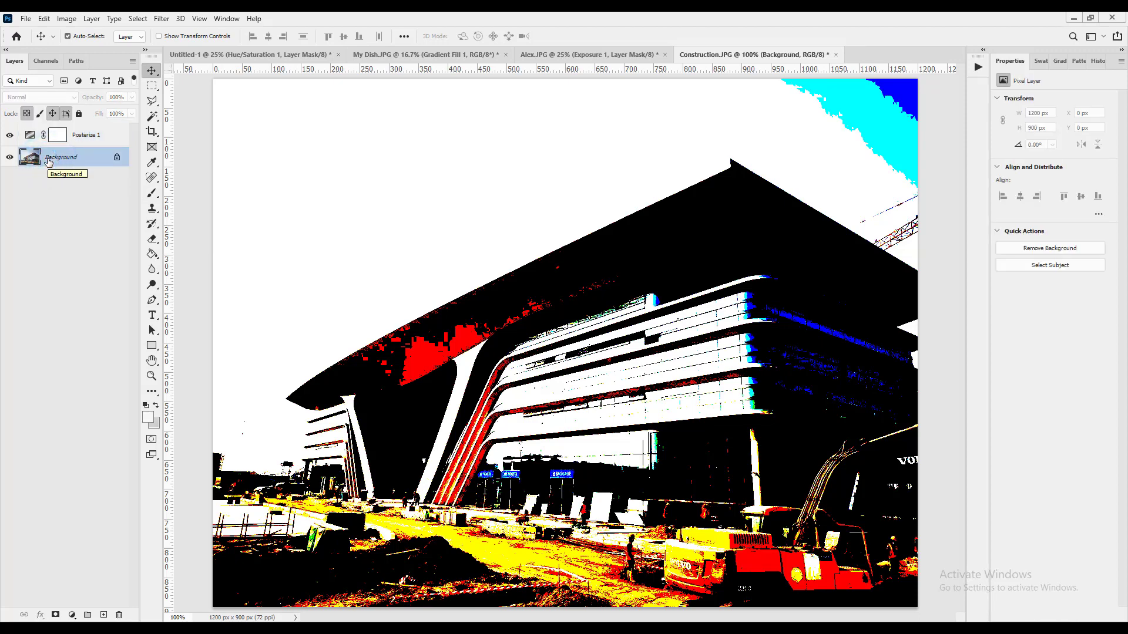
pyautogui.hotkey('ctrl', 'j')
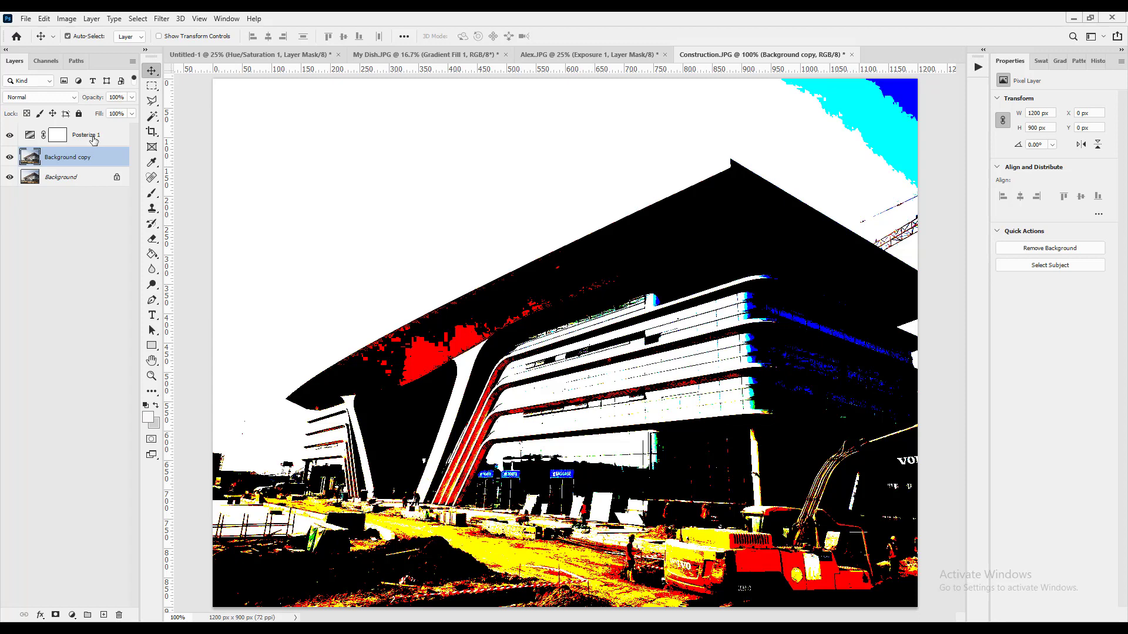
pyautogui.click(588, 53)
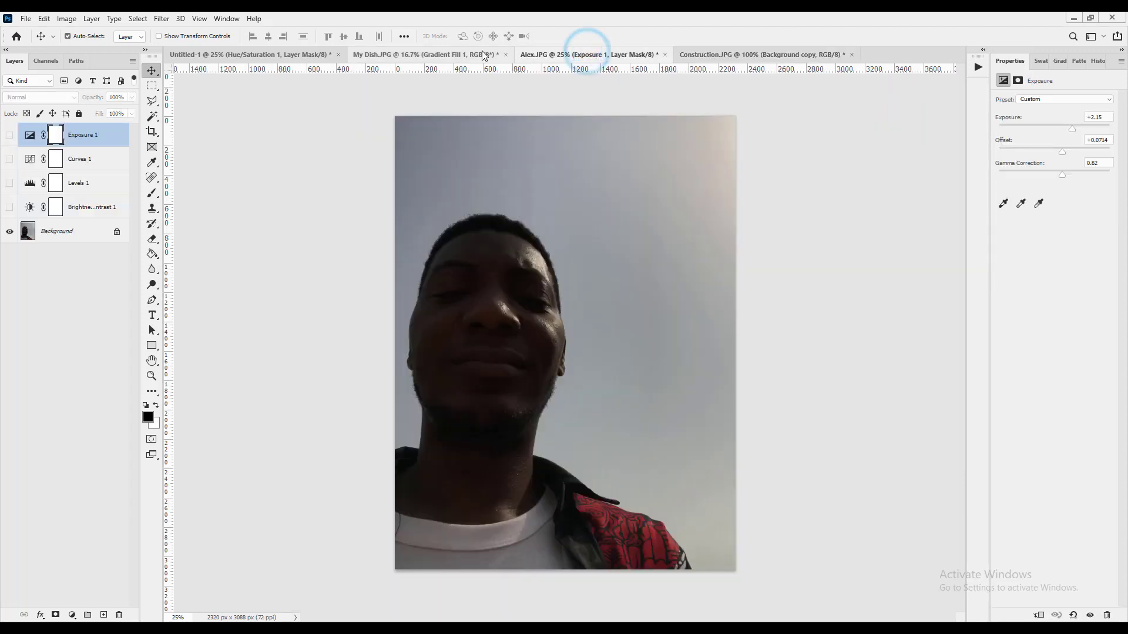
pyautogui.click(482, 52)
pyautogui.click(601, 53)
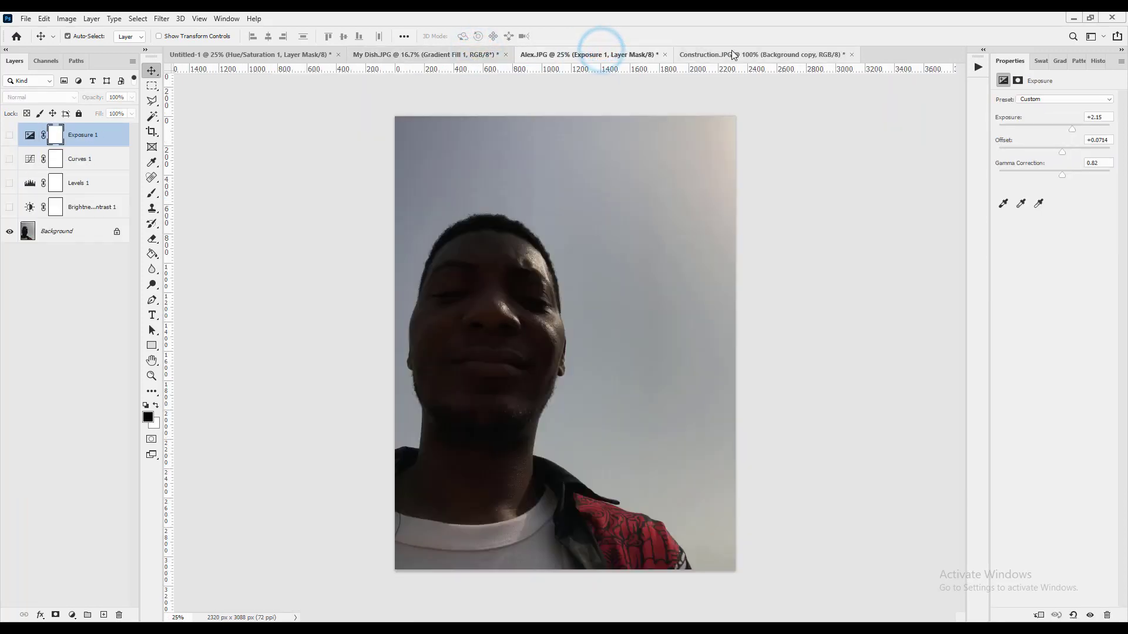
pyautogui.click(731, 51)
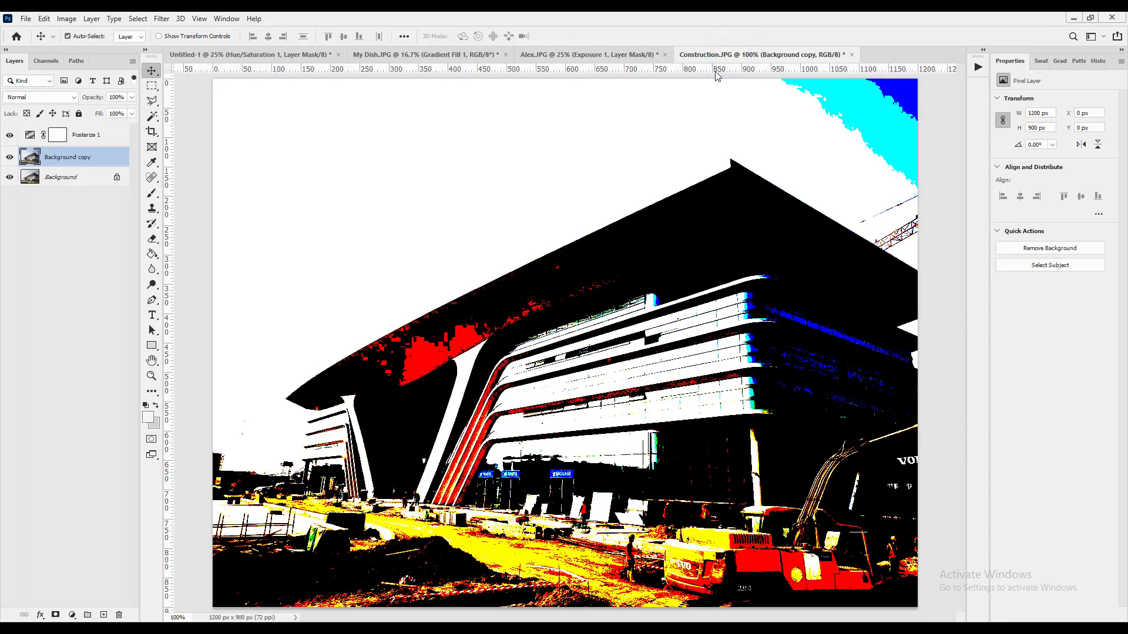
# - Merge the Posterize 1 layer with the Background copy, and undo the merge
pyautogui.keyDown('shift'); pyautogui.click(110, 139); pyautogui.keyUp('shift')
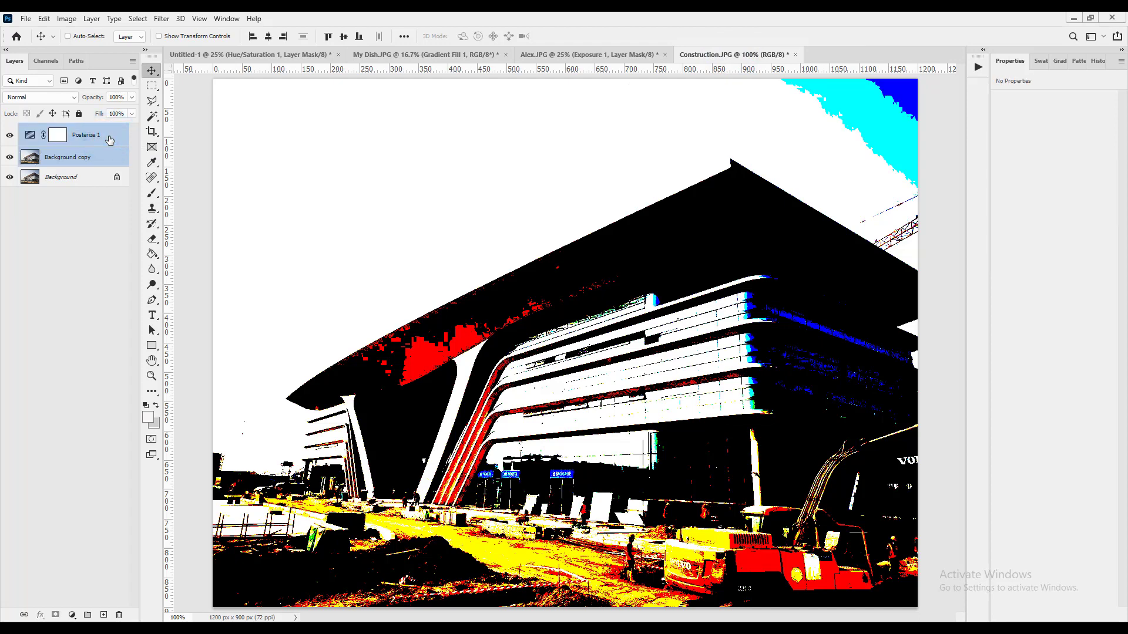
pyautogui.hotkey('ctrl', 'e')
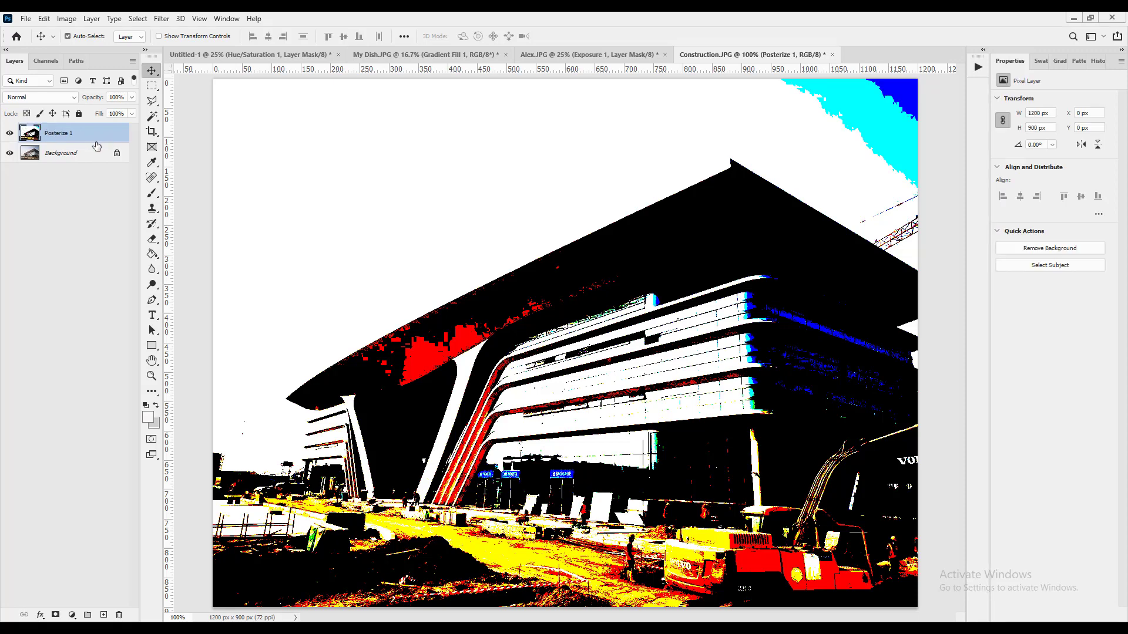
pyautogui.hotkey('ctrl', 'z')
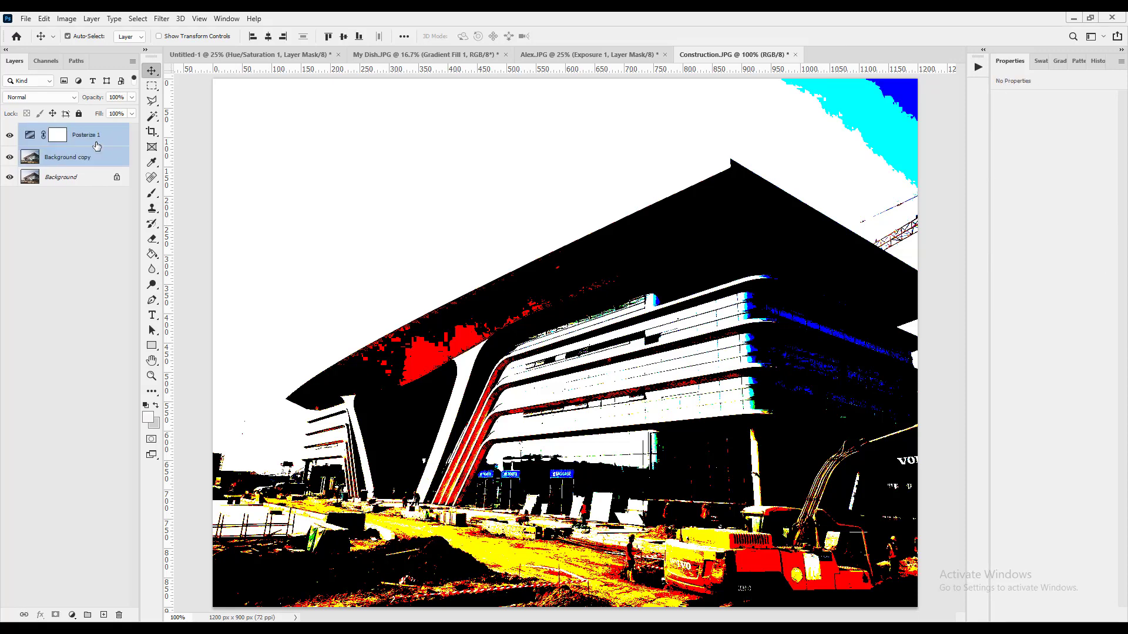
pyautogui.click(84, 190)
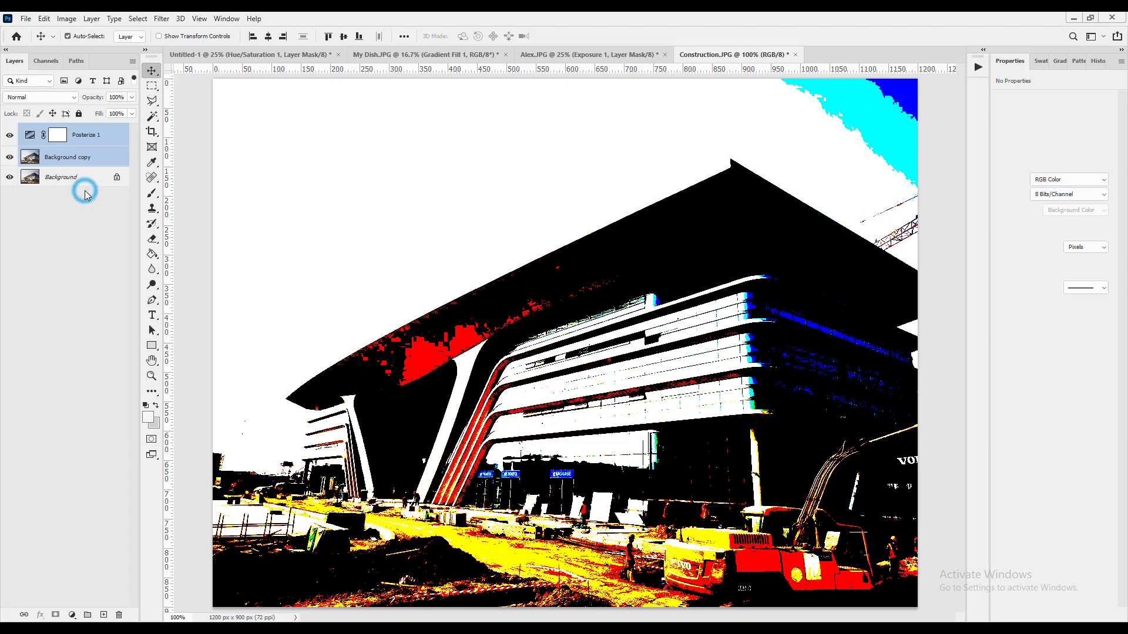
# - Hide the Background copy and set the Posterize 1 layer's blend mode to Lighten
pyautogui.click(9, 157)
pyautogui.click(104, 134)
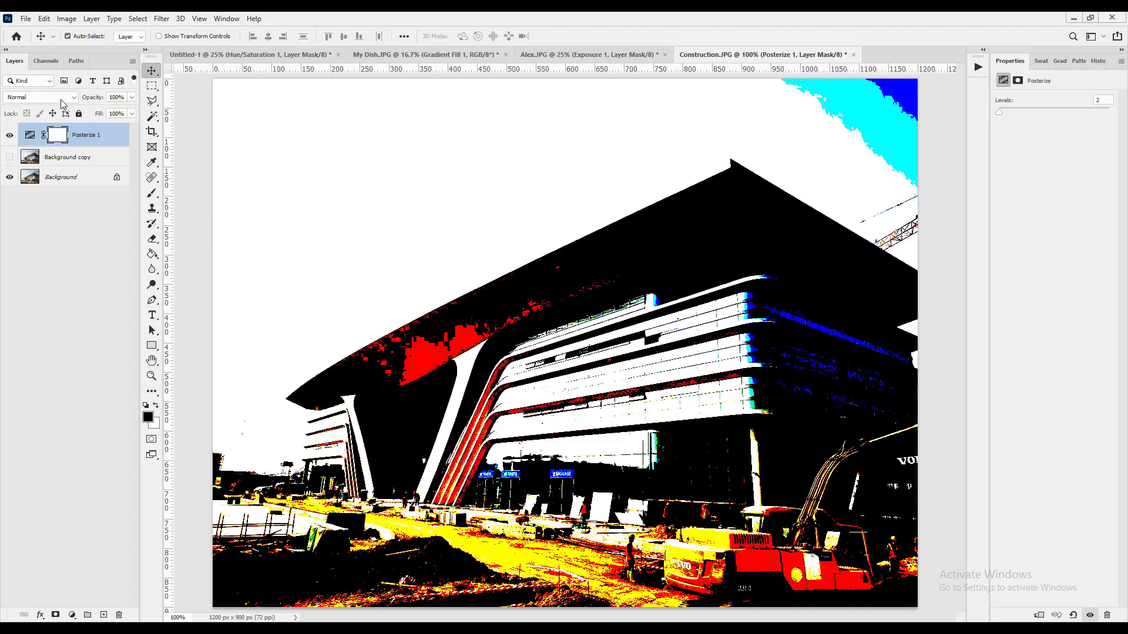
pyautogui.click(40, 97)
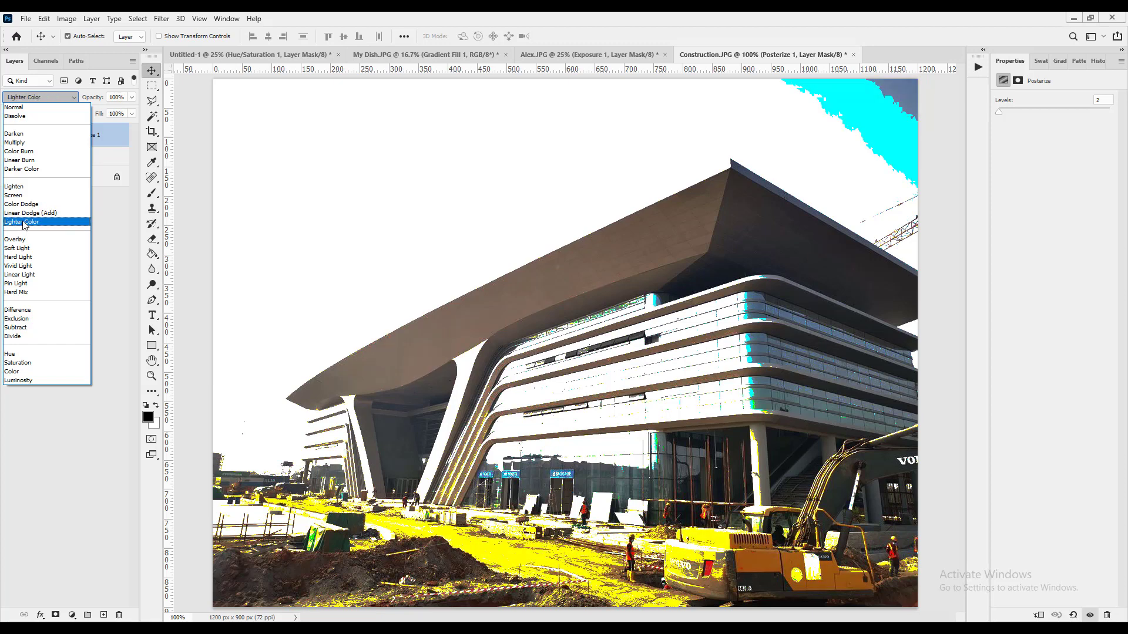
pyautogui.click(19, 189)
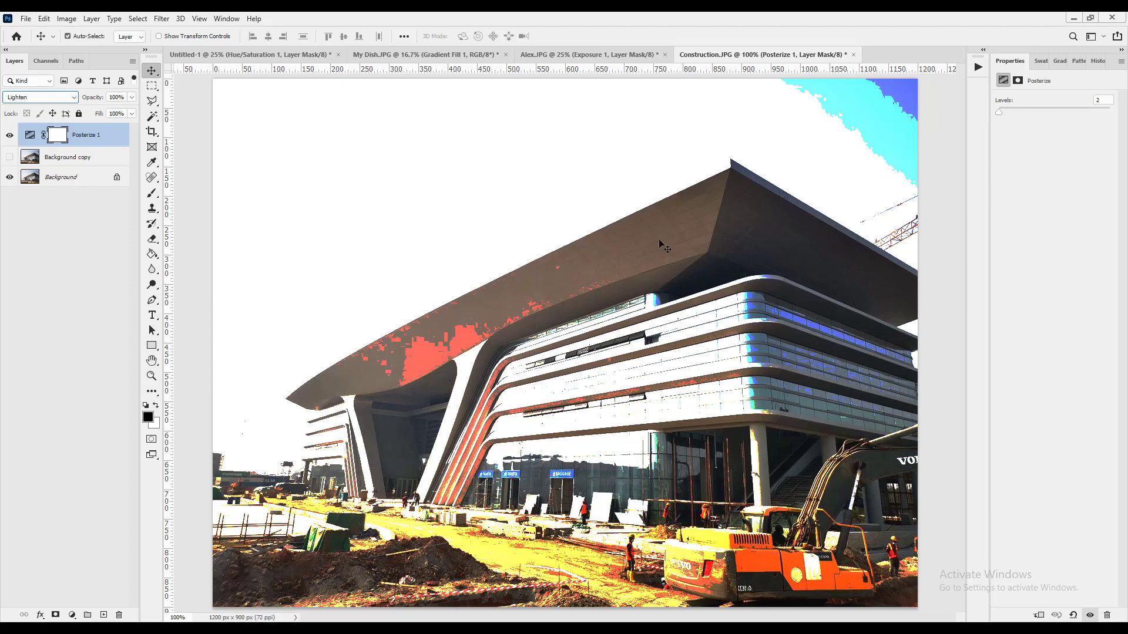
pyautogui.click(175, 19)
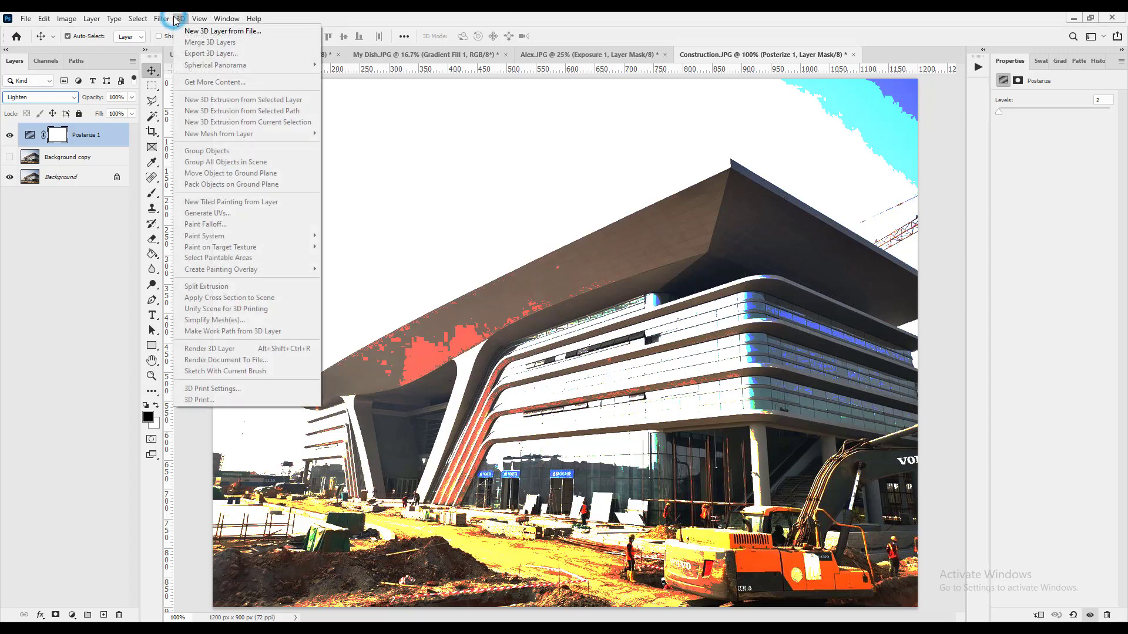
pyautogui.click(423, 232)
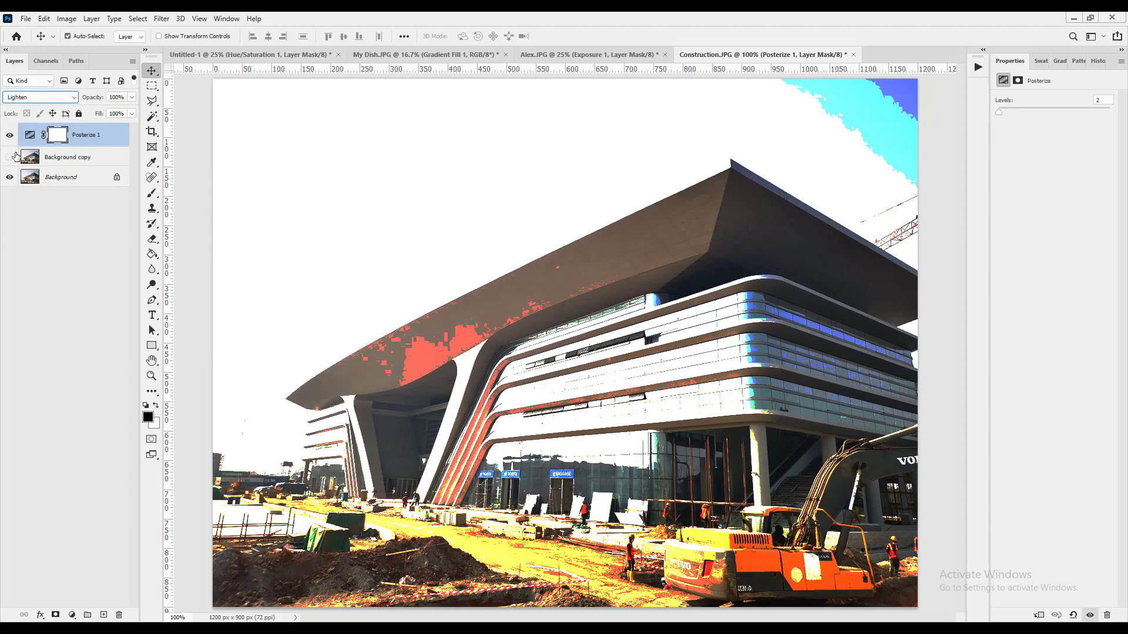
# - Delete the Background copy layer and hide the Posterize 1 layer
pyautogui.click(64, 157)
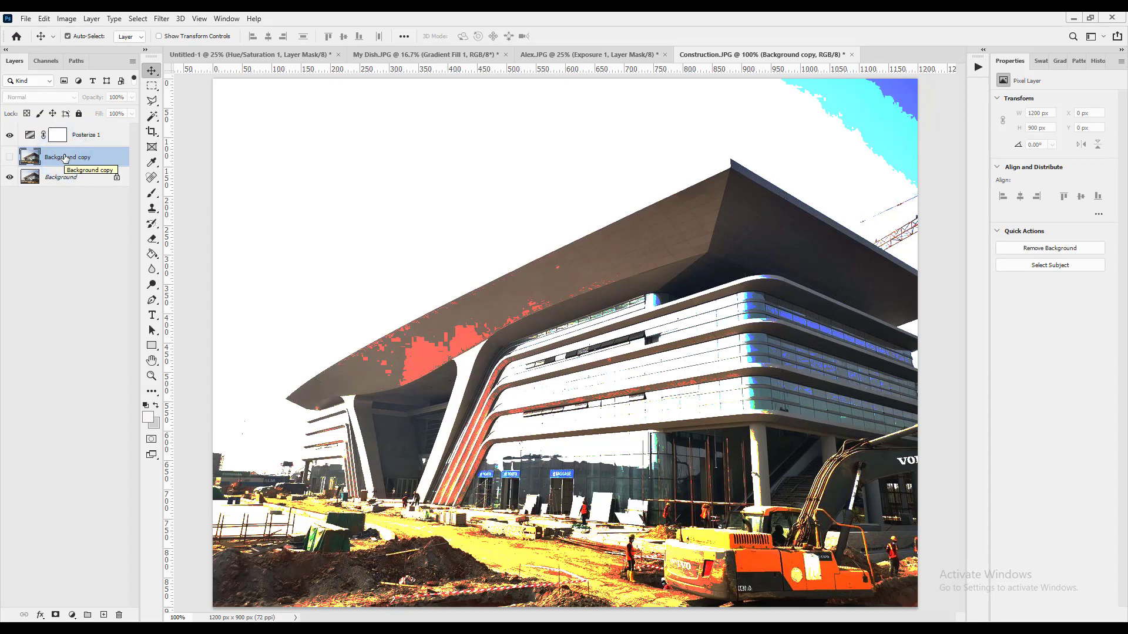
pyautogui.press('Delete')
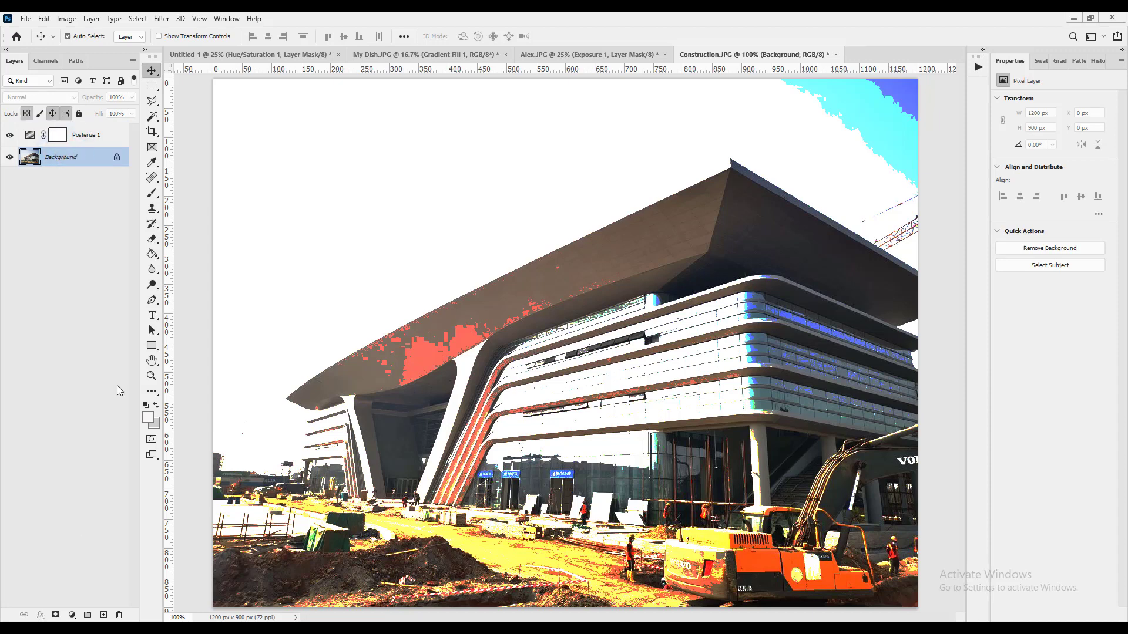
pyautogui.click(9, 135)
# - Add a Threshold adjustment layer above the Background of Construction.JPG and set its threshold level to 103
pyautogui.click(71, 615)
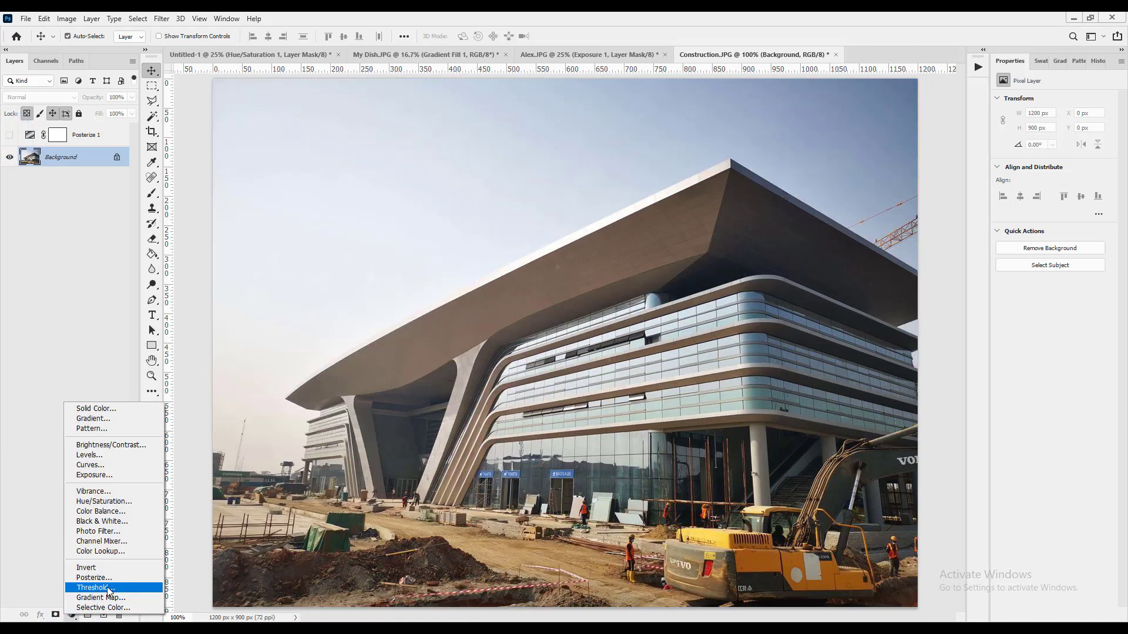
pyautogui.click(109, 588)
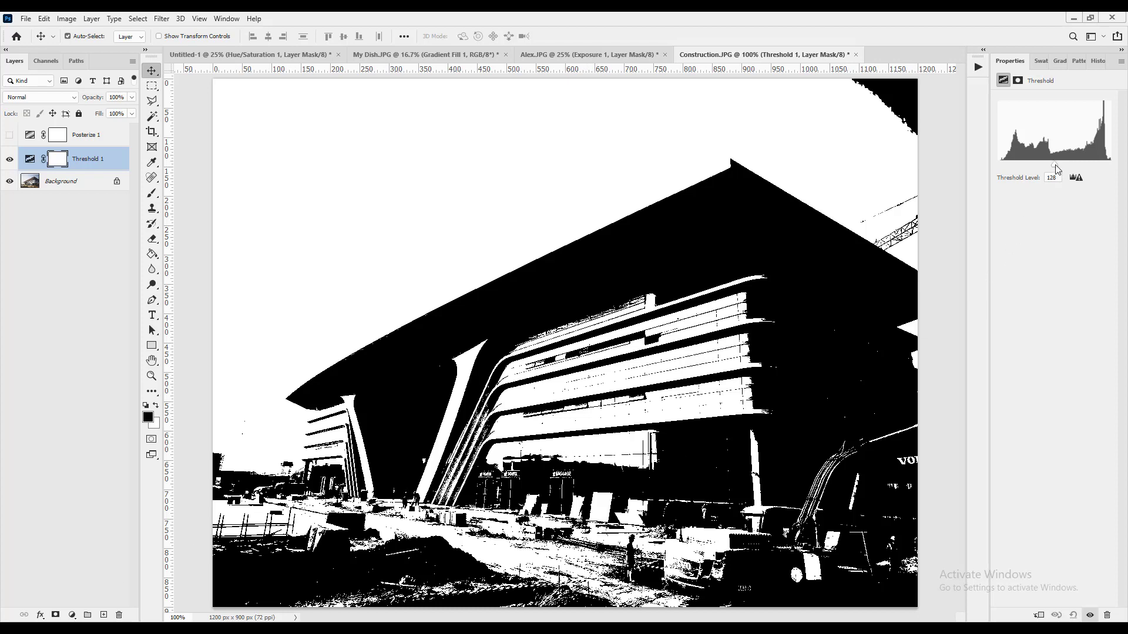
pyautogui.moveTo(1054, 166)
pyautogui.mouseDown()
pyautogui.moveTo(1010, 170)
pyautogui.moveTo(1047, 169)
pyautogui.moveTo(1034, 169)
pyautogui.mouseUp()
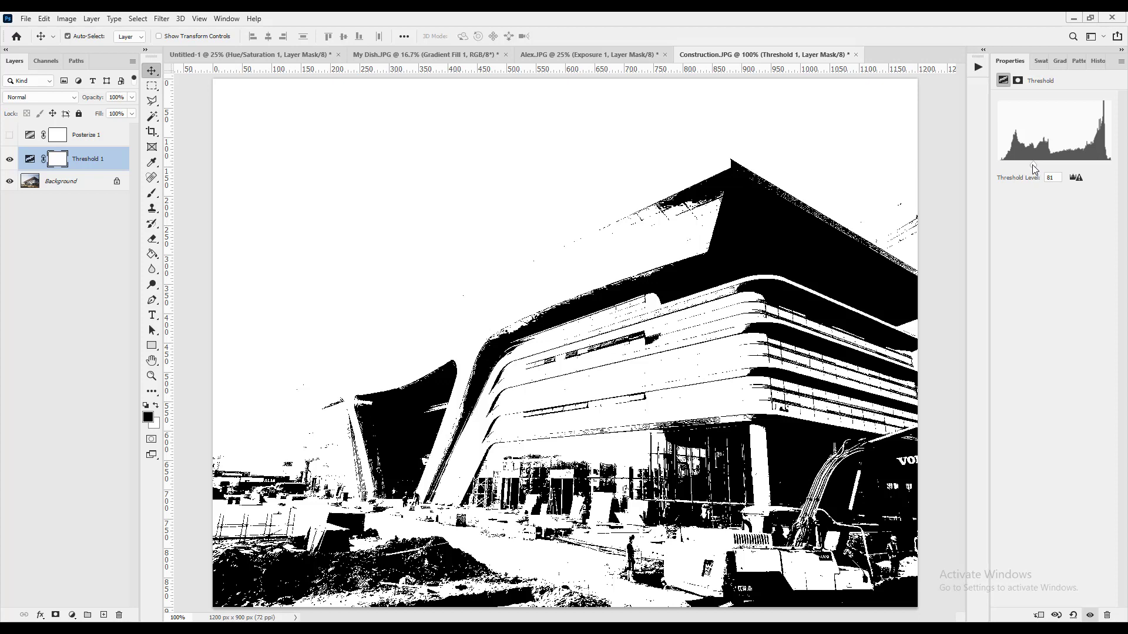
pyautogui.moveTo(1034, 169)
pyautogui.mouseDown()
pyautogui.moveTo(1012, 170)
pyautogui.moveTo(1042, 168)
pyautogui.mouseUp()
pyautogui.moveTo(1044, 166)
pyautogui.mouseDown()
pyautogui.moveTo(1094, 167)
pyautogui.moveTo(1045, 170)
pyautogui.mouseUp()
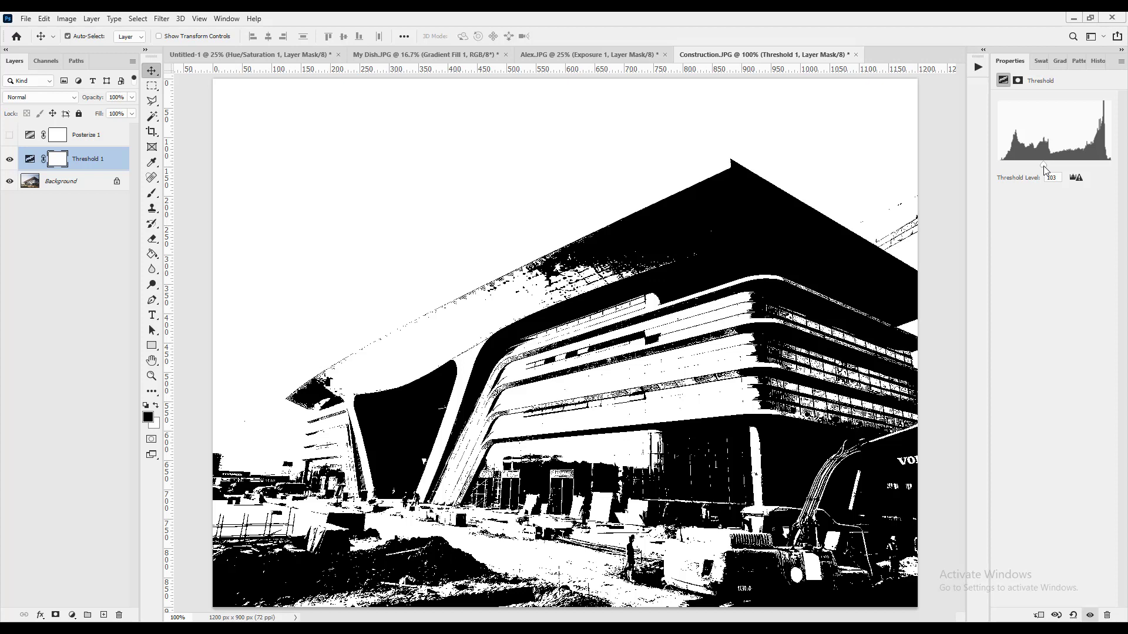
# - Fine-tune the threshold level of the Threshold 1 layer, trying 93 and settling on 101
pyautogui.moveTo(1043, 168); pyautogui.dragTo(1042, 166)
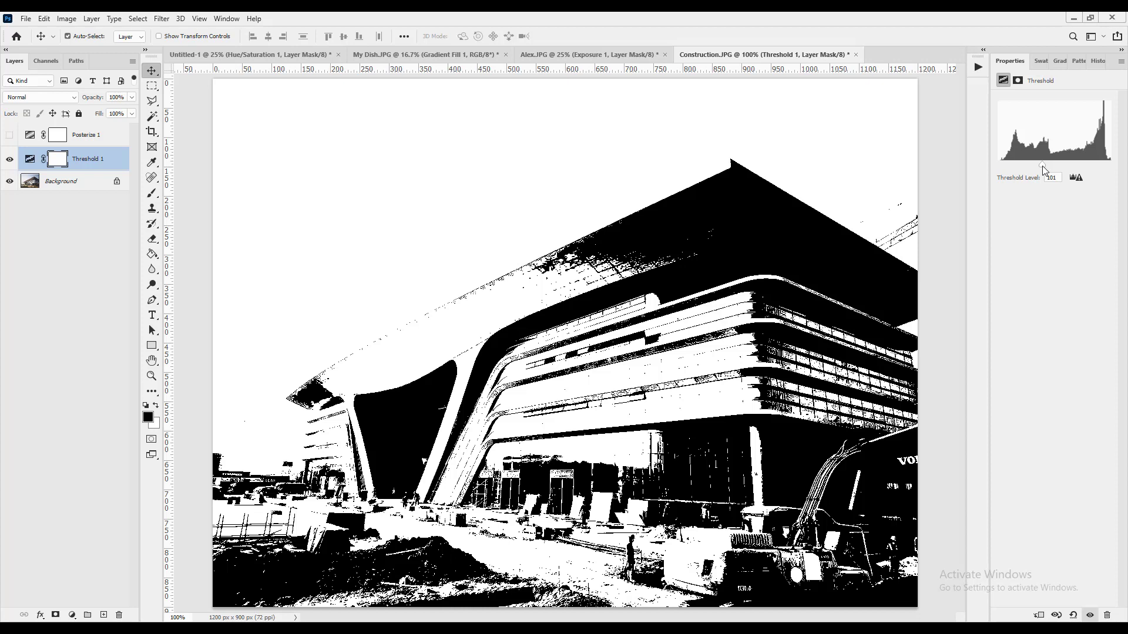
pyautogui.moveTo(1042, 166); pyautogui.dragTo(1039, 168)
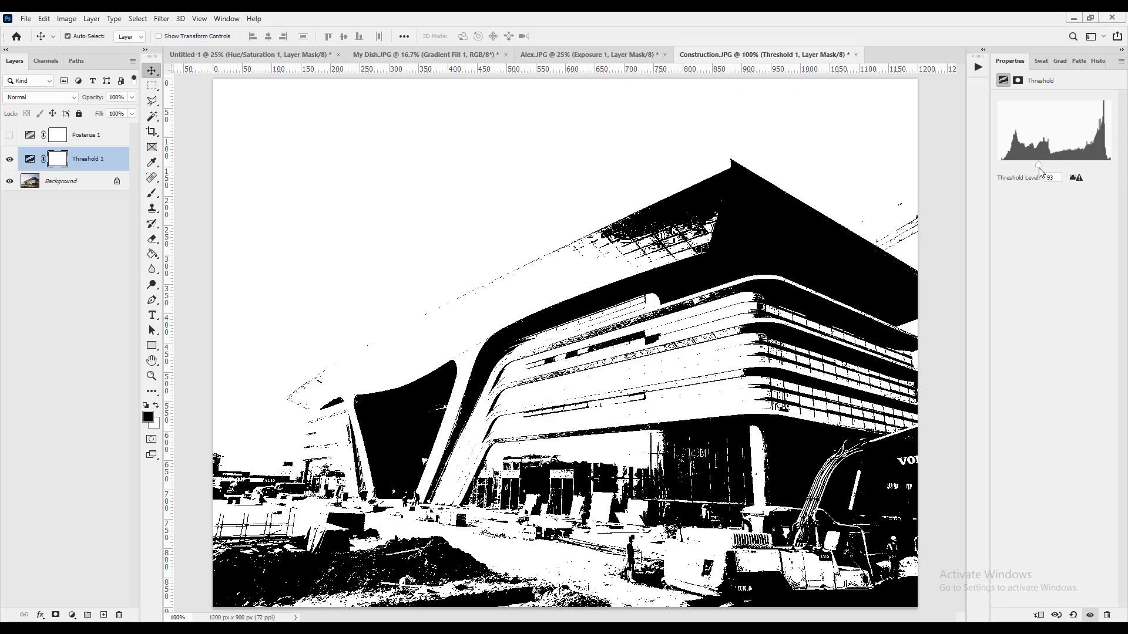
pyautogui.moveTo(1040, 167); pyautogui.dragTo(1044, 164)
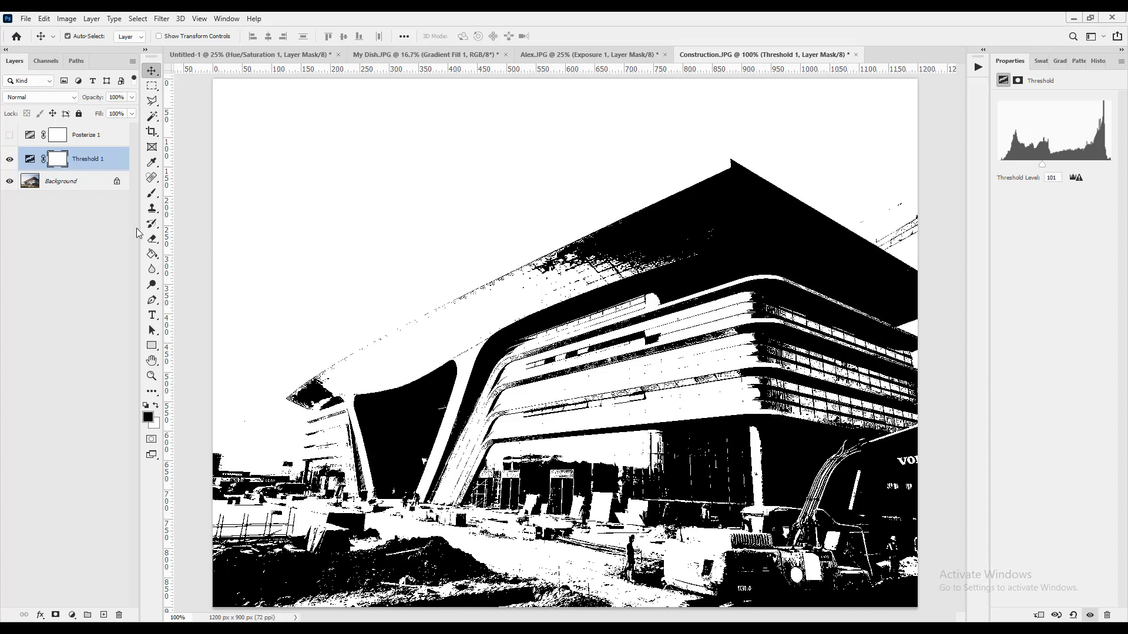
# - Duplicate the Background layer directly beneath the Threshold 1 layer and reselect Threshold 1
pyautogui.click(85, 187)
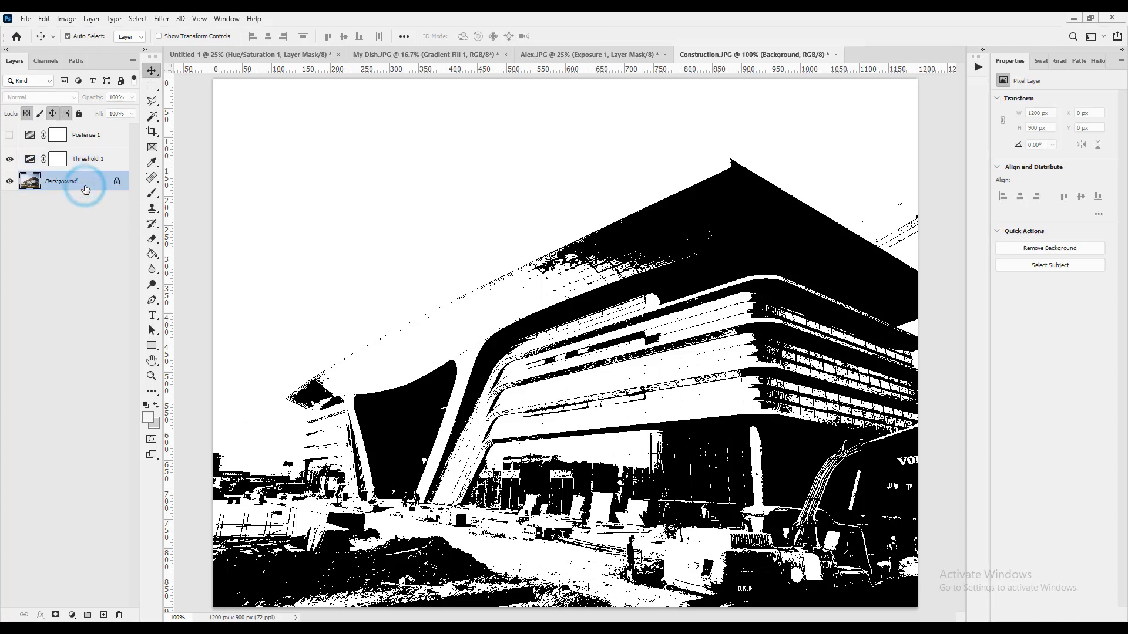
pyautogui.hotkey('ctrl', 'j')
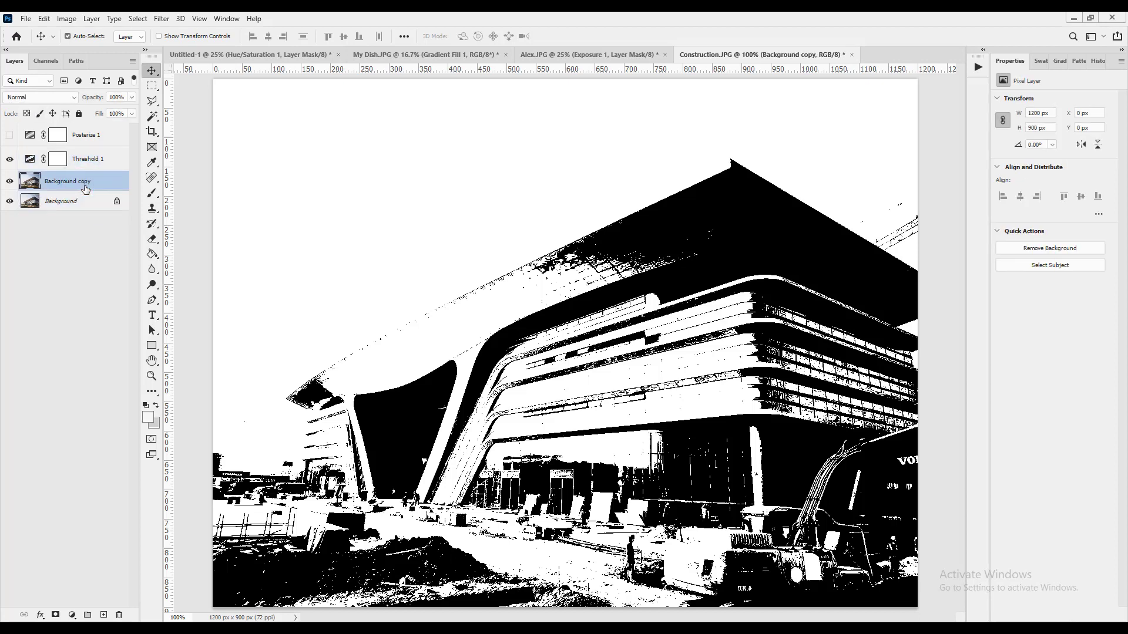
pyautogui.keyDown('shift'); pyautogui.click(82, 159); pyautogui.keyUp('shift')
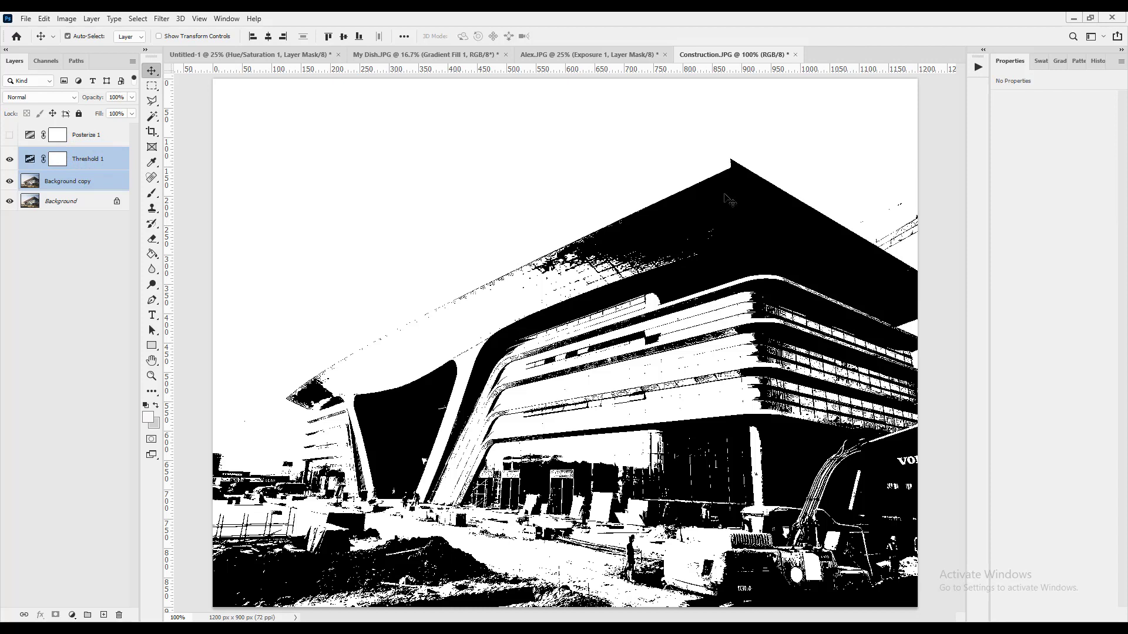
pyautogui.click(77, 233)
pyautogui.click(96, 164)
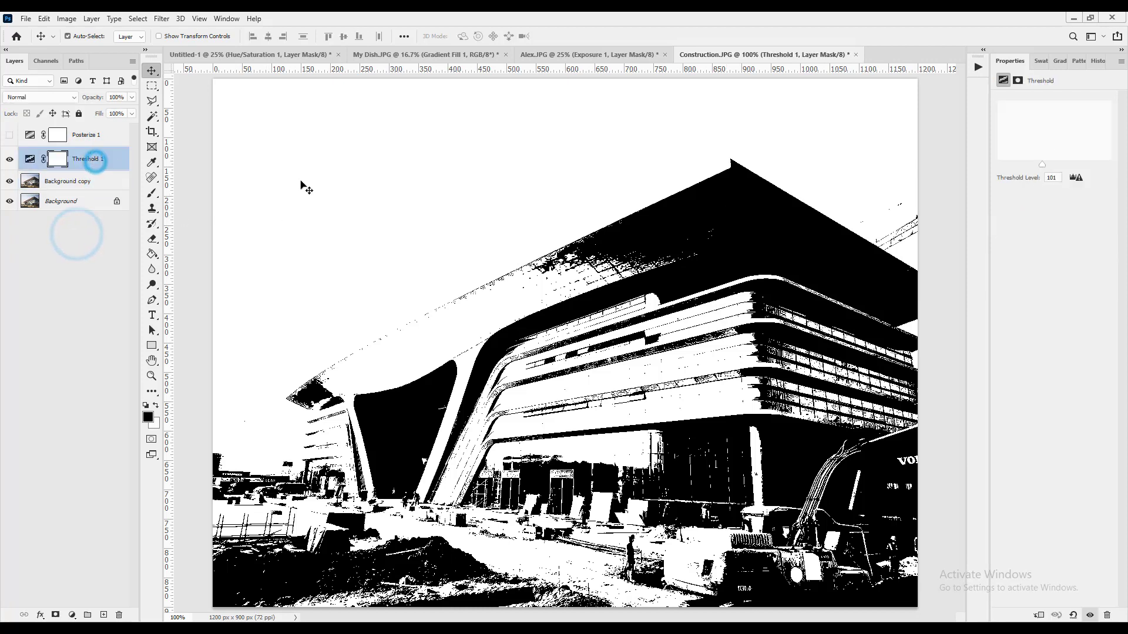
# - Set the threshold level to 102 and merge the Threshold 1 layer with the Background copy
pyautogui.moveTo(1043, 164); pyautogui.dragTo(1044, 168)
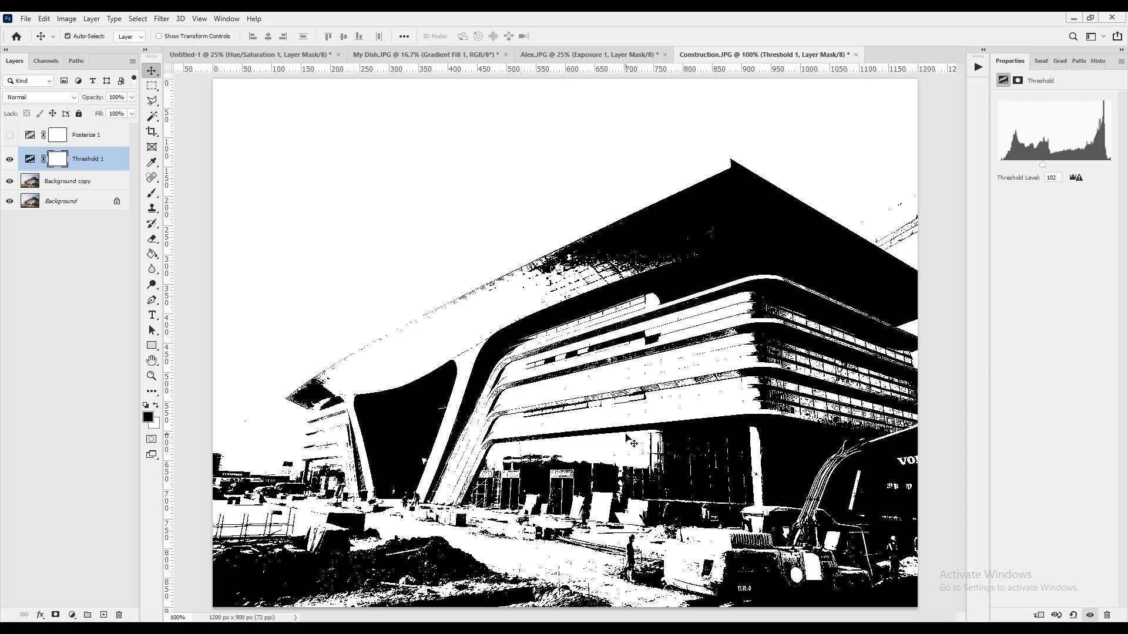
pyautogui.keyDown('shift'); pyautogui.click(60, 183); pyautogui.keyUp('shift')
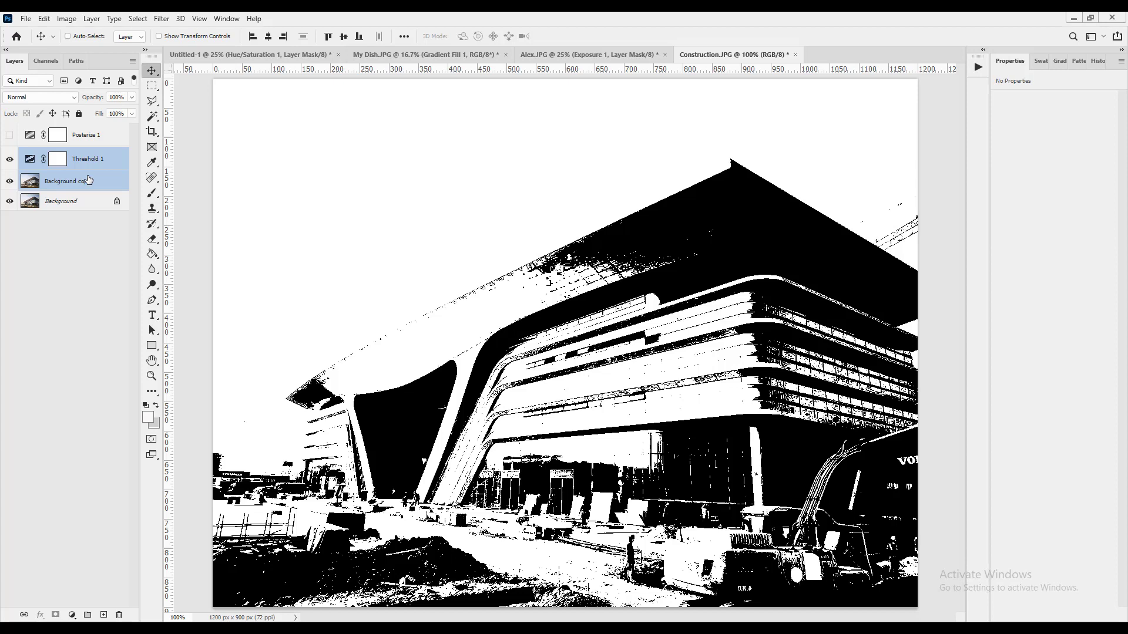
pyautogui.hotkey('ctrl', 'e')
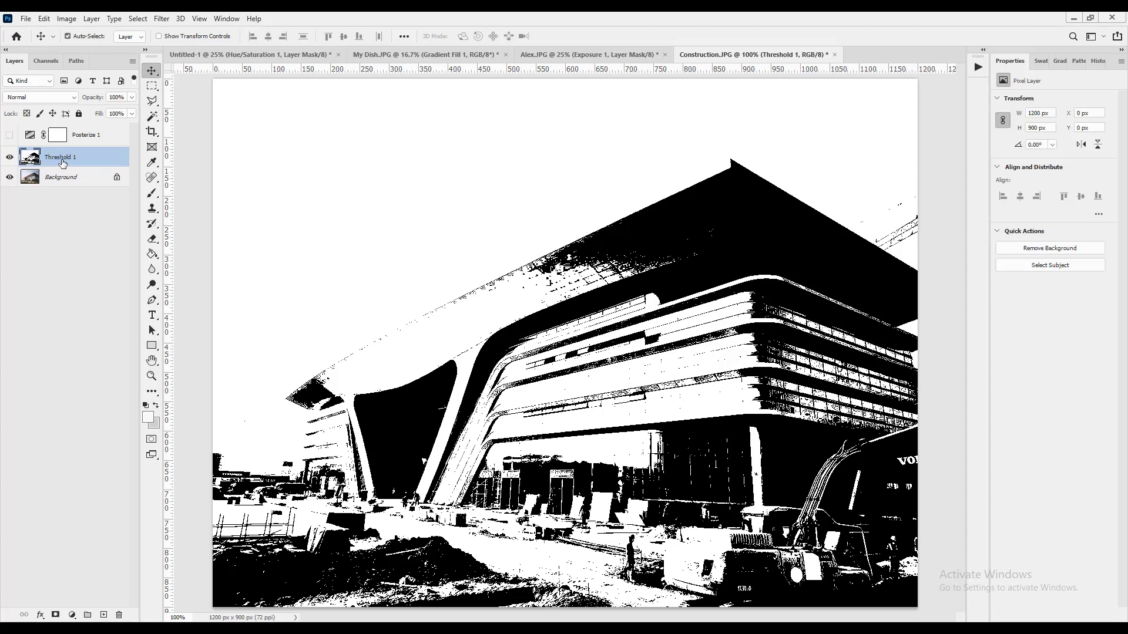
# - Select the black areas of the merged Threshold 1 layer with Color Range by sampling the black of the roof
pyautogui.click(143, 19)
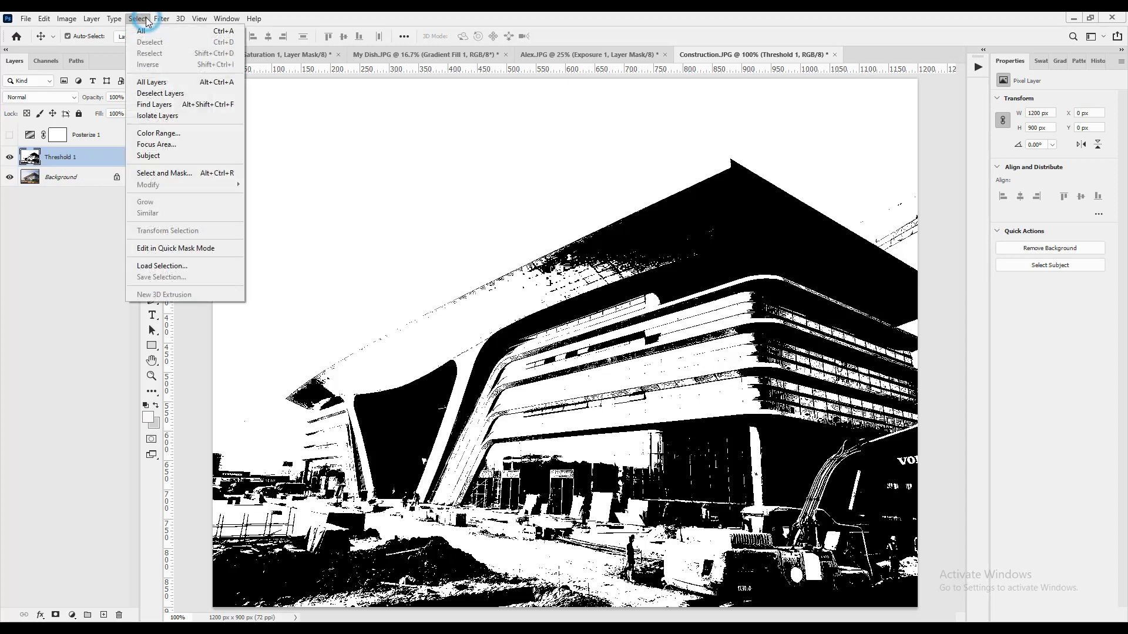
pyautogui.click(182, 133)
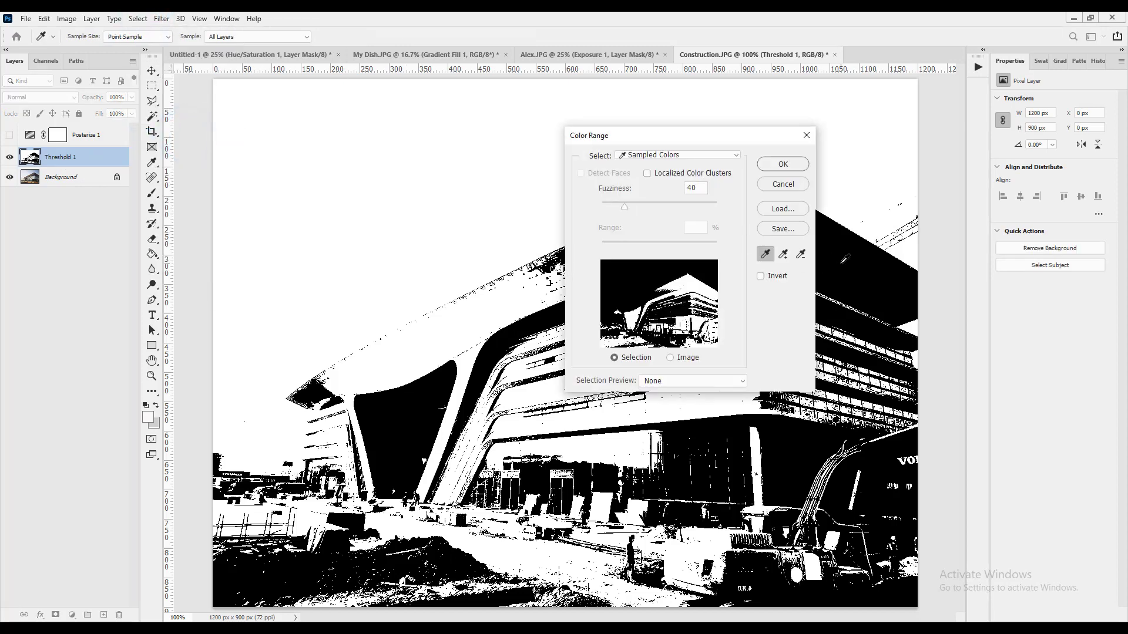
pyautogui.click(491, 308)
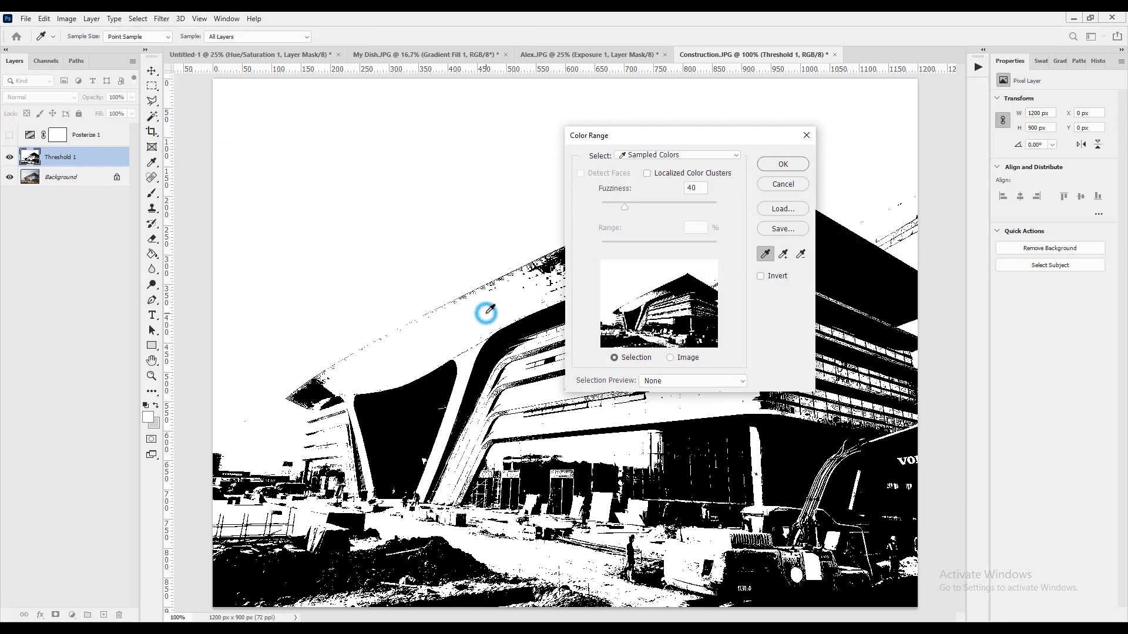
pyautogui.click(884, 273)
pyautogui.click(779, 167)
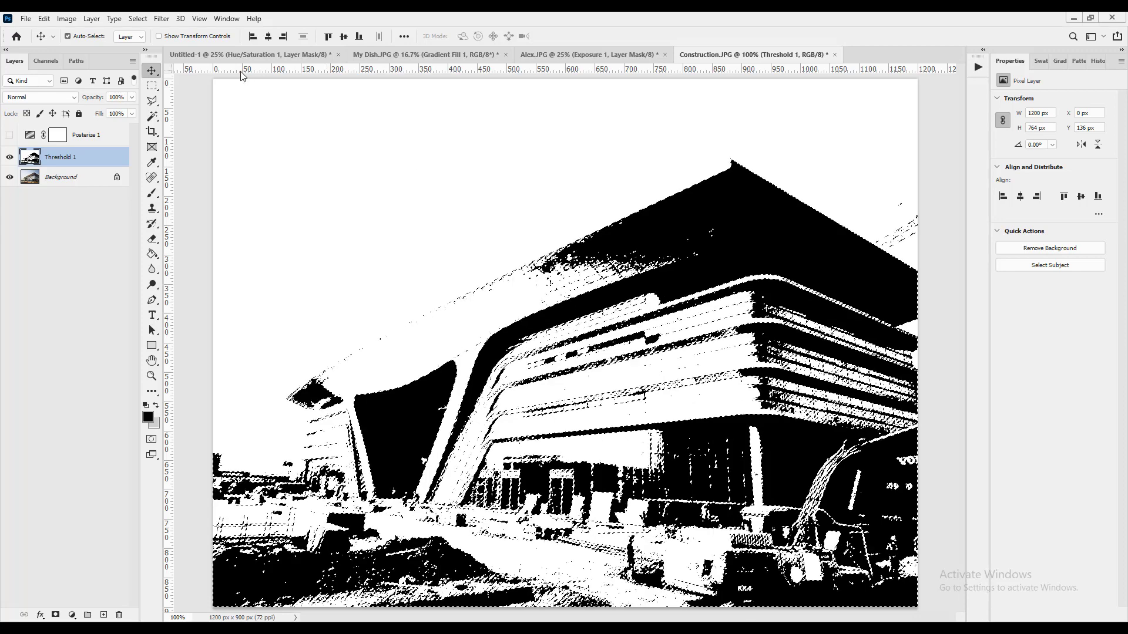
# - Define a brush preset named Construction from the selected black areas
pyautogui.click(77, 23)
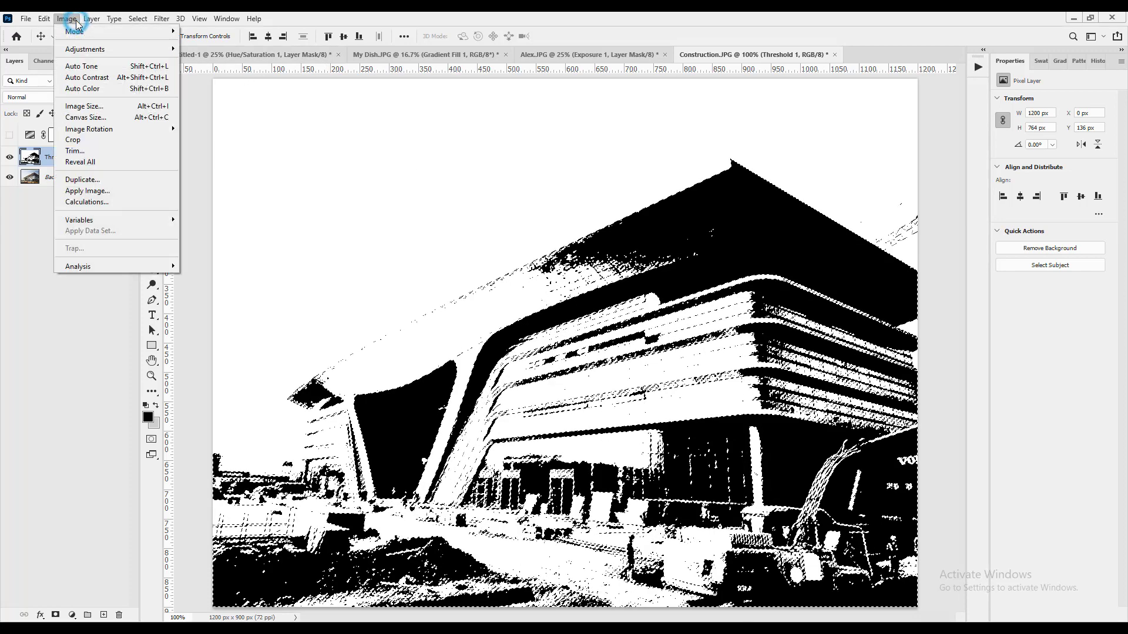
pyautogui.moveTo(44, 19)
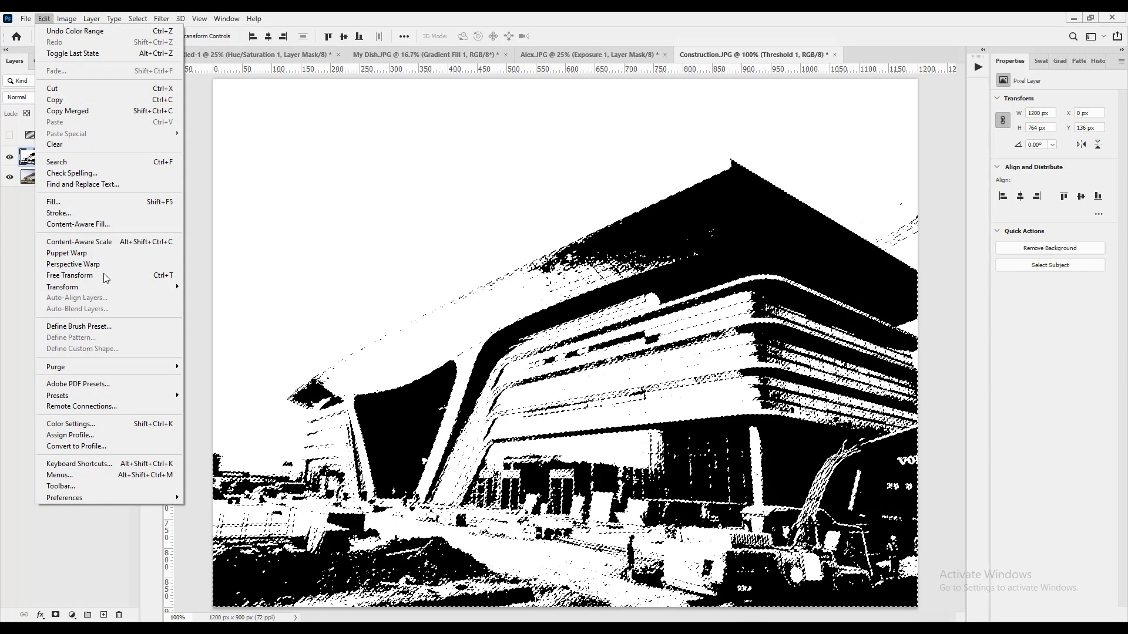
pyautogui.click(124, 327)
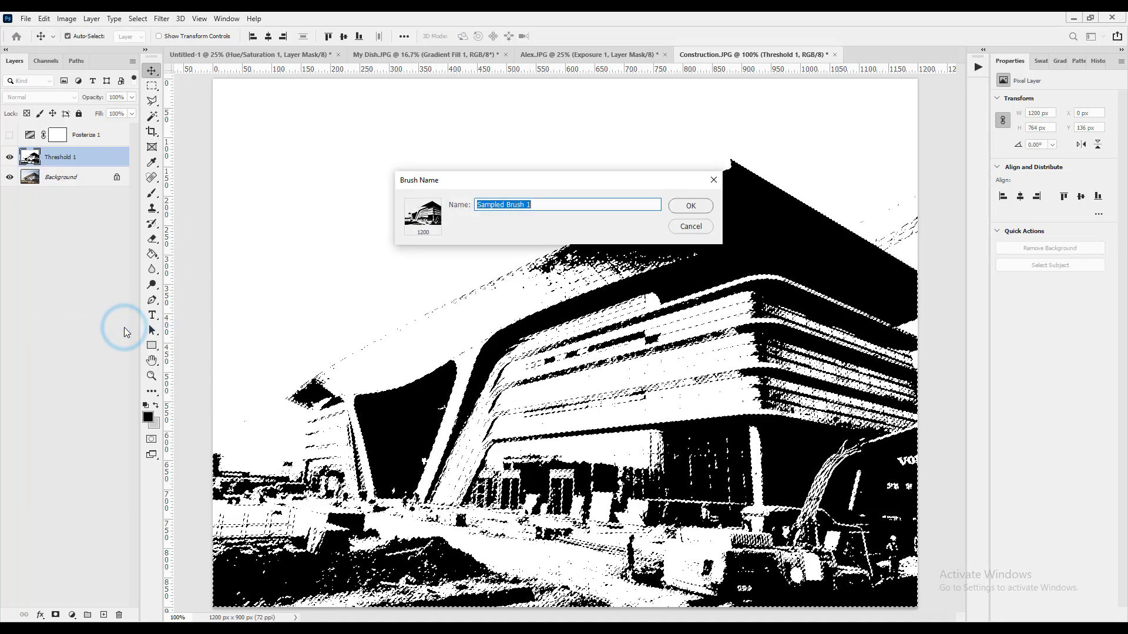
pyautogui.write('Const')
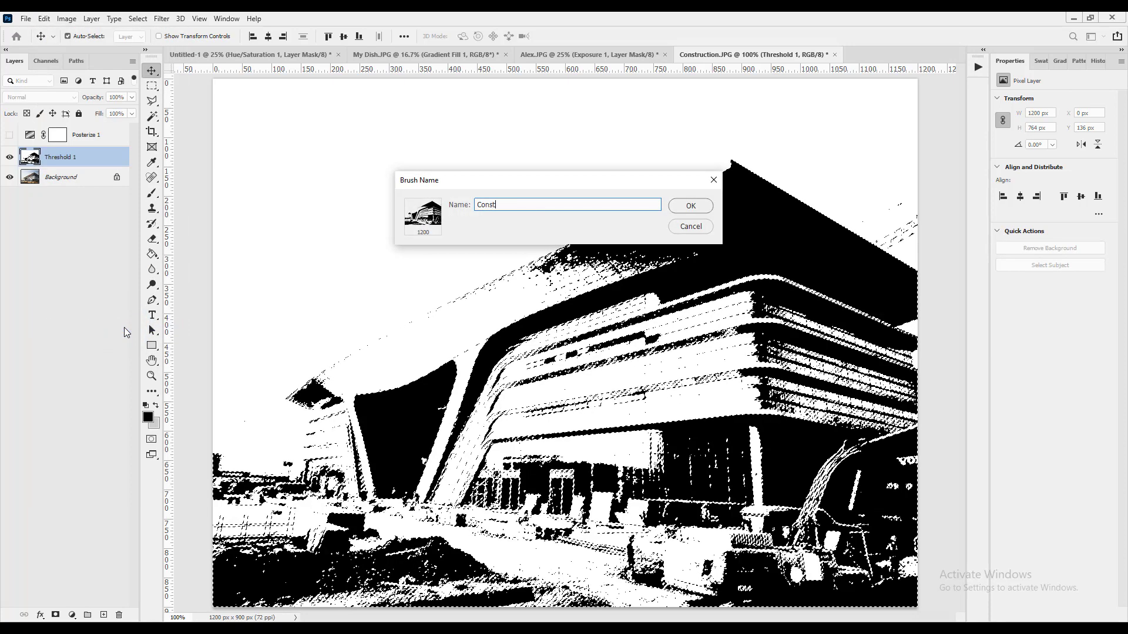
pyautogui.write('ruction')
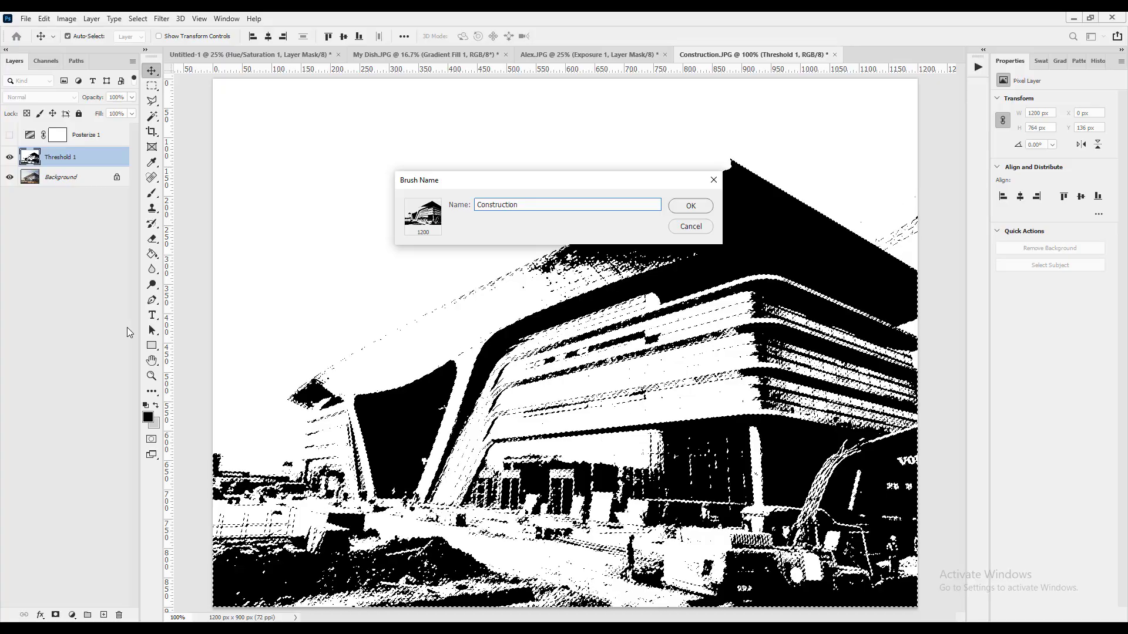
pyautogui.click(701, 213)
# - Preview the Construction brush tip over the photo, return to the Move tool and clear the selection
pyautogui.press('b')
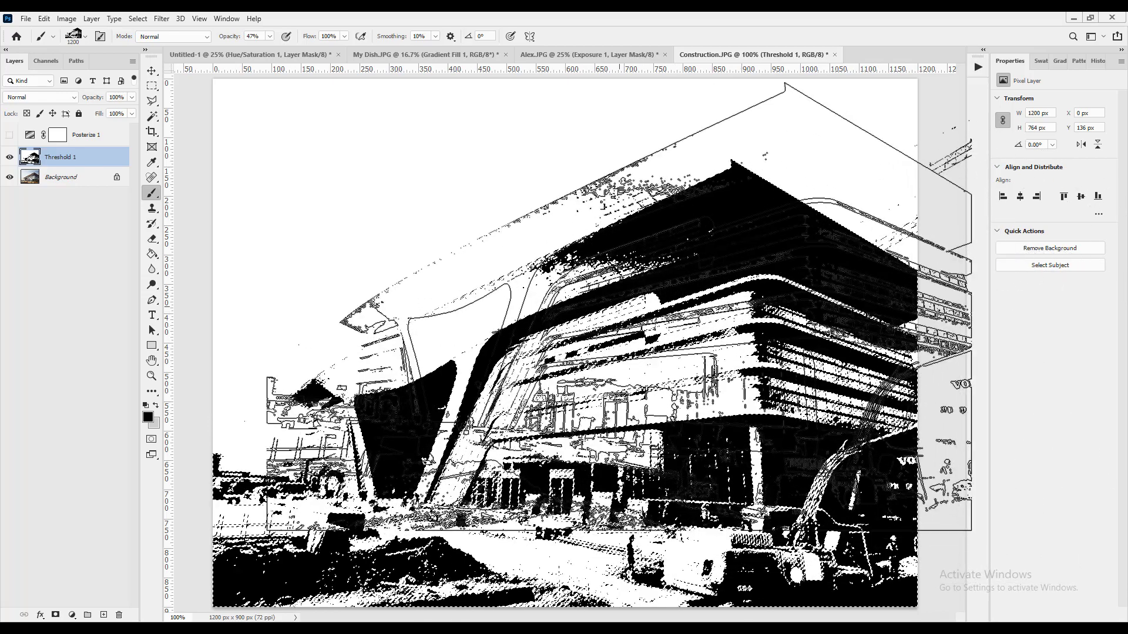
pyautogui.press('v')
pyautogui.hotkey('ctrl', 'd')
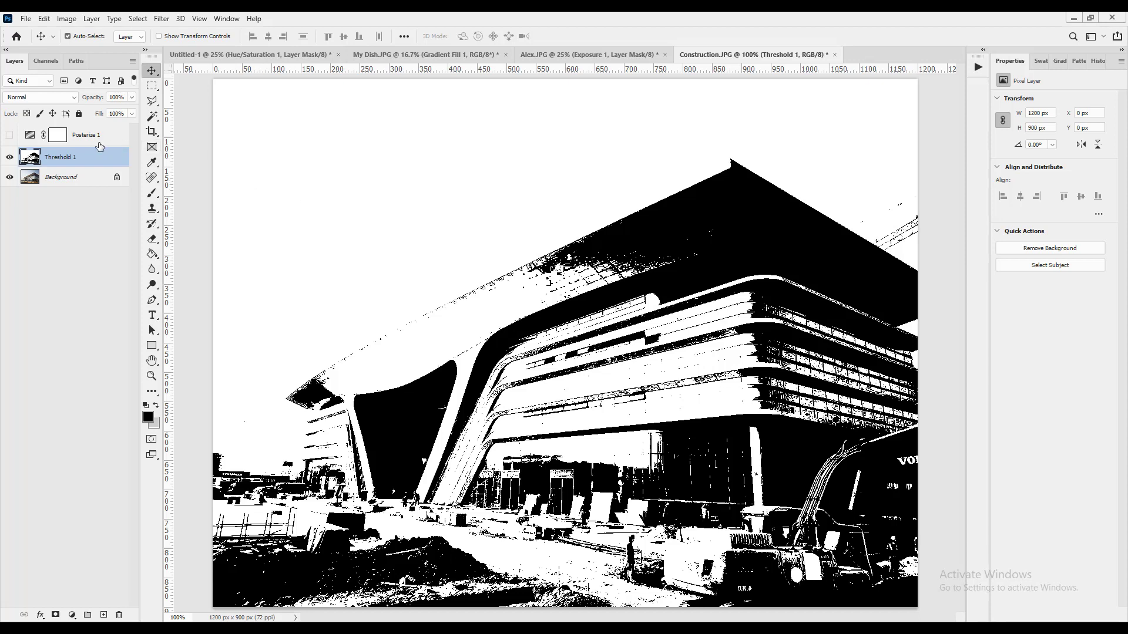
# - Move the merged Threshold 1 layer above the Posterize 1 layer
pyautogui.click(98, 146)
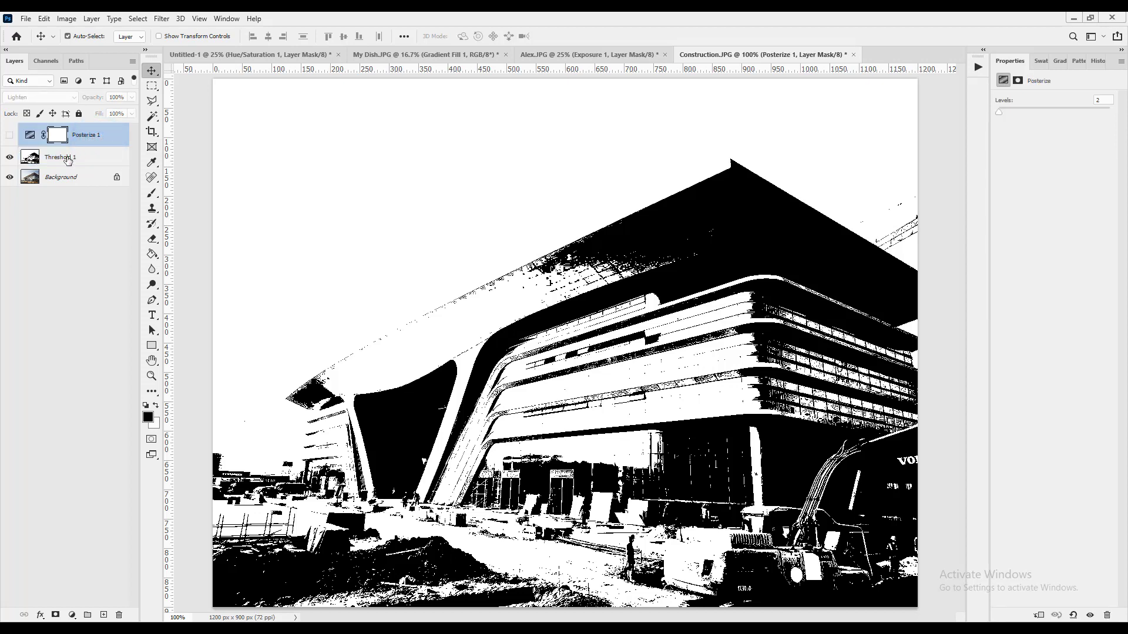
pyautogui.click(68, 178)
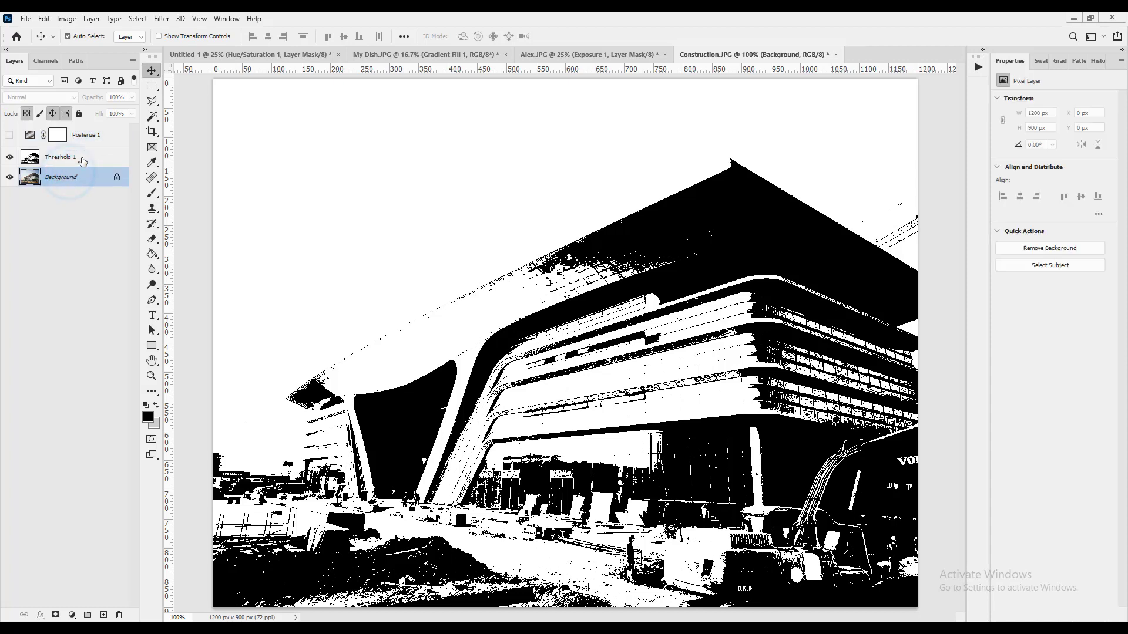
pyautogui.click(82, 159)
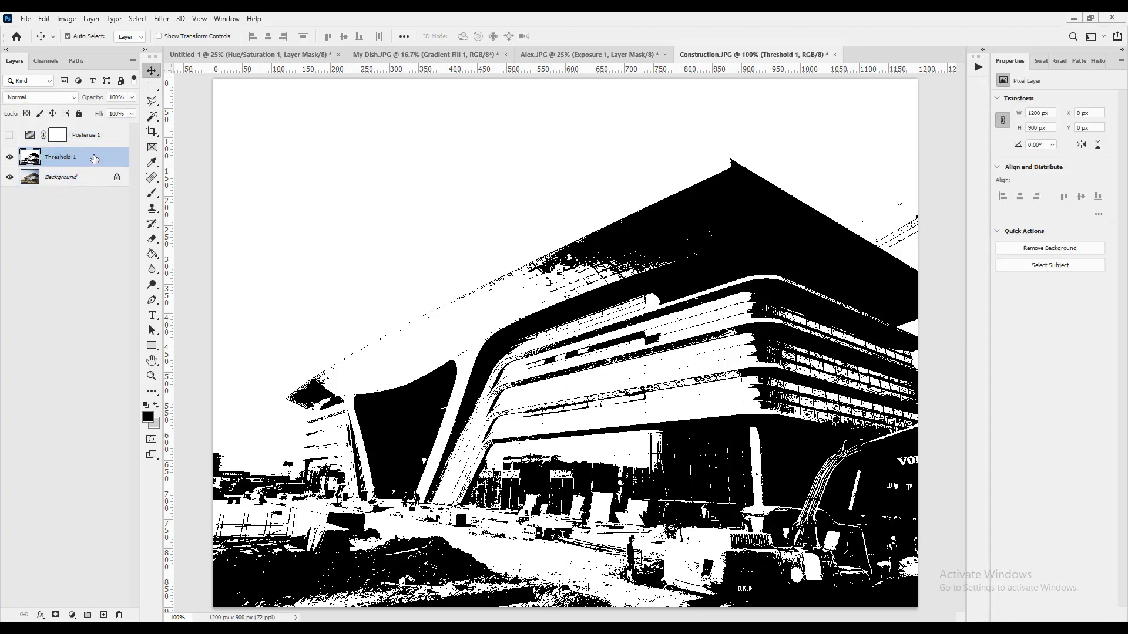
pyautogui.moveTo(96, 161); pyautogui.dragTo(94, 132)
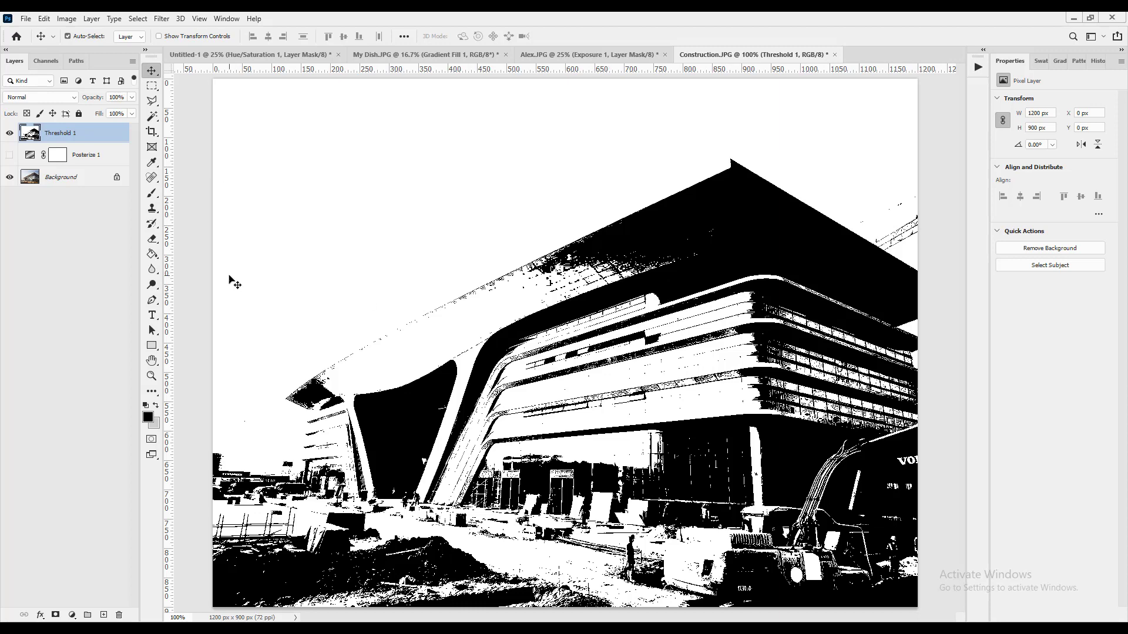
# - Undo the recent changes back through the layer reorder, merge, threshold adjustment and Background duplication
pyautogui.press('ctrl')
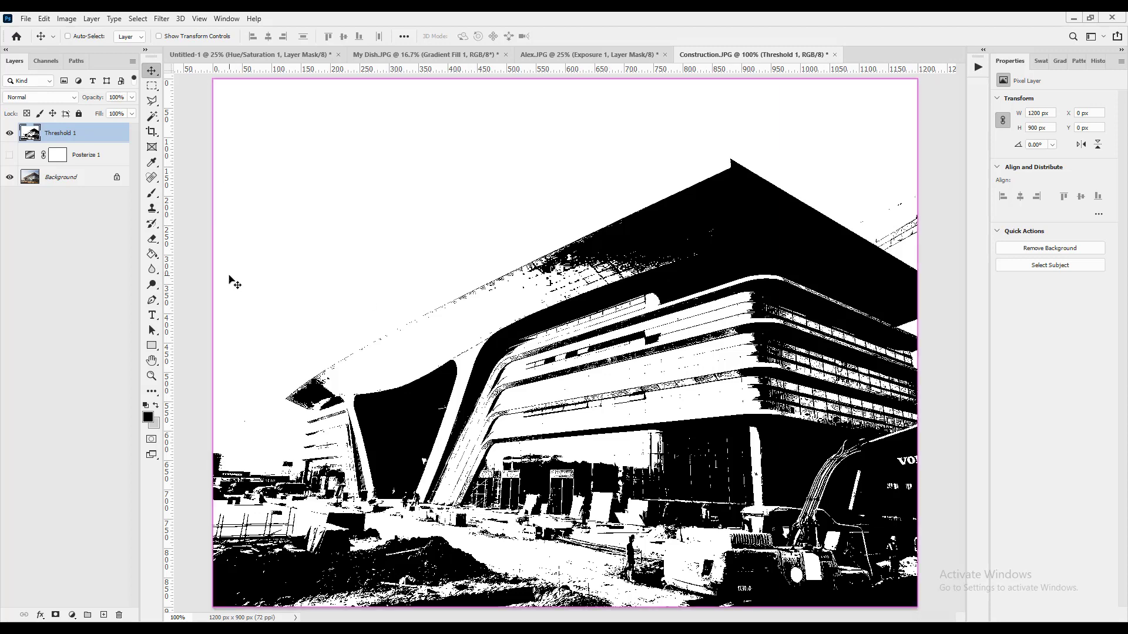
pyautogui.hotkey('ctrl', 'z')
pyautogui.hotkey('ctrl', 'z')
pyautogui.hotkey('ctrl', 'z')
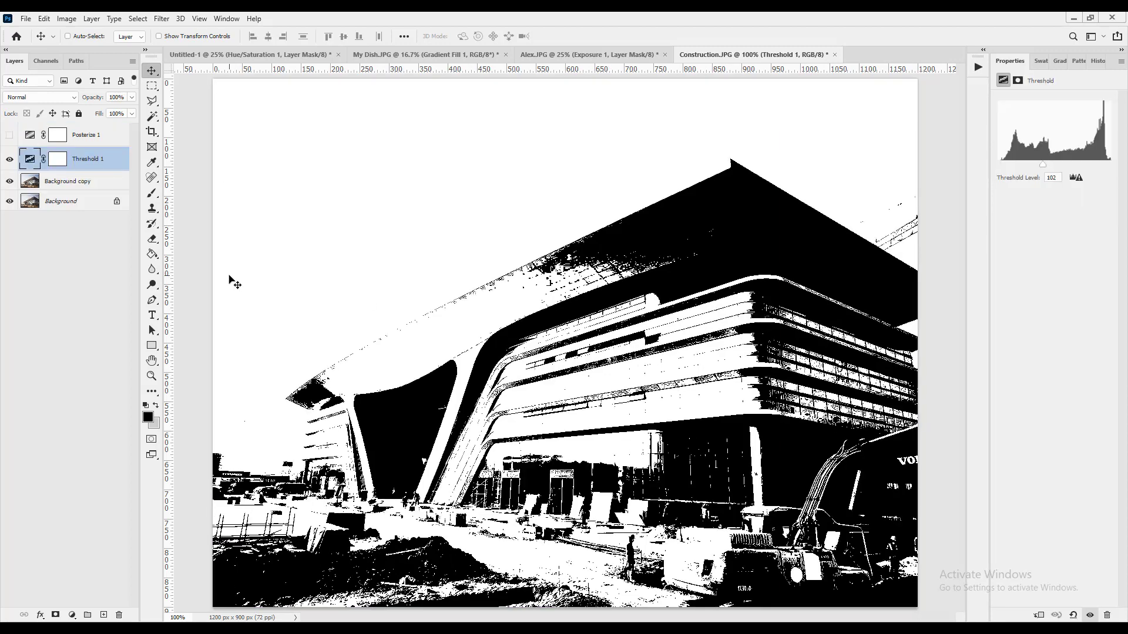
pyautogui.hotkey('ctrl', 'z')
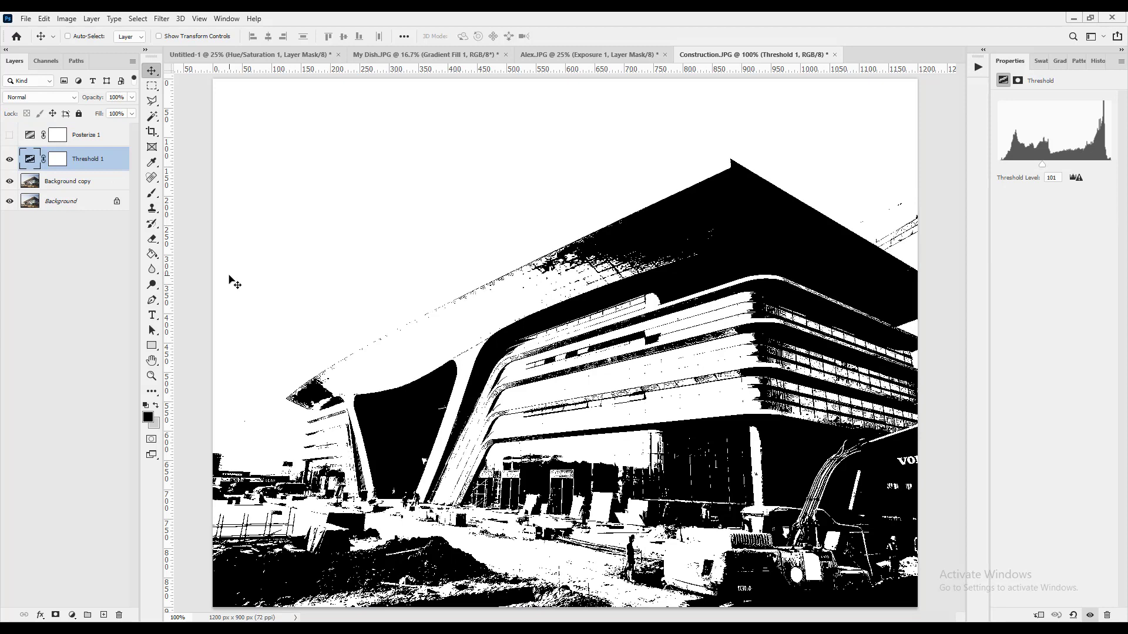
pyautogui.hotkey('ctrl', 'z')
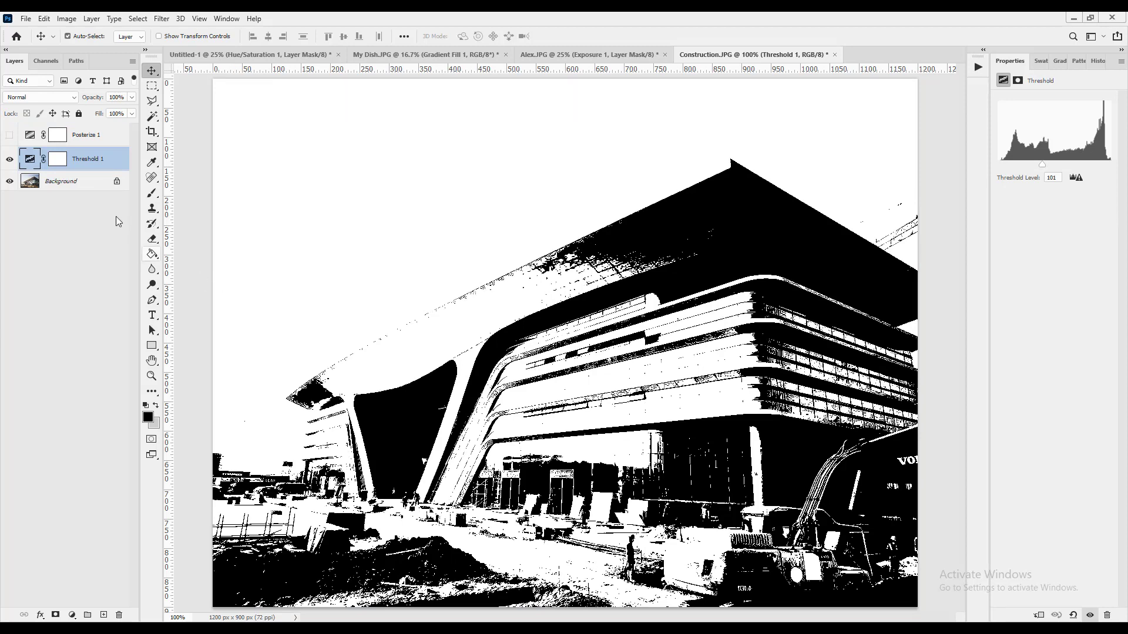
# - Add a Solid Color fill layer above the Threshold 1 layer in blue, color 072bdf
pyautogui.click(72, 615)
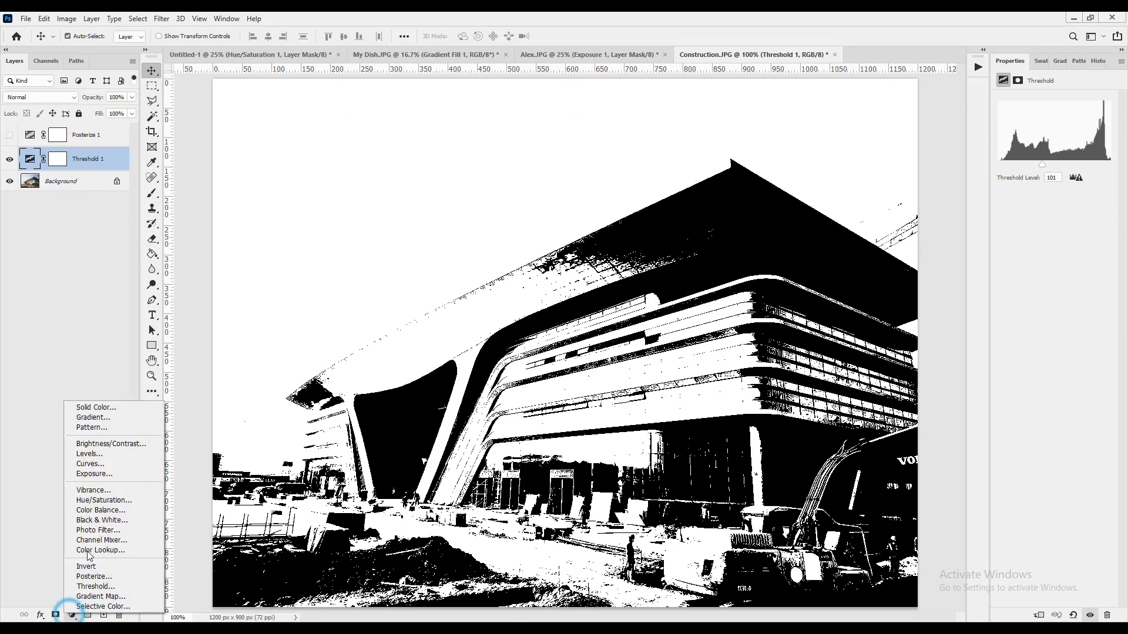
pyautogui.click(123, 407)
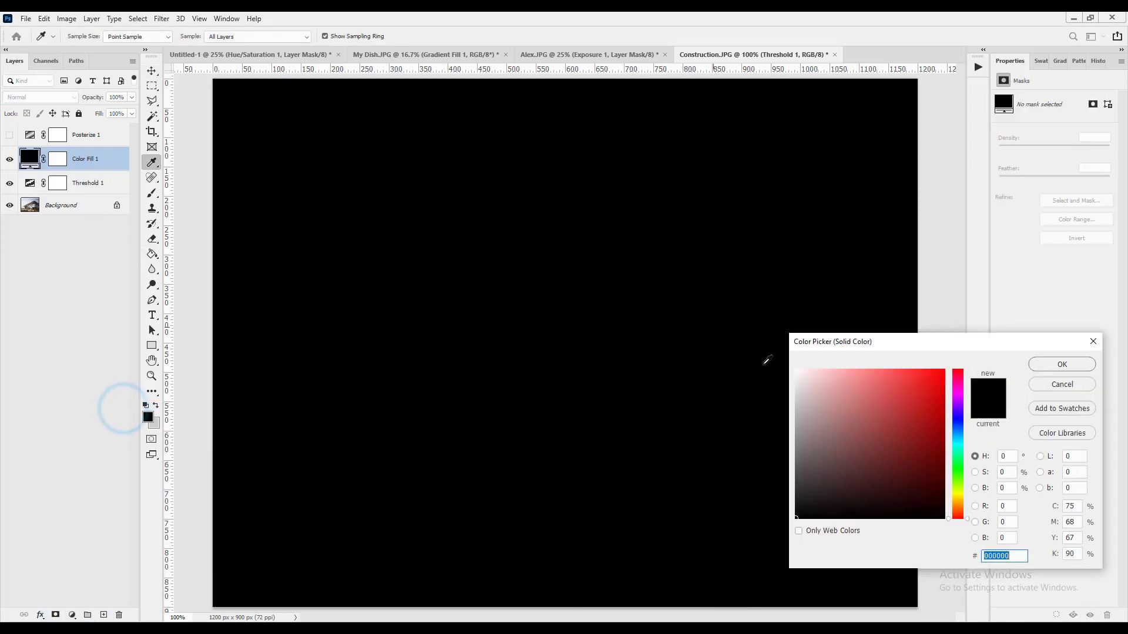
pyautogui.click(957, 441)
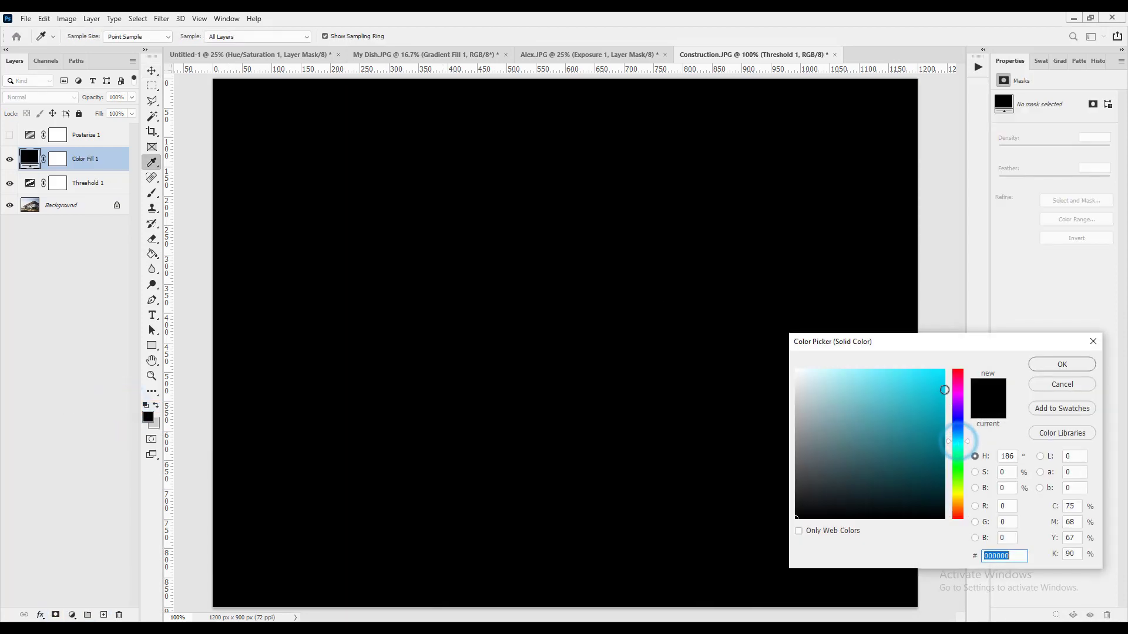
pyautogui.click(939, 391)
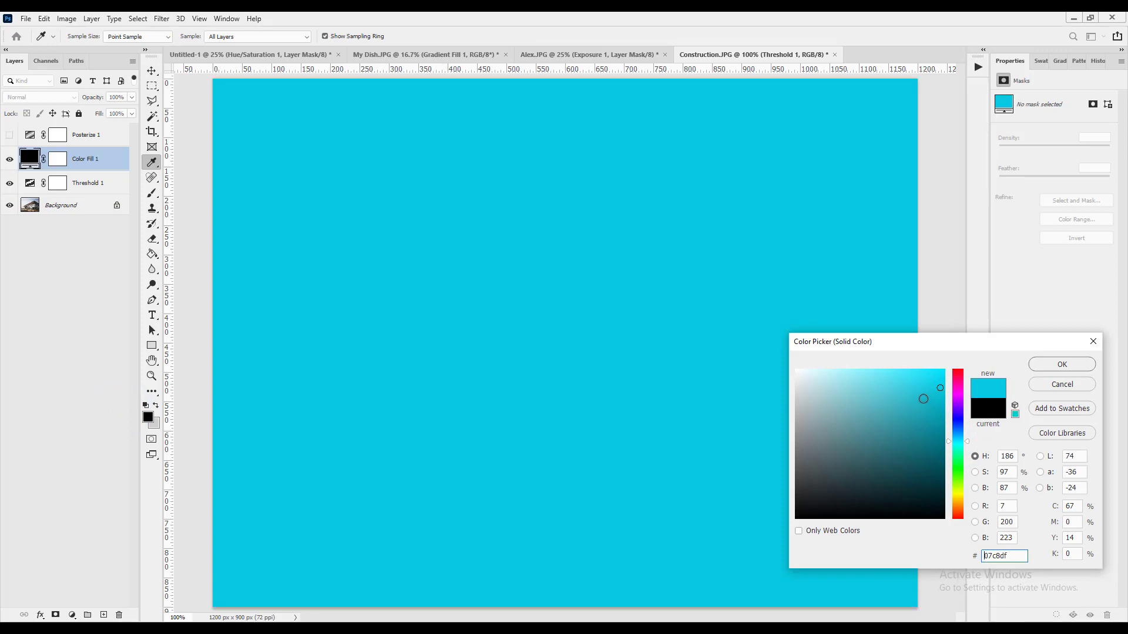
pyautogui.click(961, 423)
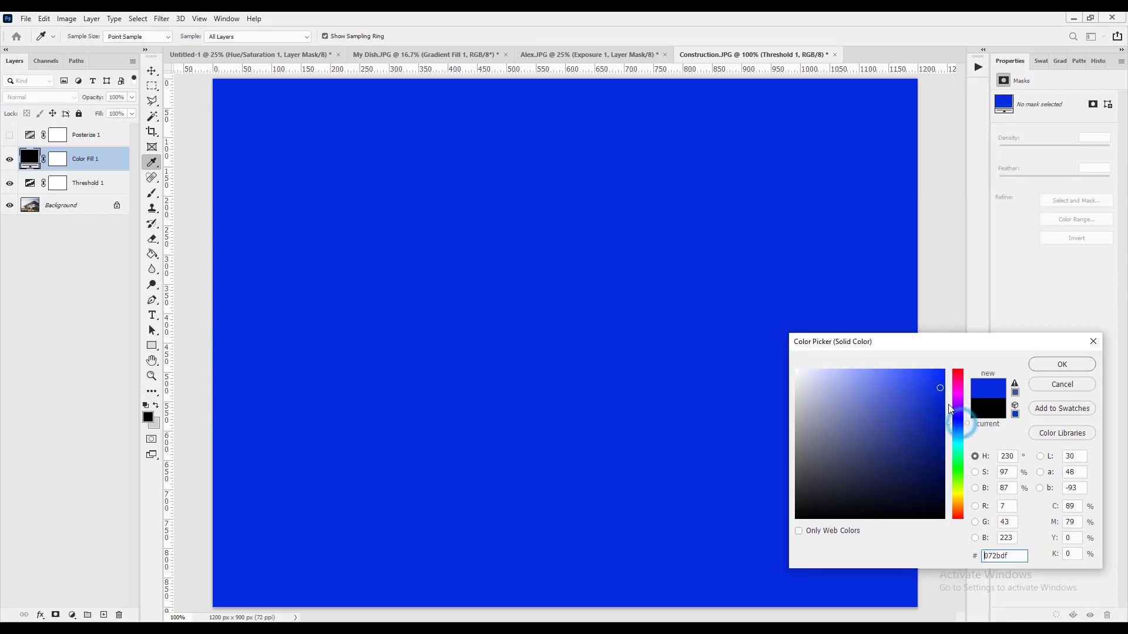
pyautogui.click(1034, 364)
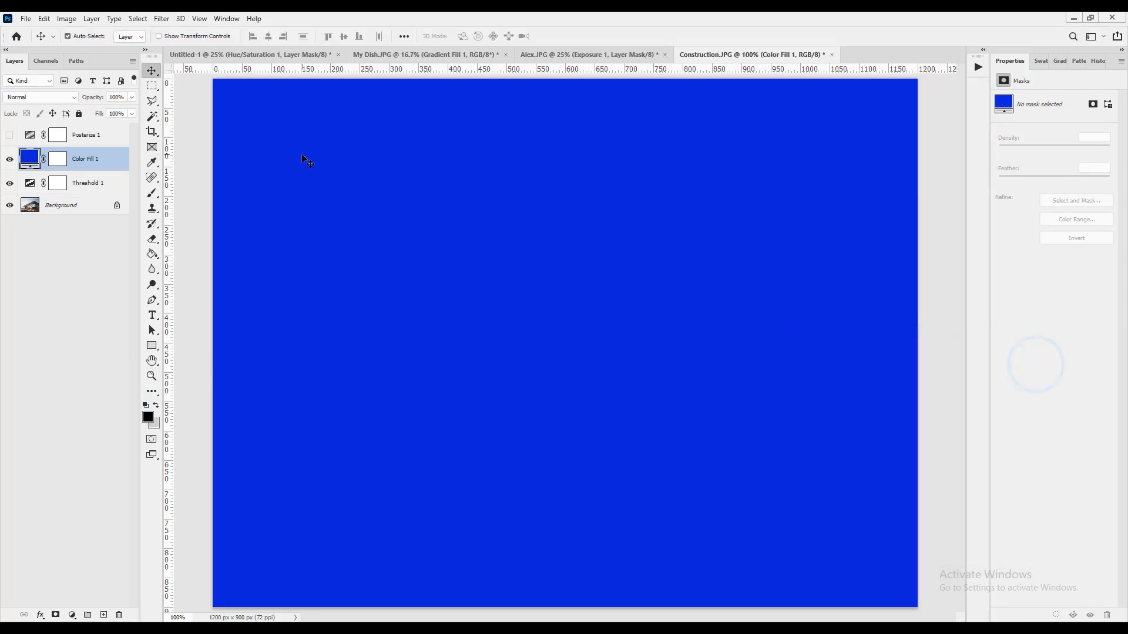
# - Set the Color Fill 1 layer's blend mode to Difference and hide that layer after checking the effect
pyautogui.click(70, 99)
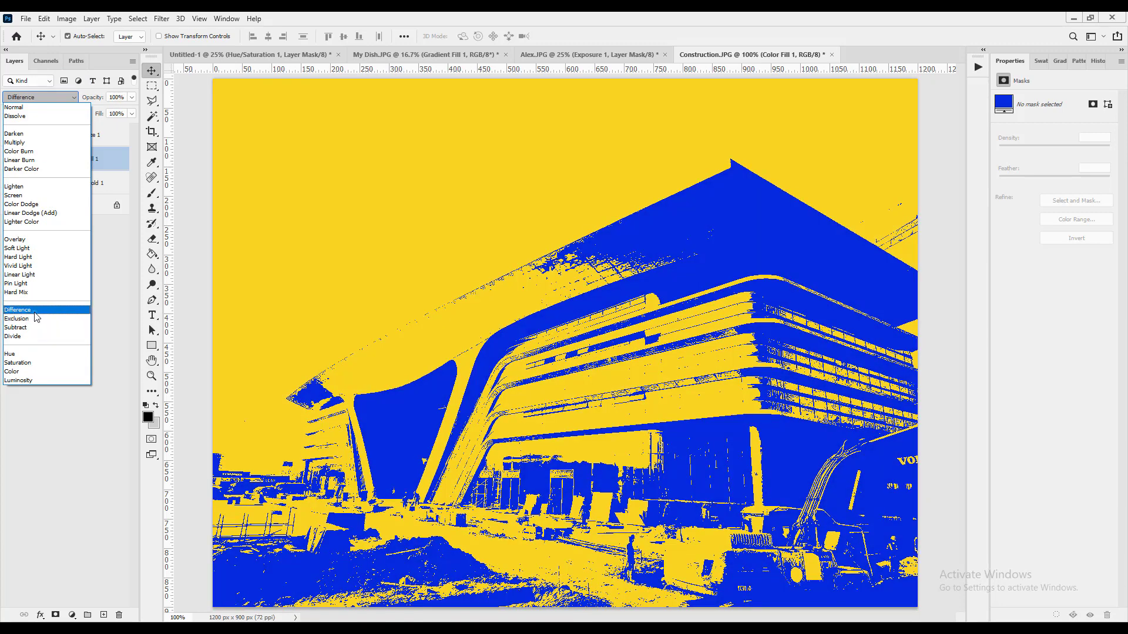
pyautogui.click(35, 312)
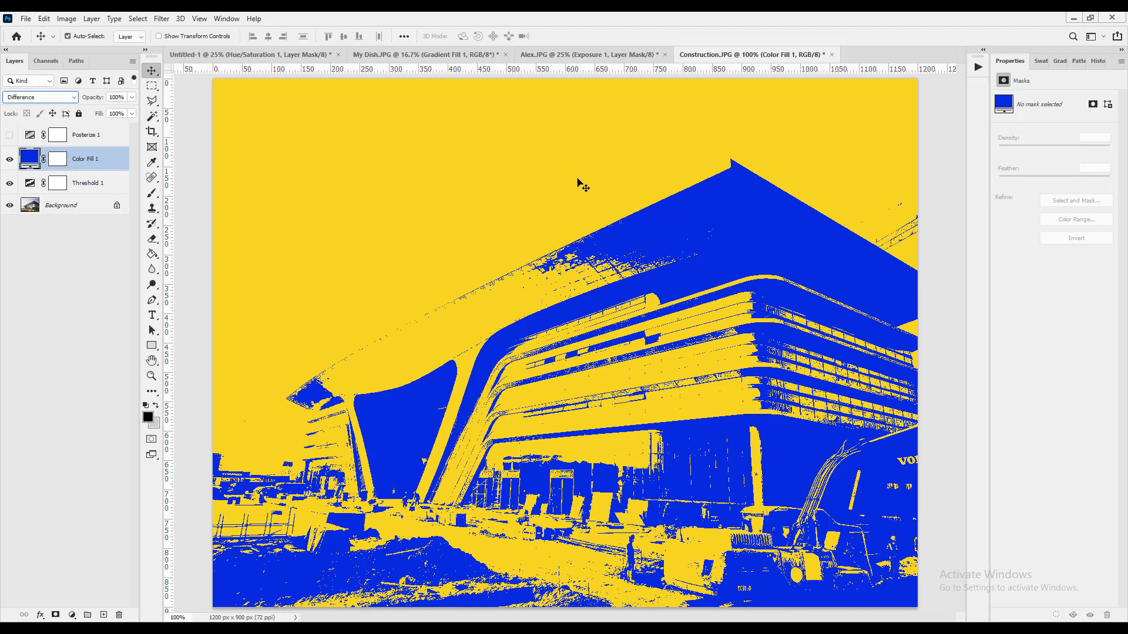
pyautogui.click(10, 159)
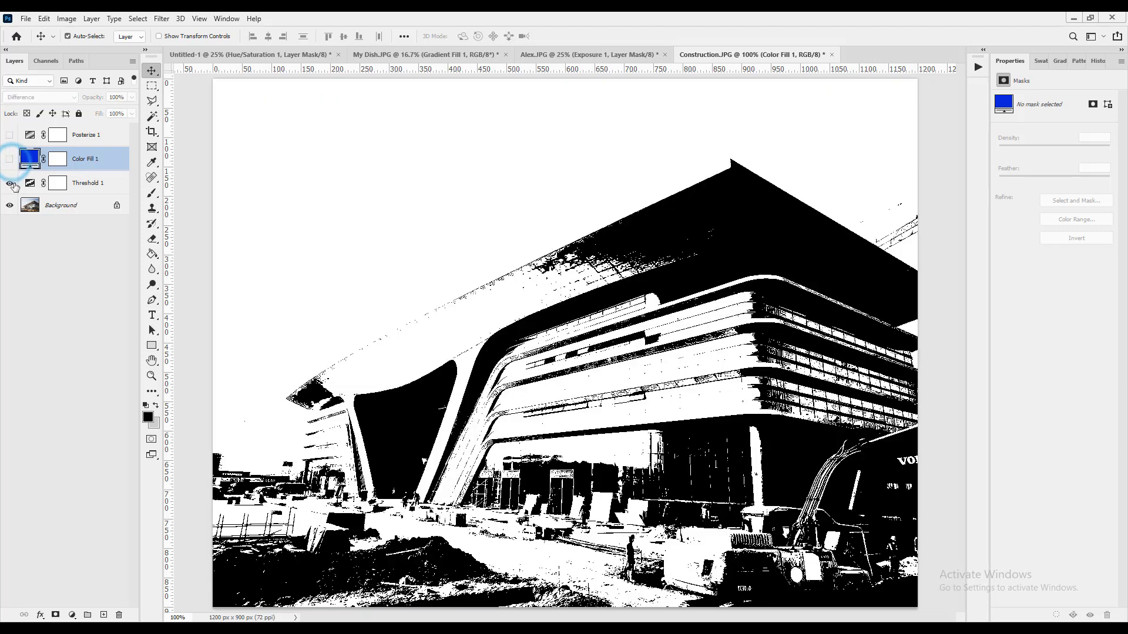
# - Add a Gradient Map adjustment layer above Posterize 1 and hide the Threshold 1 layer
pyautogui.click(84, 135)
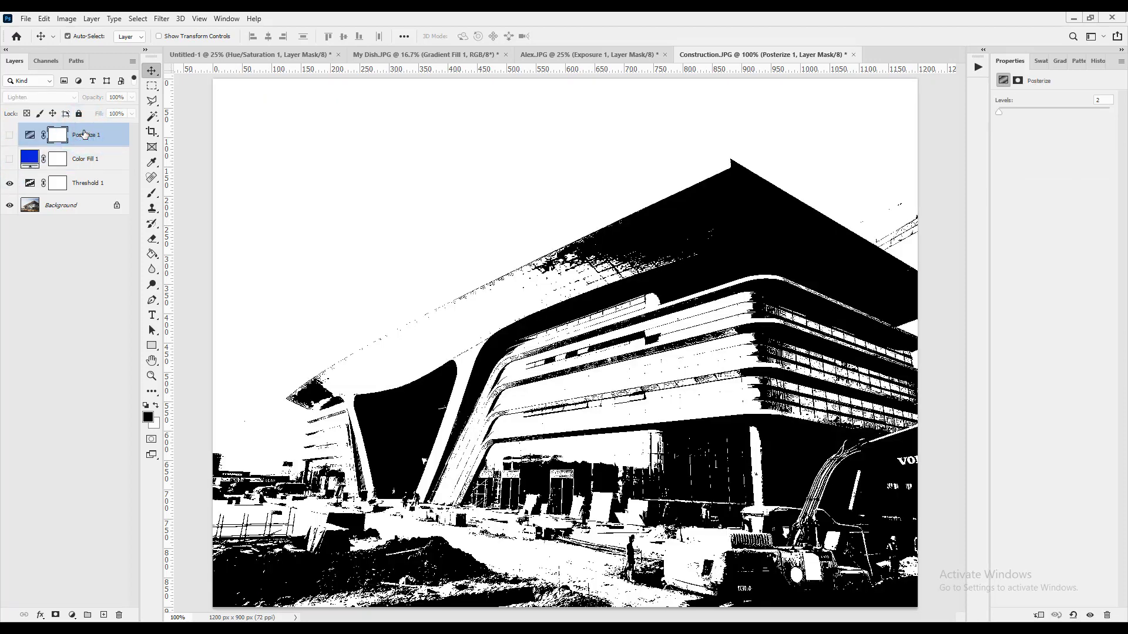
pyautogui.click(72, 615)
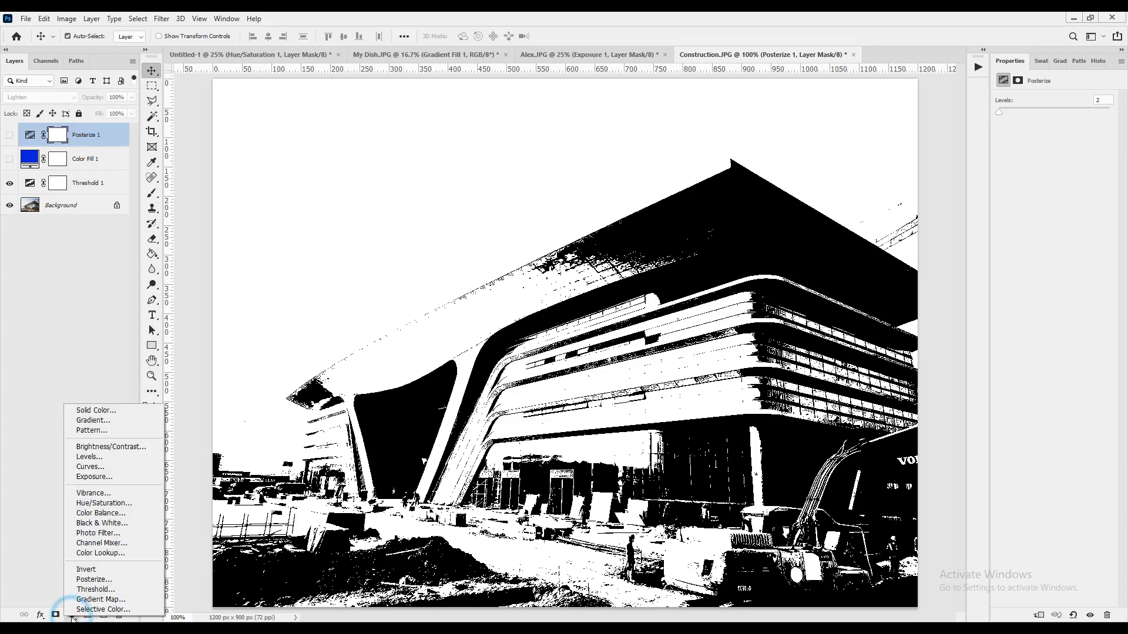
pyautogui.click(113, 599)
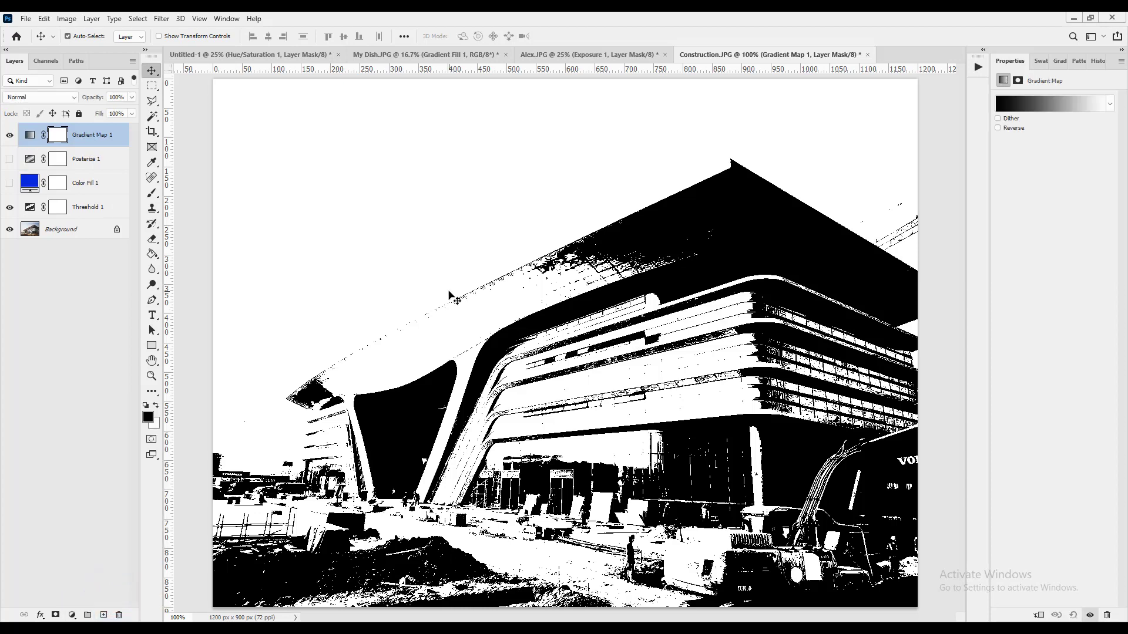
pyautogui.click(10, 210)
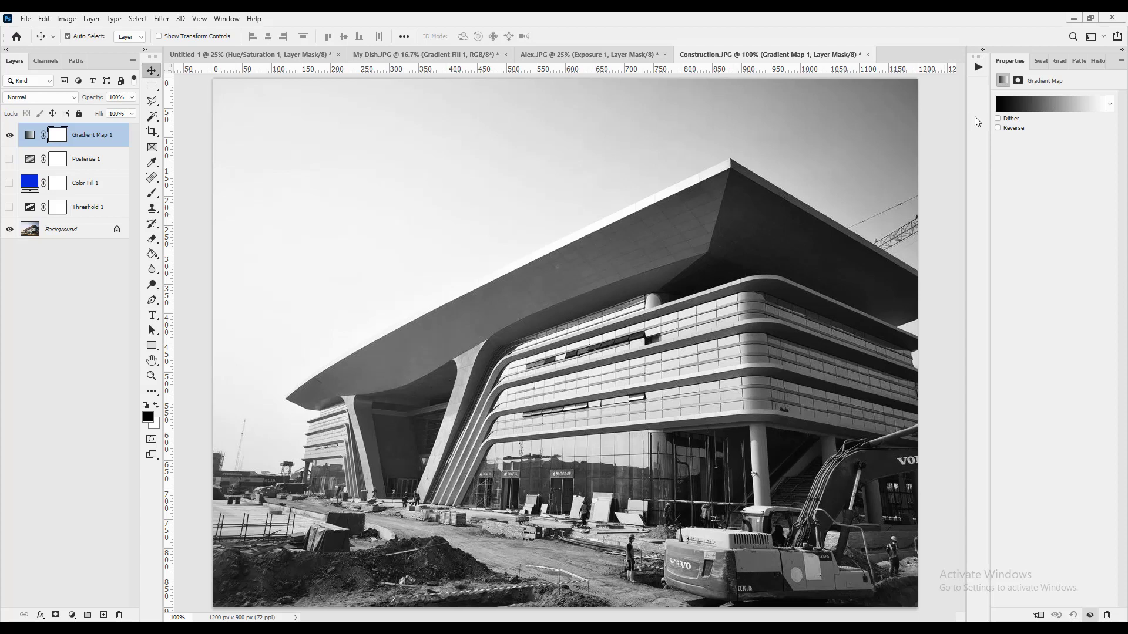
# - Compare several presets from the Purples group on the gradient map and apply Purple_03
pyautogui.click(1114, 104)
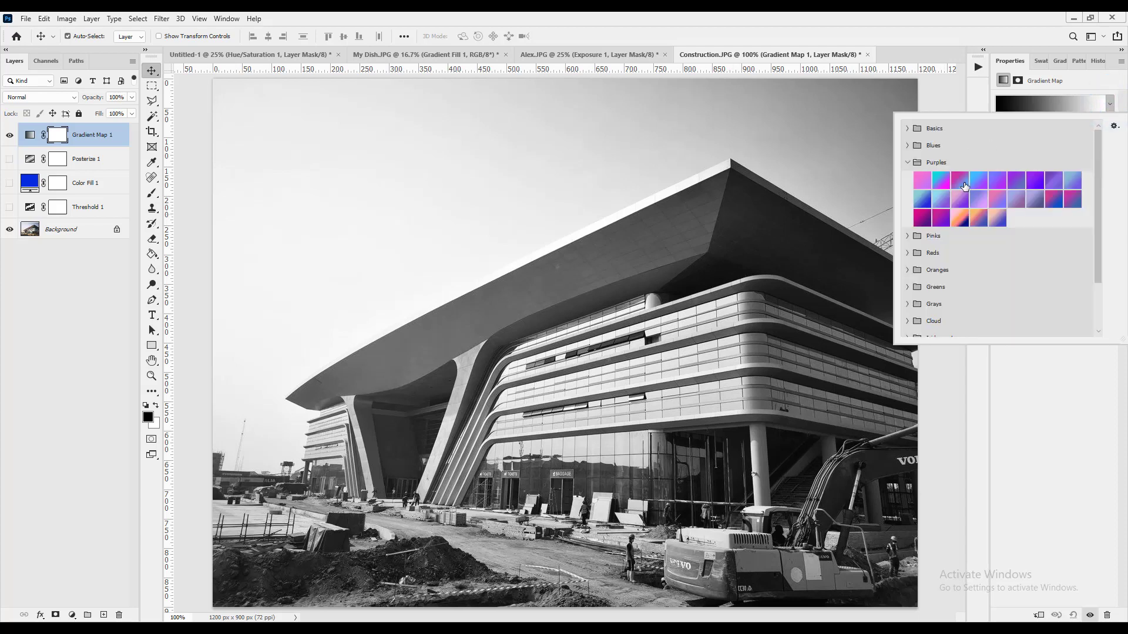
pyautogui.click(961, 181)
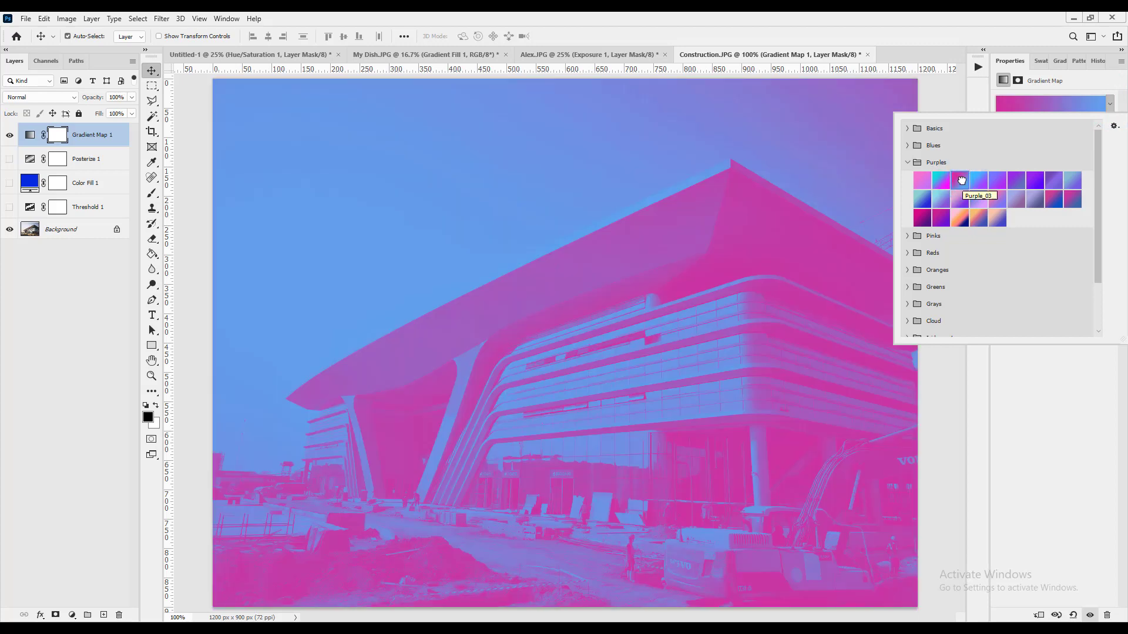
pyautogui.click(978, 180)
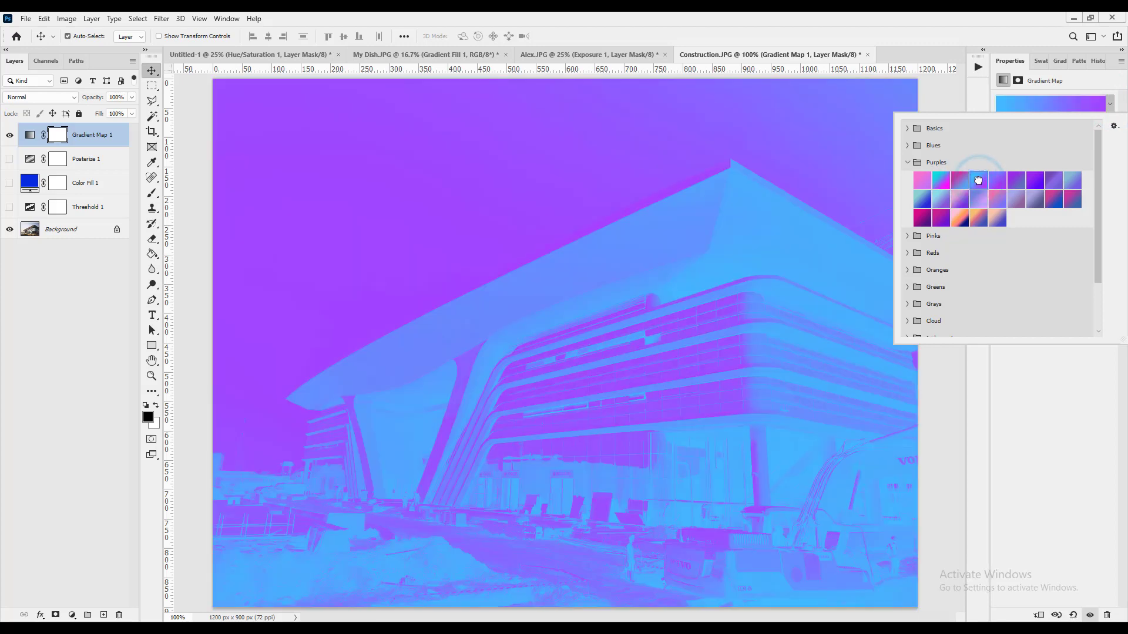
pyautogui.click(1002, 181)
pyautogui.click(922, 181)
pyautogui.click(943, 183)
pyautogui.click(960, 183)
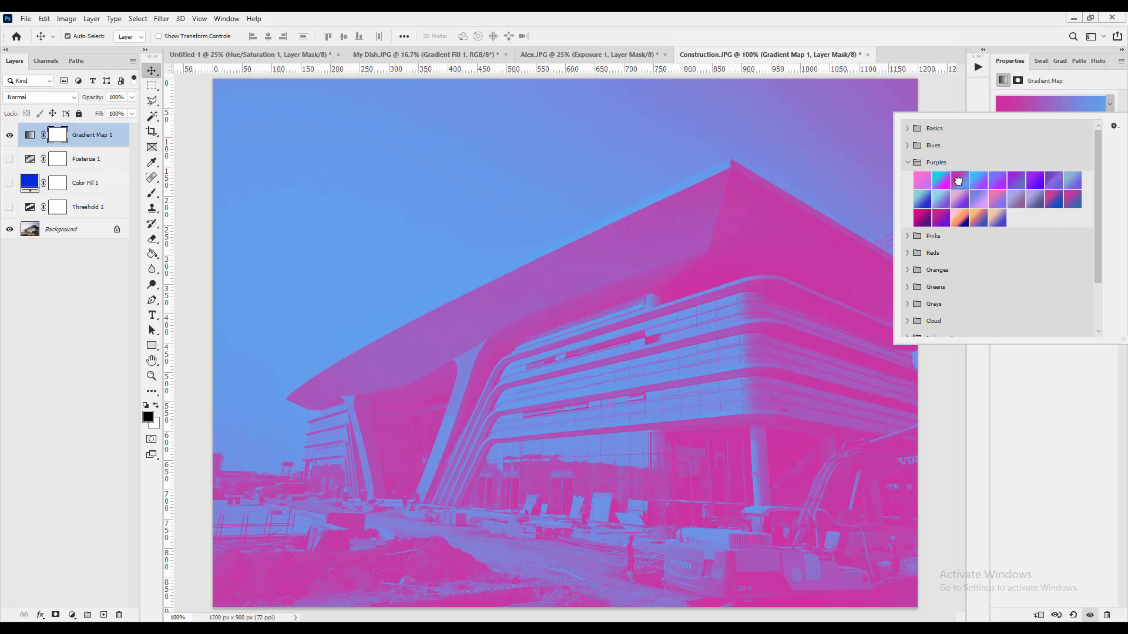
pyautogui.doubleClick(958, 182)
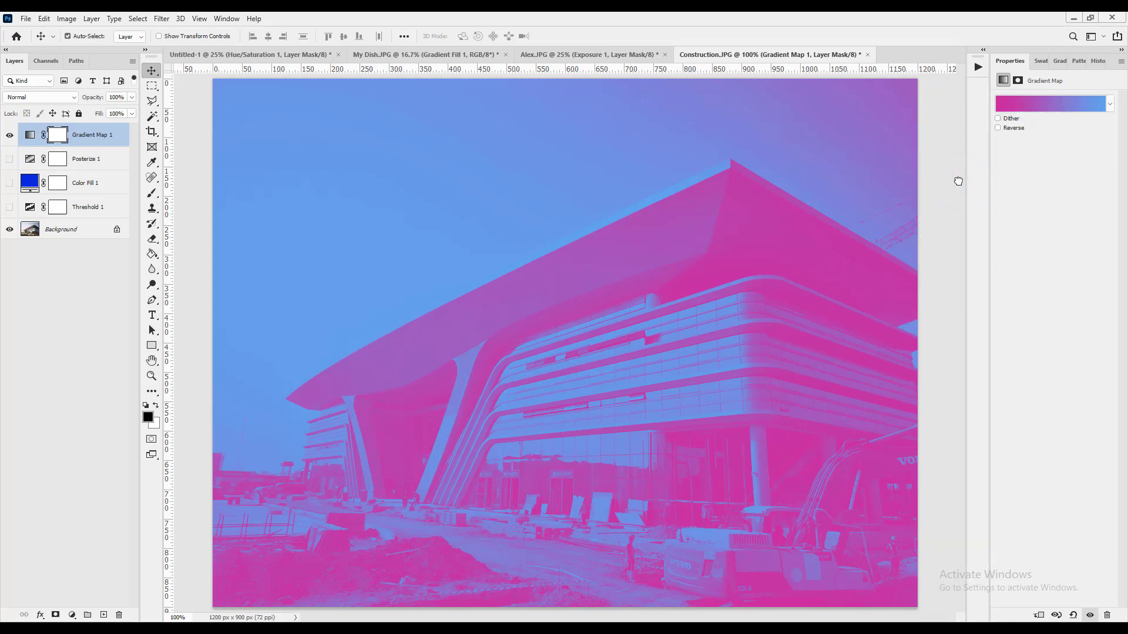
# - Try the gradient map's Dither and Reverse options, leave both off and clear the layer selection
pyautogui.click(999, 120)
pyautogui.click(999, 124)
pyautogui.click(998, 128)
pyautogui.click(998, 127)
pyautogui.click(998, 119)
pyautogui.click(571, 273)
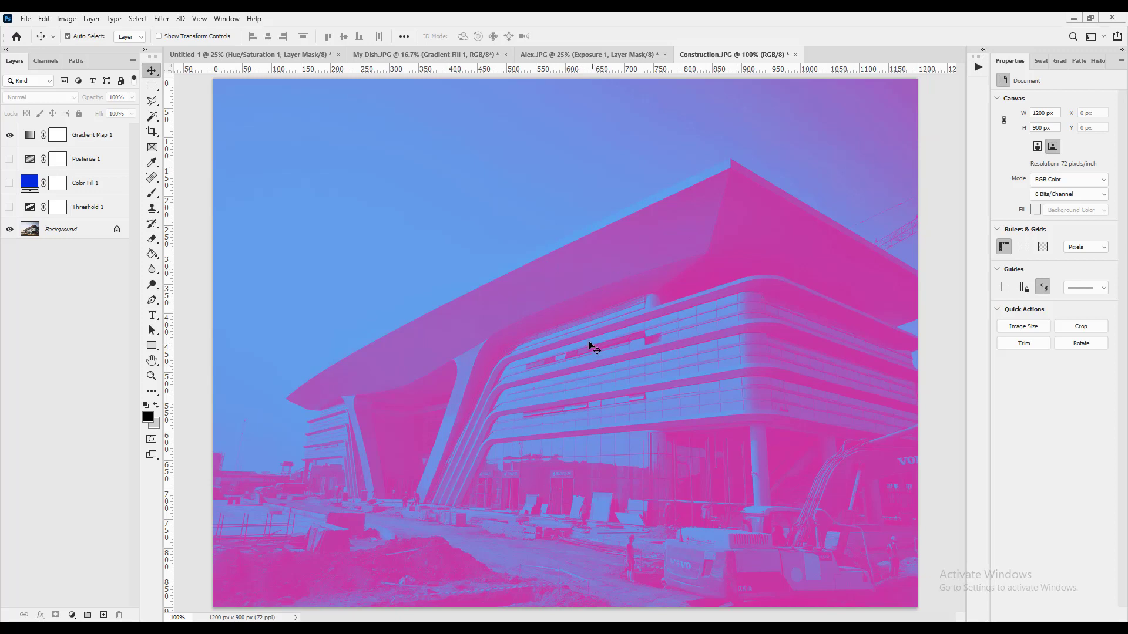
# - Try two Oranges presets on Gradient Map 1, reapply Purple_03, collapse the preset groups and deselect the layer
pyautogui.click(92, 141)
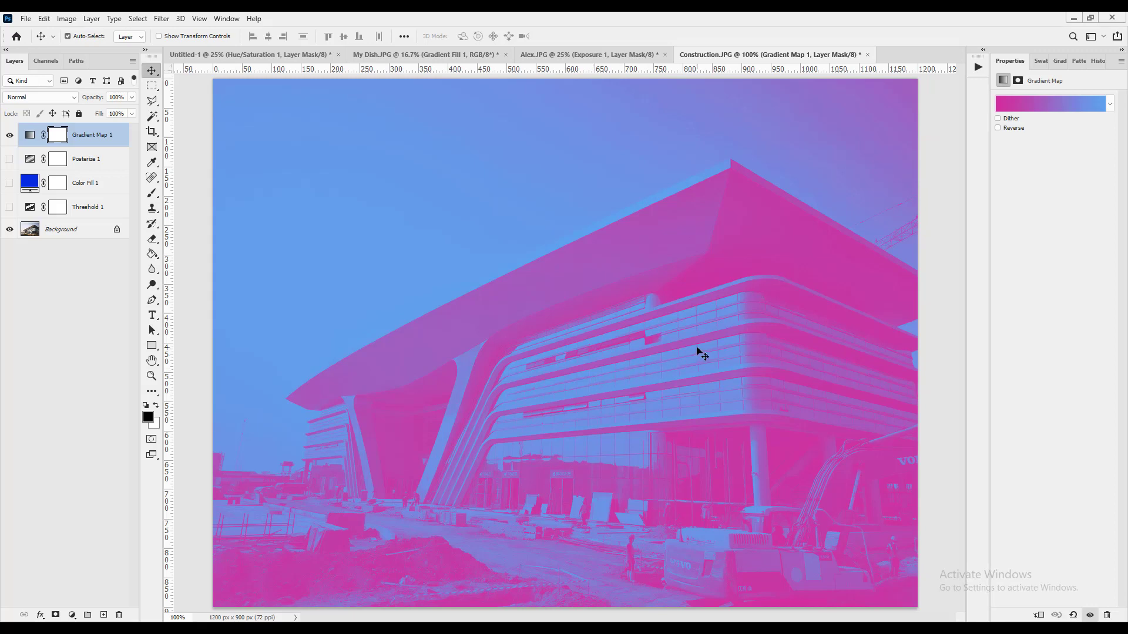
pyautogui.click(1109, 104)
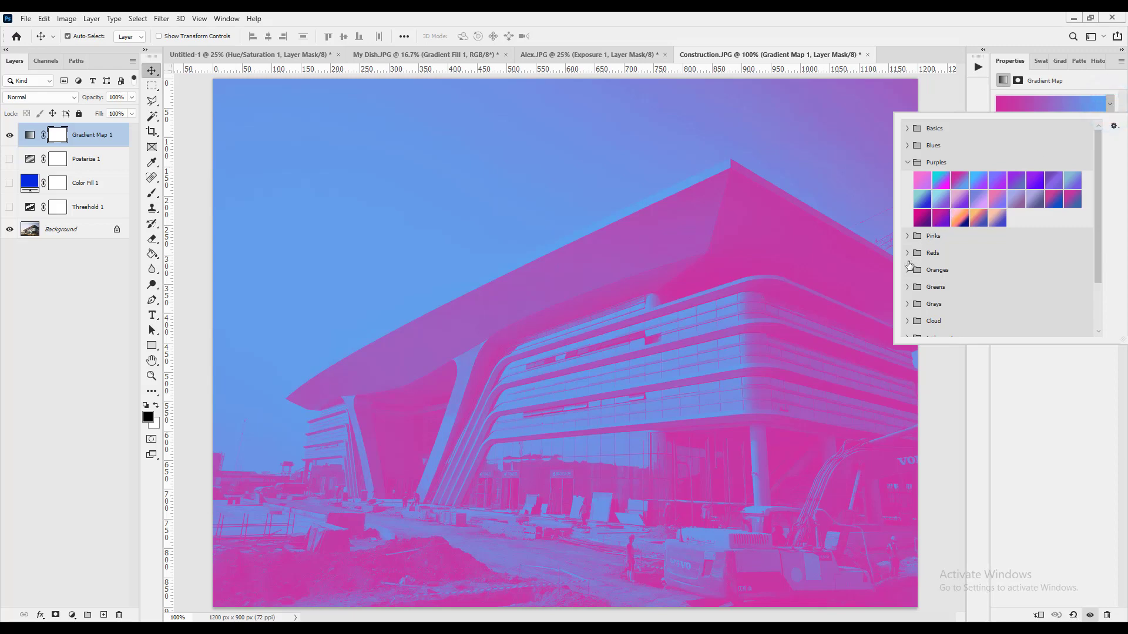
pyautogui.click(908, 269)
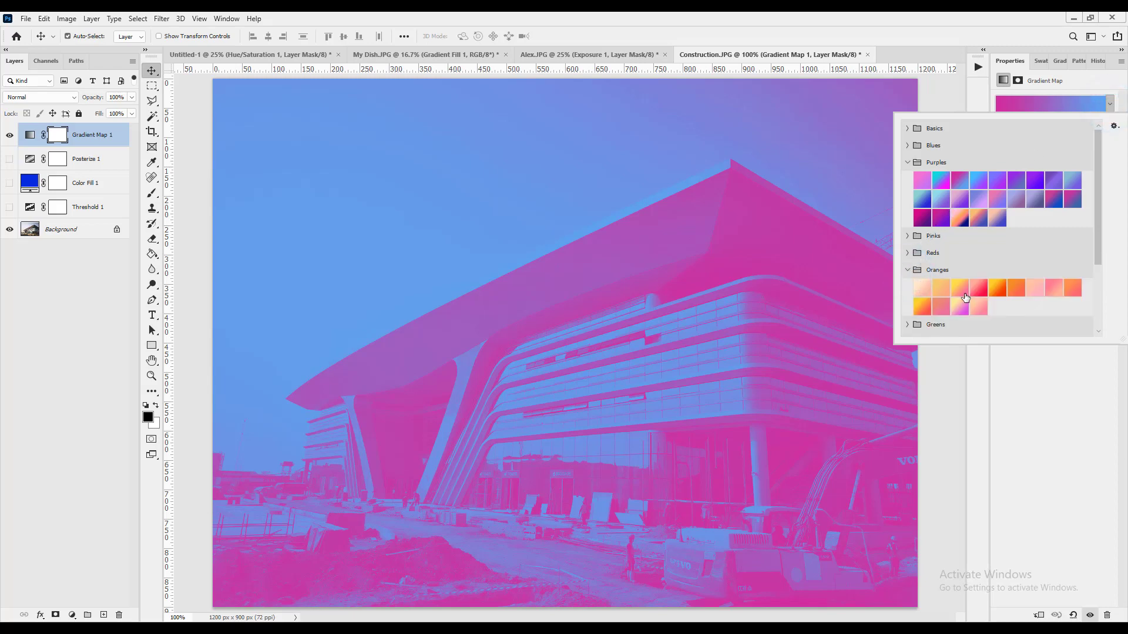
pyautogui.click(963, 293)
pyautogui.click(979, 290)
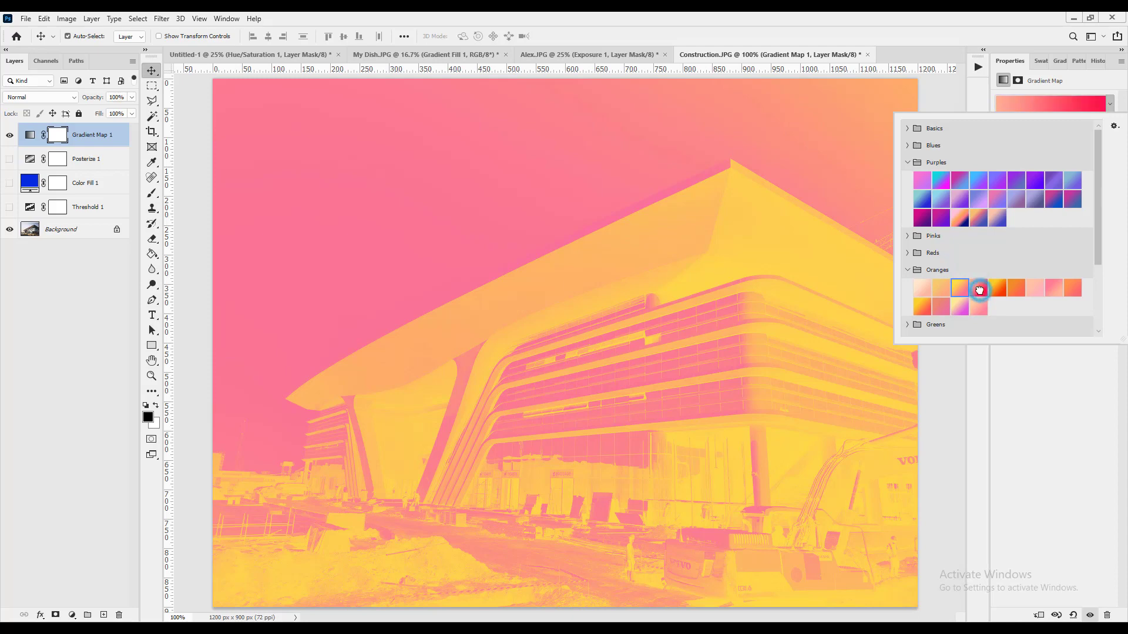
pyautogui.click(906, 270)
pyautogui.click(958, 182)
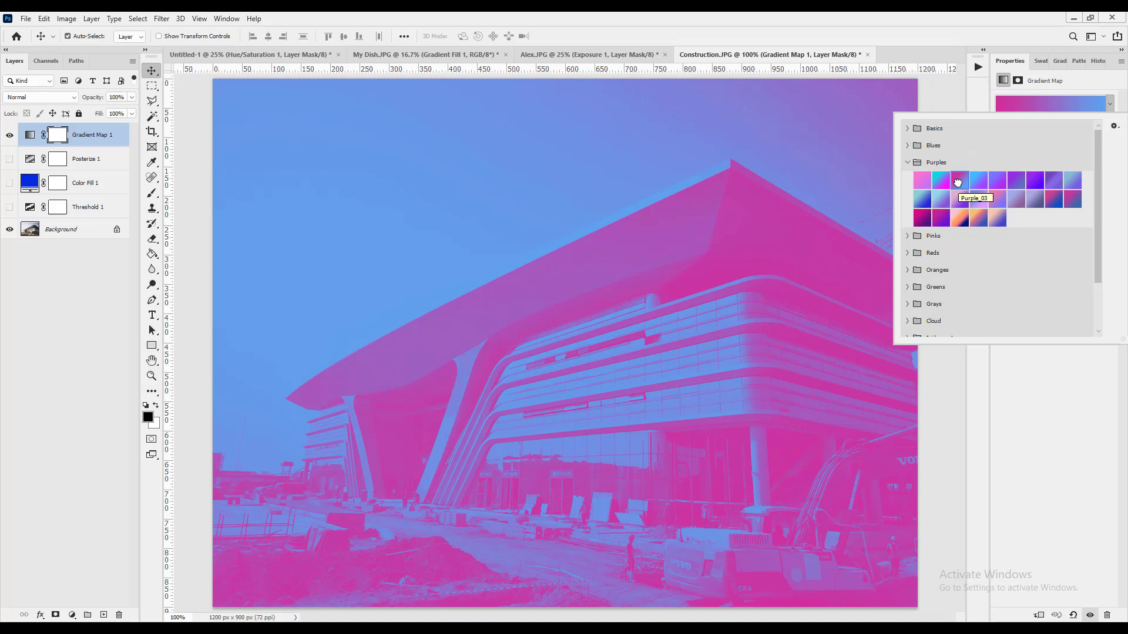
pyautogui.click(907, 162)
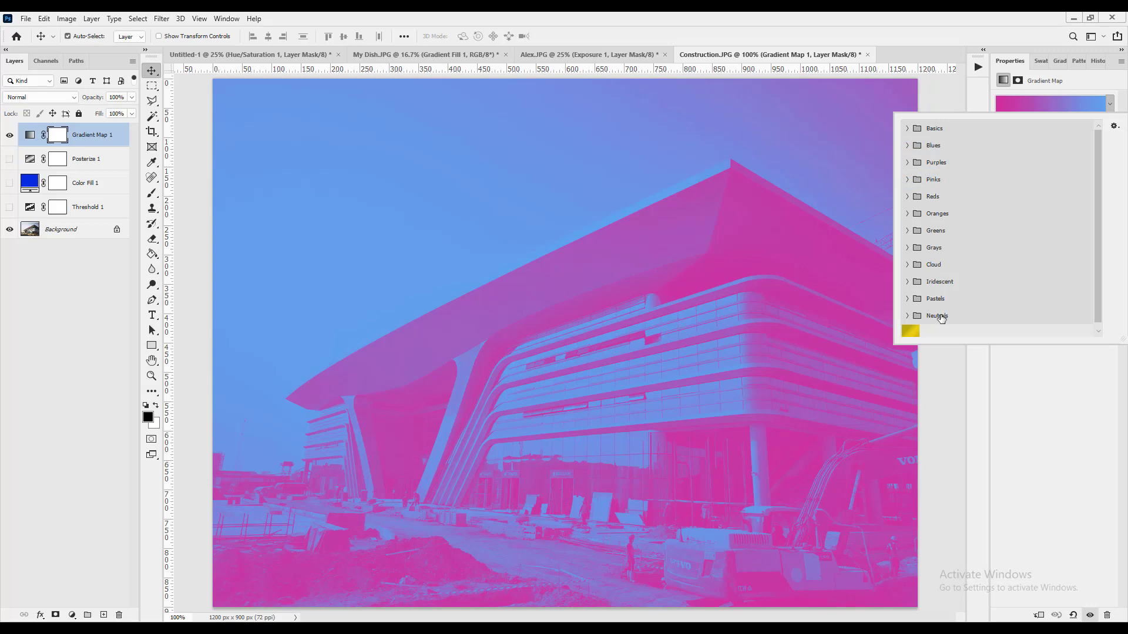
pyautogui.click(769, 274)
pyautogui.click(769, 274)
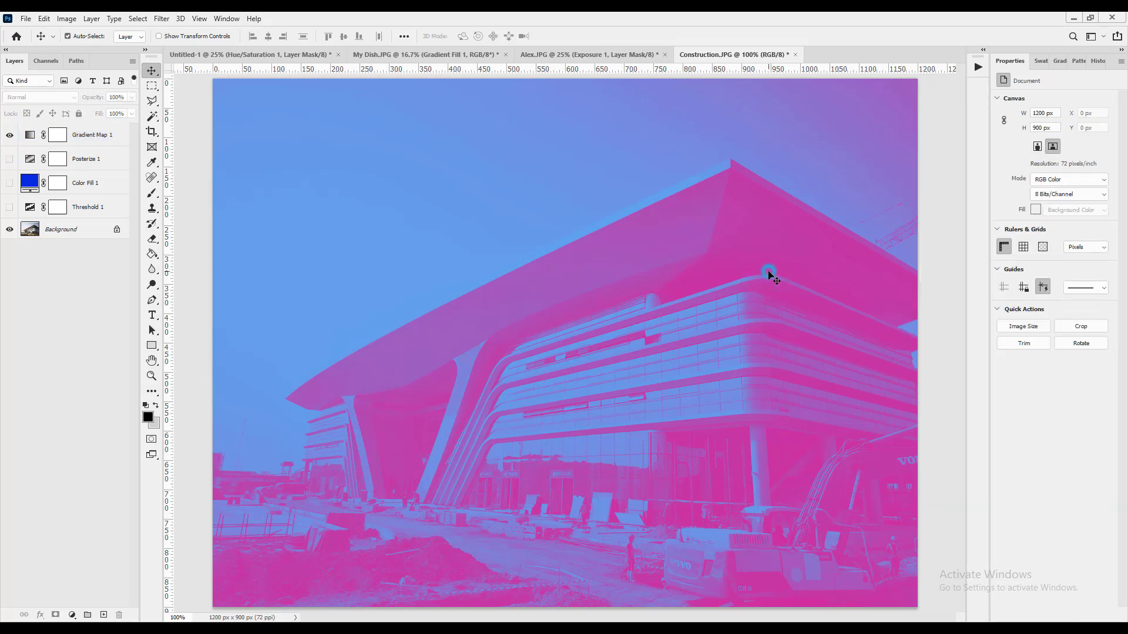
pyautogui.click(769, 275)
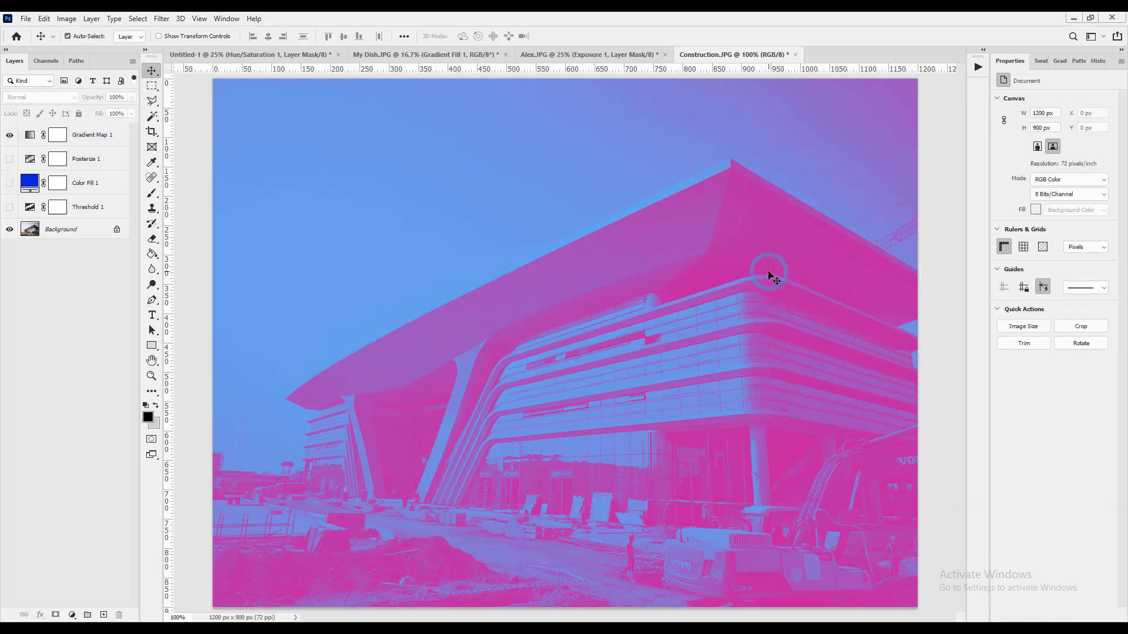
# - Set the Gradient Map 1 layer's blend mode to Hue
pyautogui.click(120, 144)
pyautogui.click(45, 97)
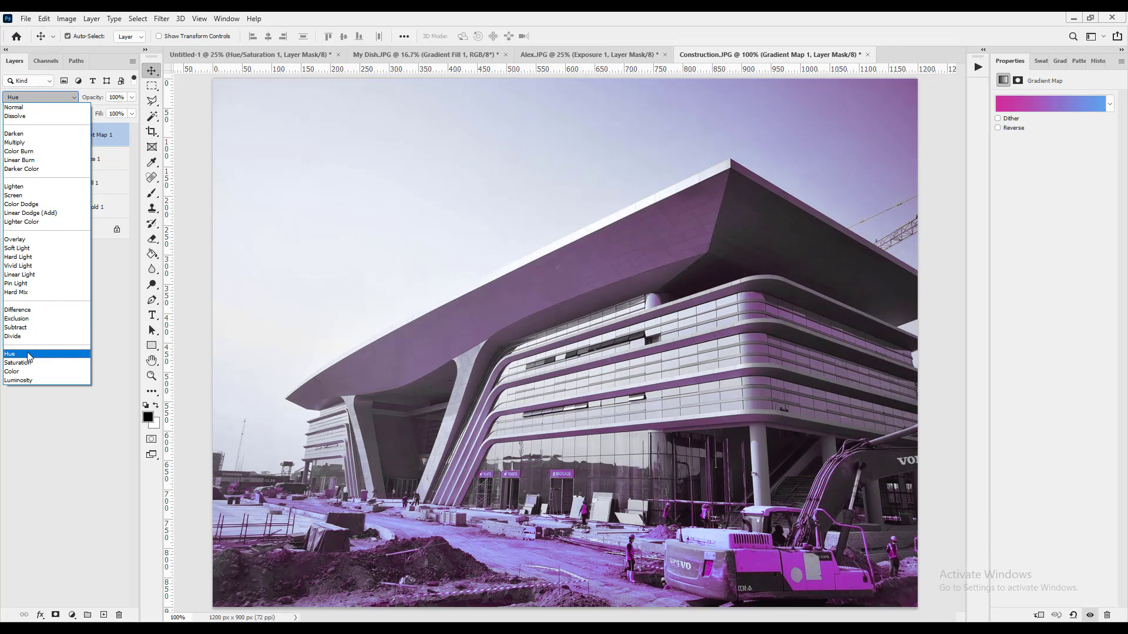
pyautogui.click(28, 355)
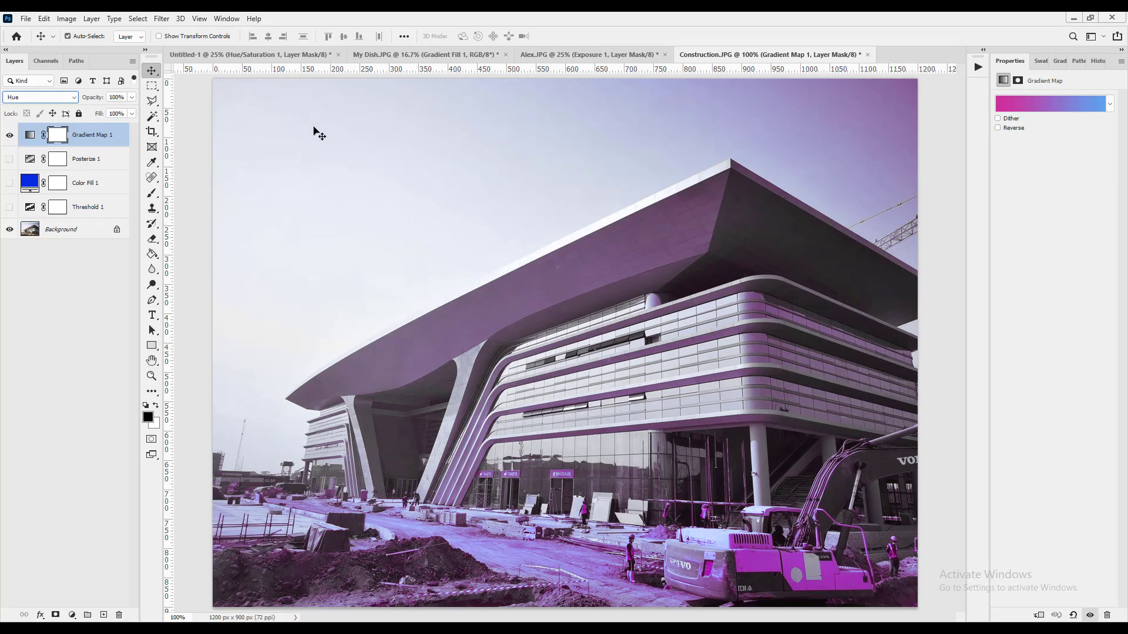
# - Hide the Gradient Map 1 layer and add a Selective Color adjustment layer above it
pyautogui.click(71, 615)
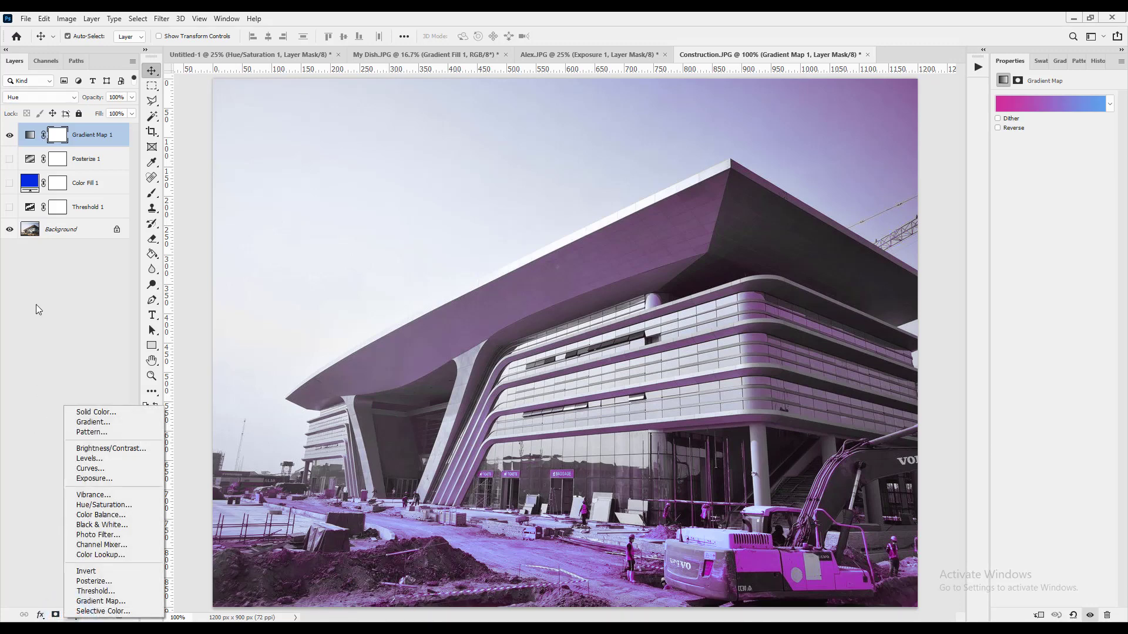
pyautogui.click(10, 135)
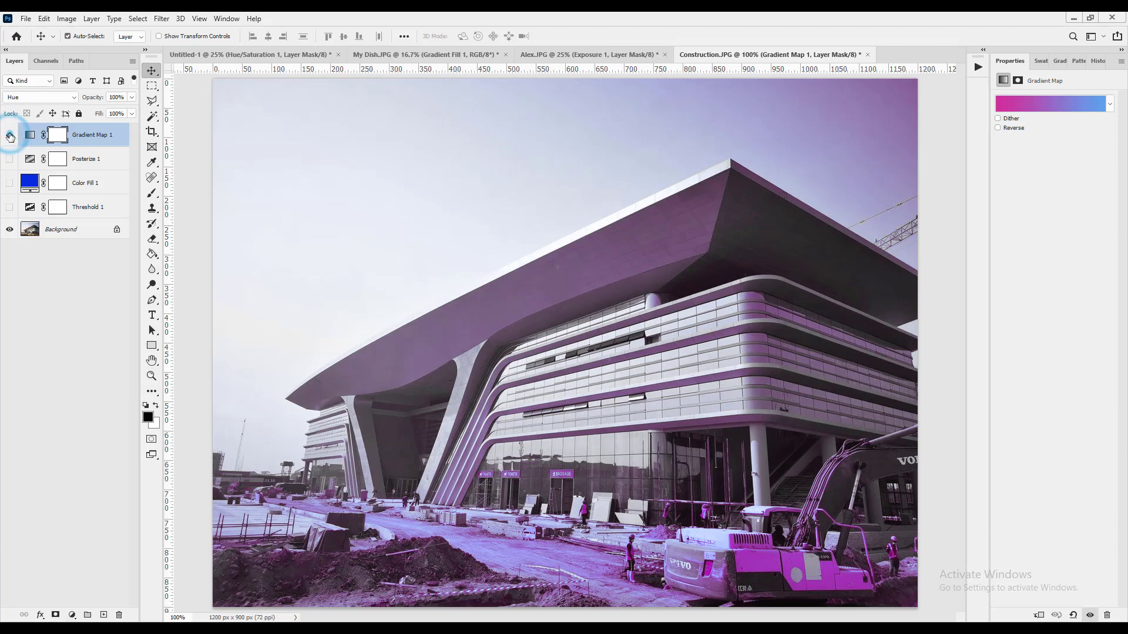
pyautogui.click(9, 134)
pyautogui.click(71, 615)
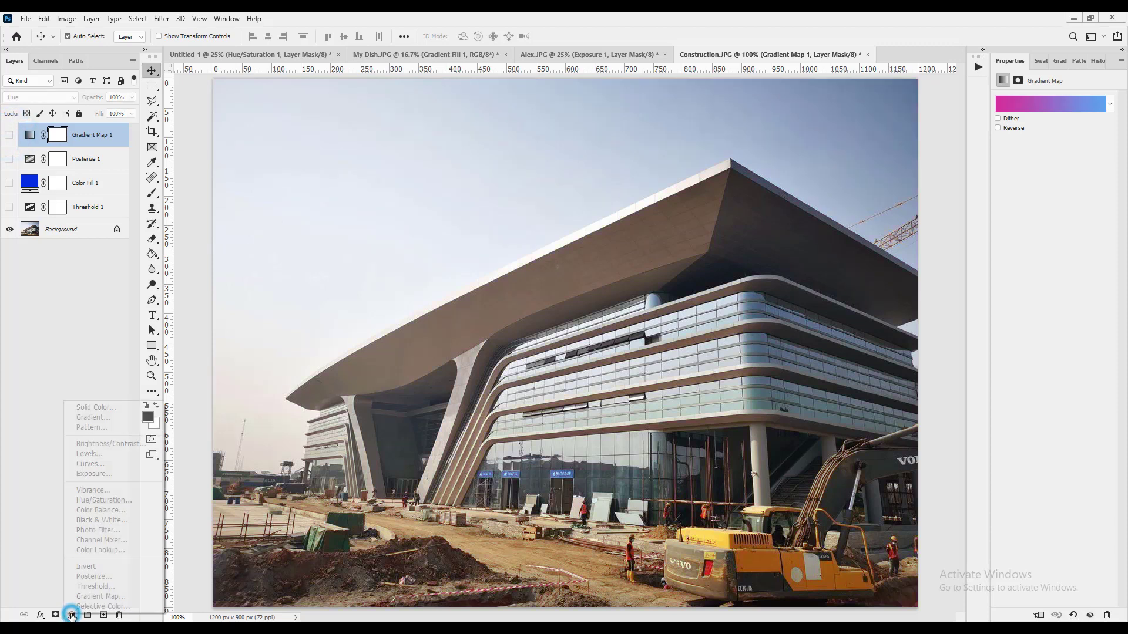
pyautogui.click(87, 607)
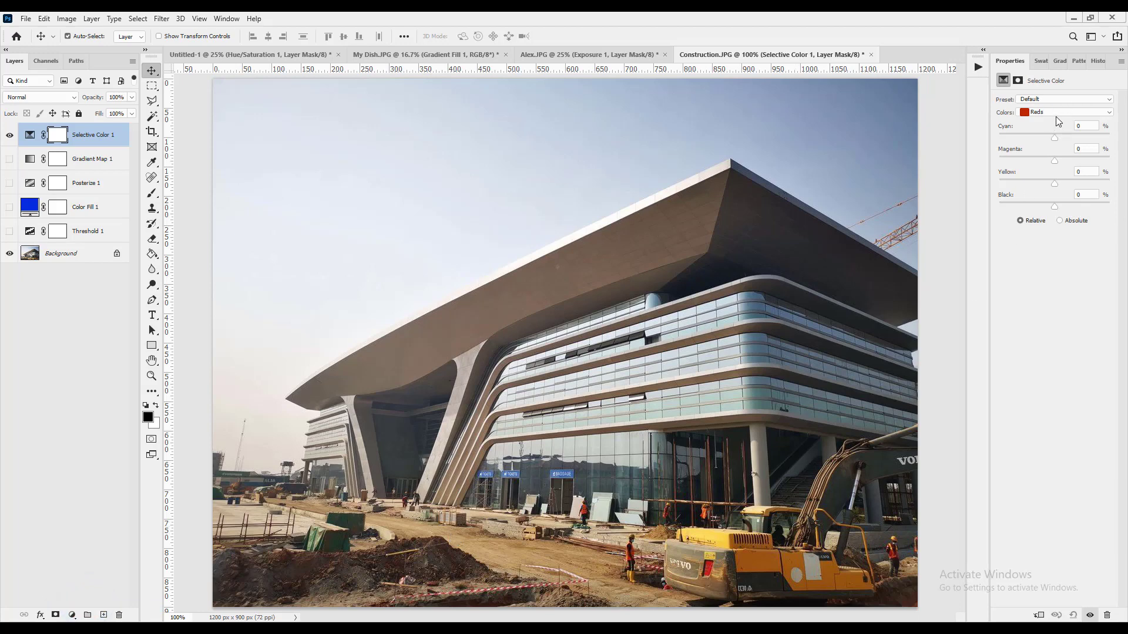
pyautogui.click(1049, 101)
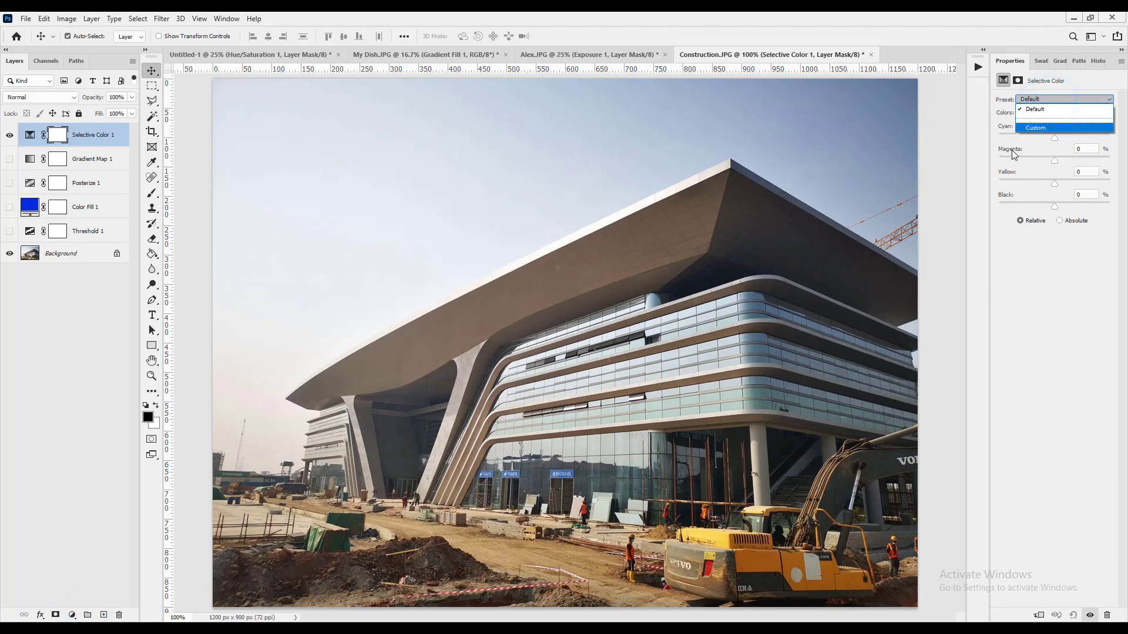
pyautogui.click(1005, 246)
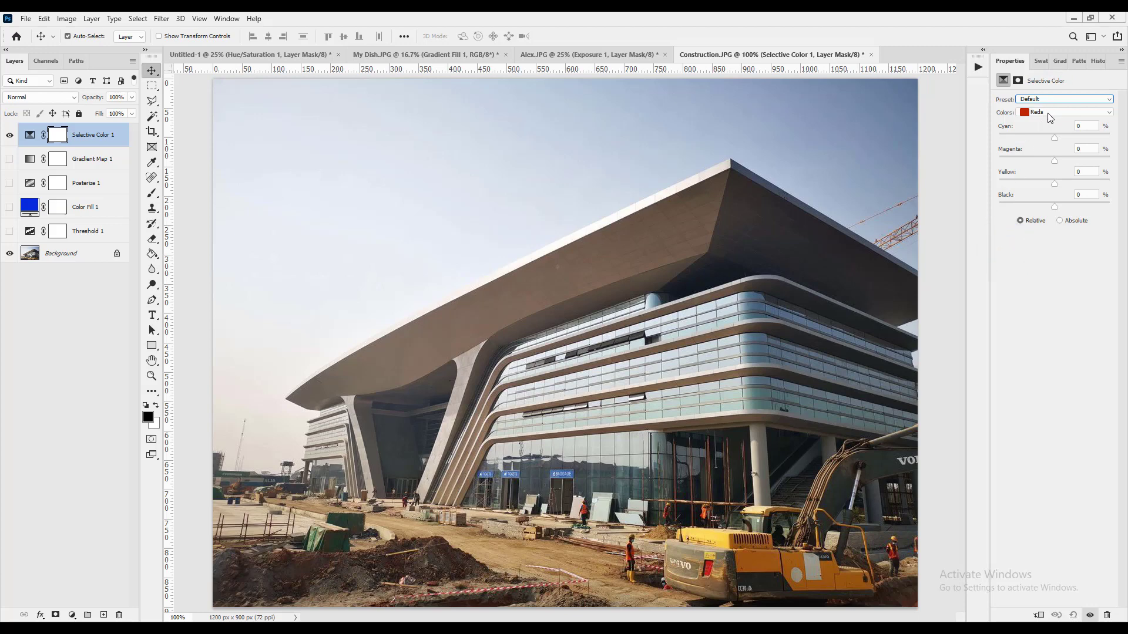
pyautogui.click(1050, 113)
pyautogui.click(1039, 128)
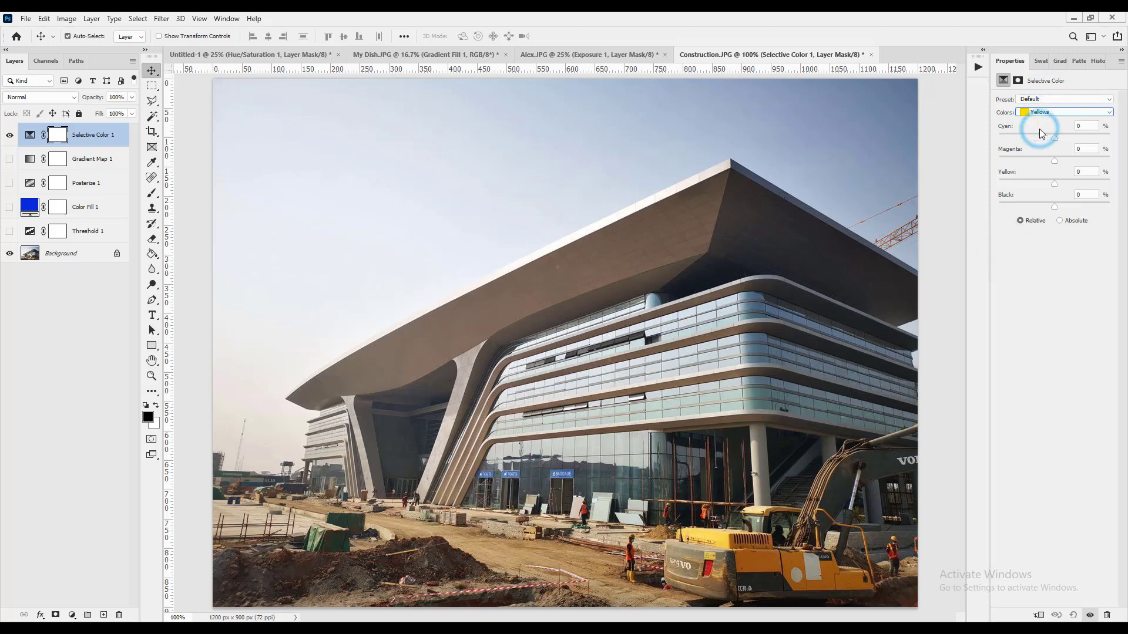
pyautogui.click(1049, 111)
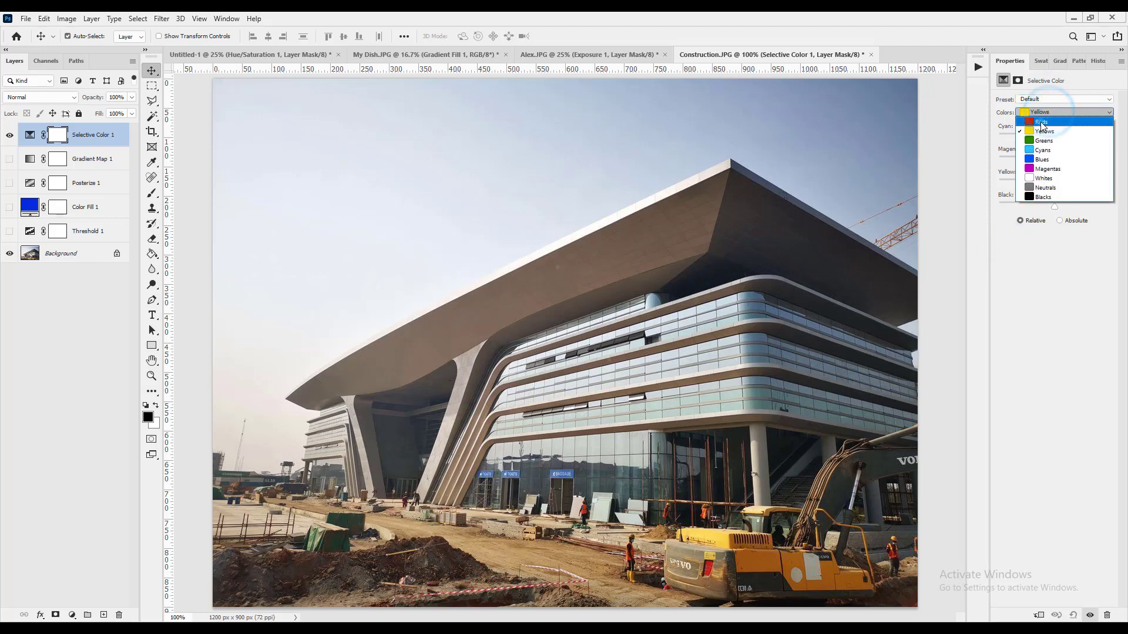
pyautogui.click(1041, 122)
# - Shift the Yellows in the Selective Color adjustment to Cyan -100%, Magenta +100% and Yellow -100%
pyautogui.click(1042, 113)
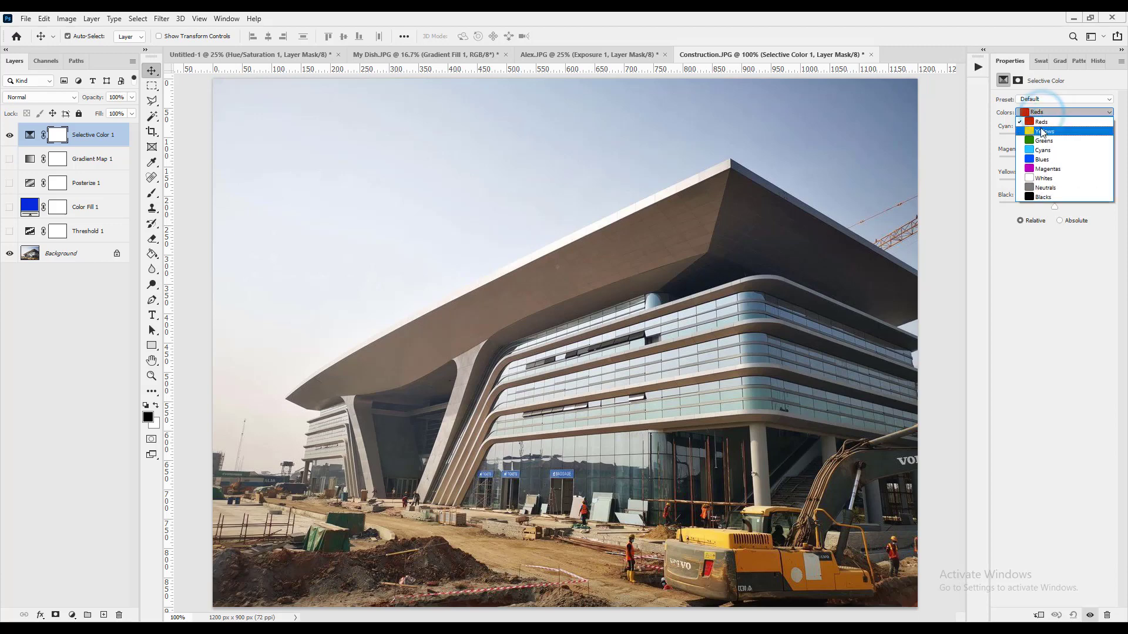
pyautogui.click(1042, 131)
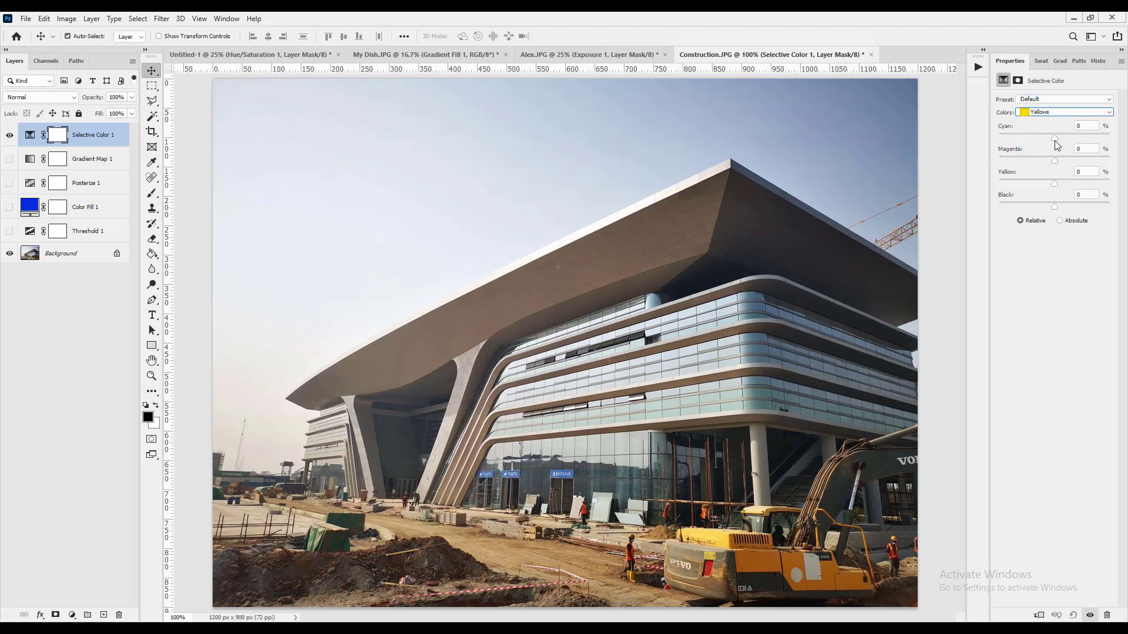
pyautogui.moveTo(1055, 140); pyautogui.dragTo(1112, 163)
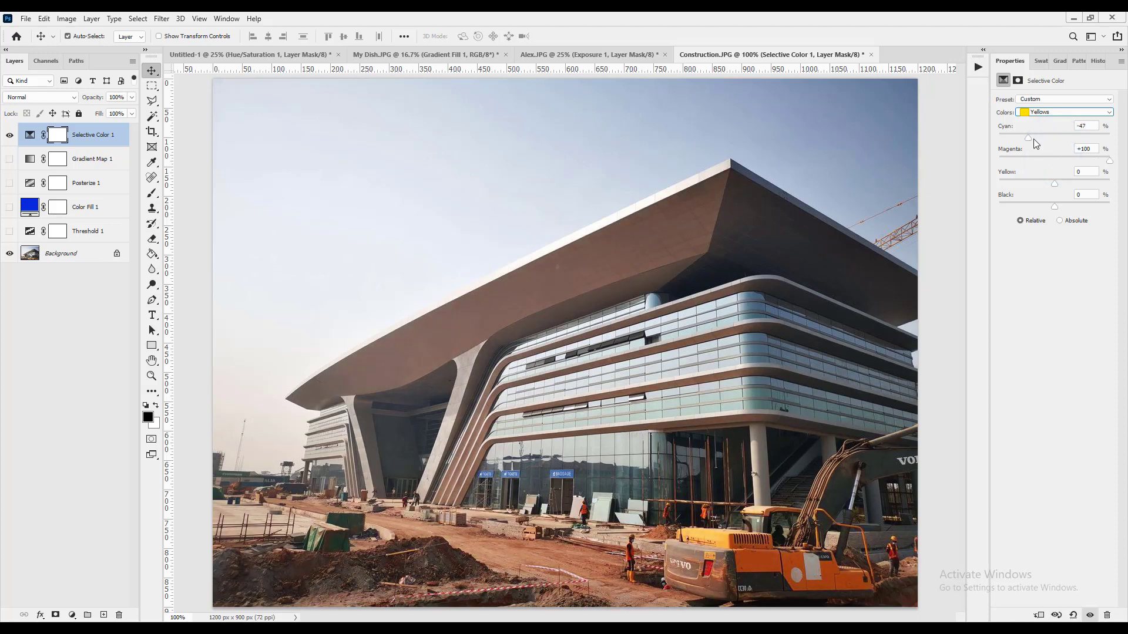
pyautogui.moveTo(1028, 137); pyautogui.dragTo(984, 142)
pyautogui.moveTo(1056, 188); pyautogui.dragTo(988, 191)
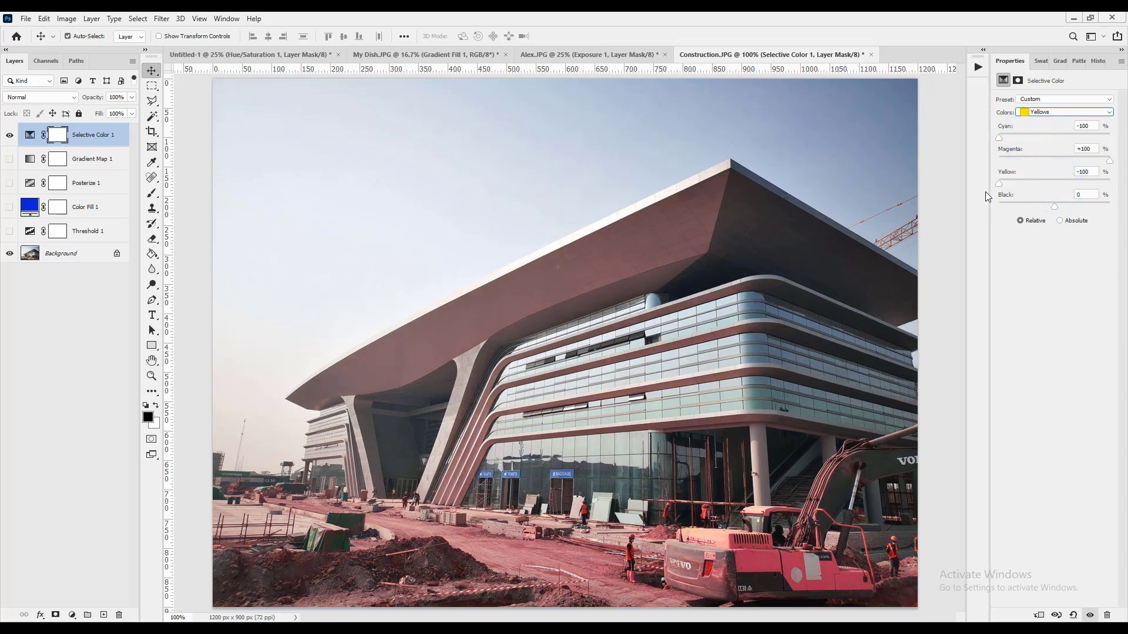
# - Raise the Black value of the Yellows in the Selective Color 1 adjustment to +100%
pyautogui.click(1054, 206)
pyautogui.moveTo(1056, 209); pyautogui.dragTo(1108, 215)
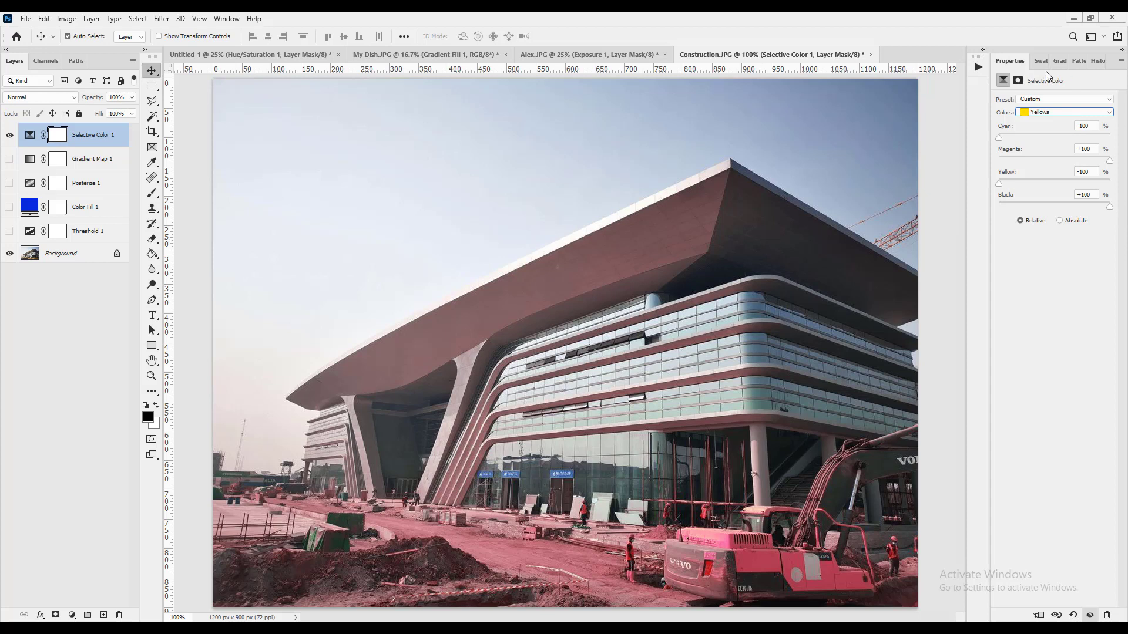
# - Inspect the Selective Color 1 layer's mask properties and its Layer Mask Display Options, then cancel the dialog
pyautogui.click(1017, 80)
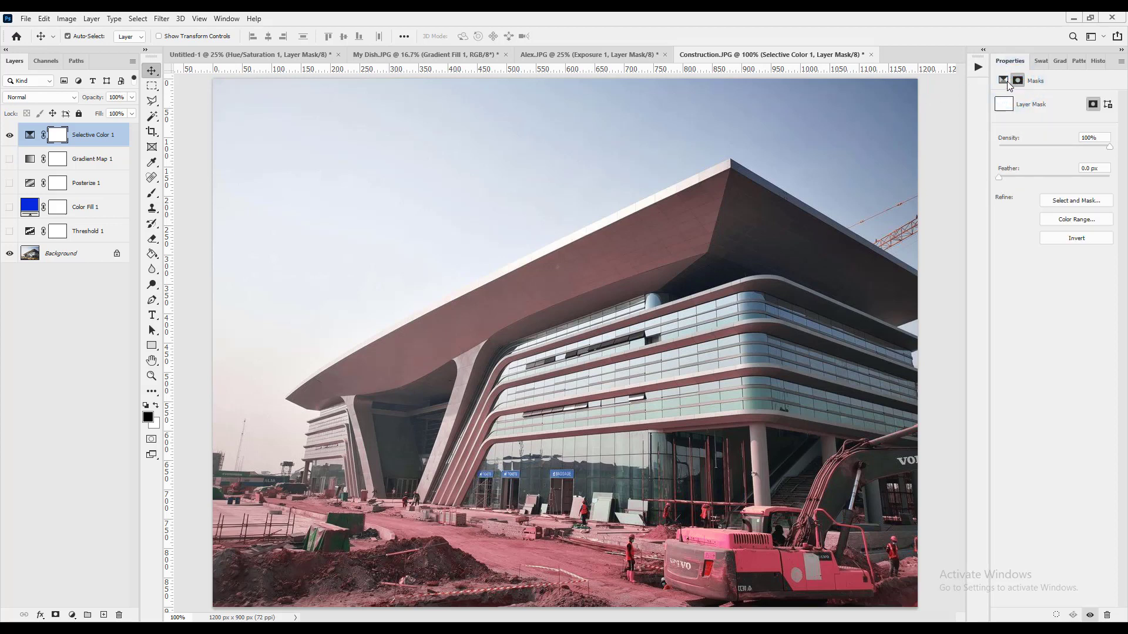
pyautogui.click(1003, 80)
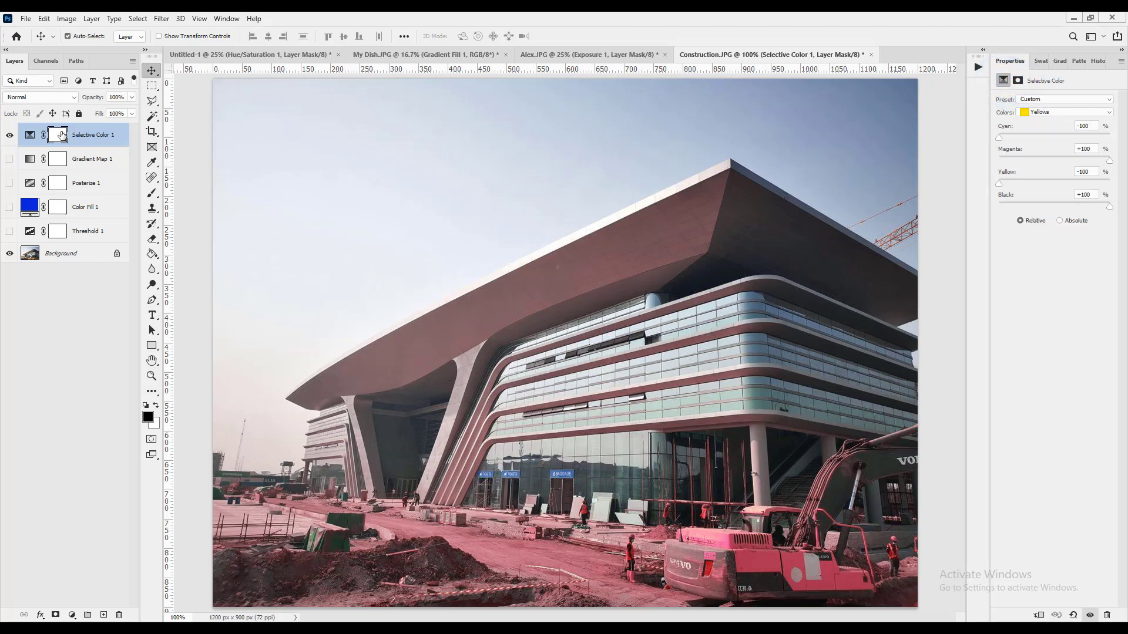
pyautogui.rightClick(59, 134)
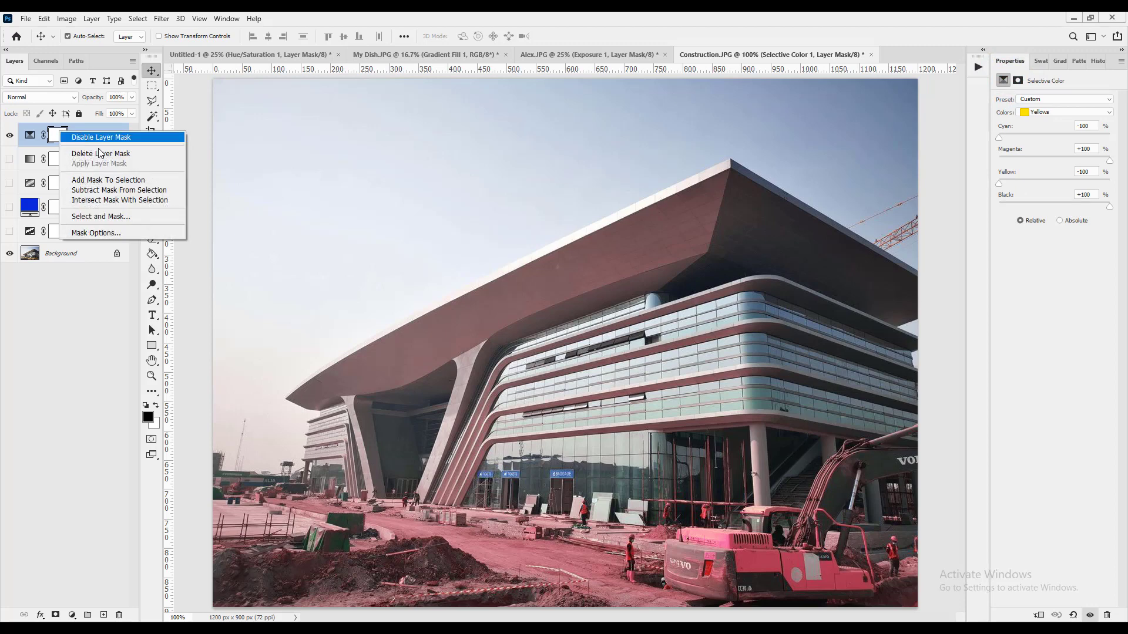
pyautogui.click(93, 232)
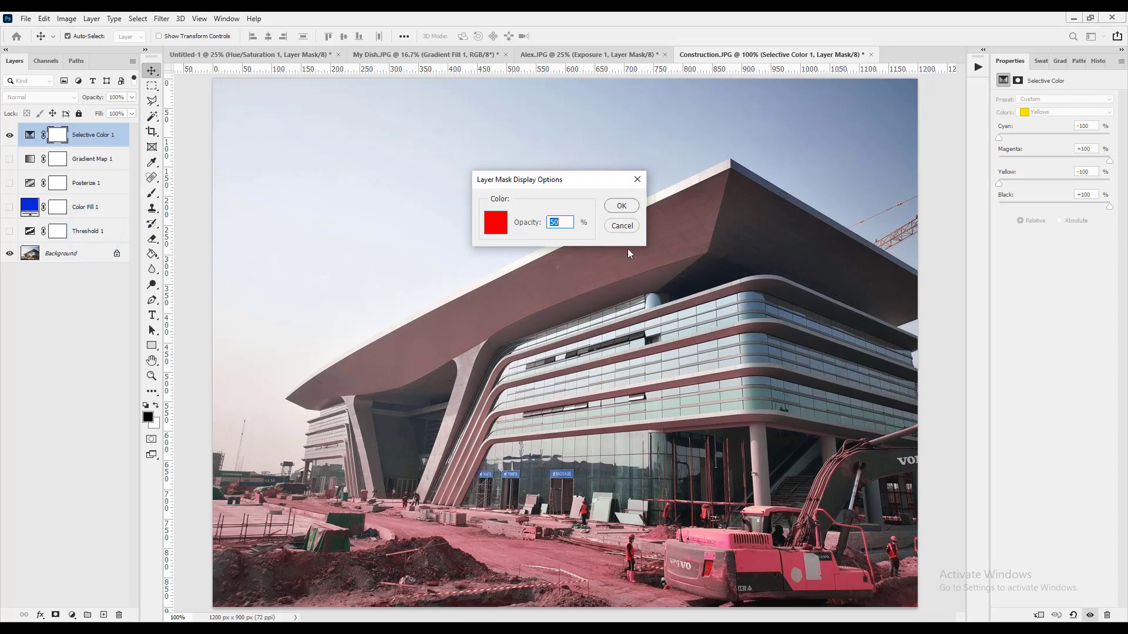
pyautogui.click(621, 226)
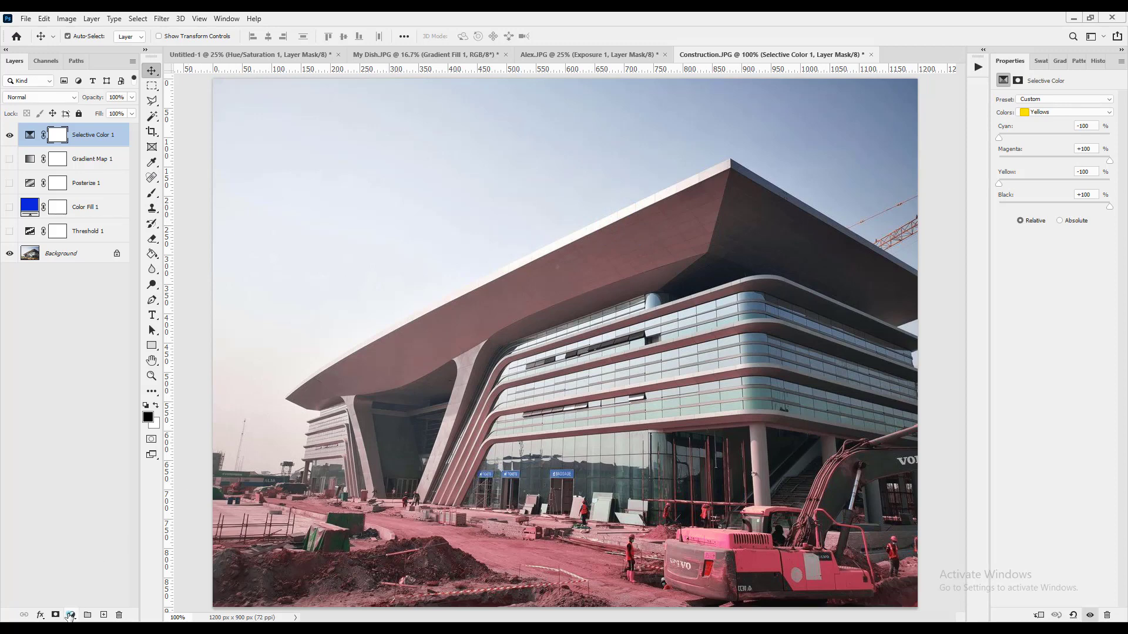
pyautogui.click(71, 615)
pyautogui.click(28, 549)
pyautogui.click(72, 615)
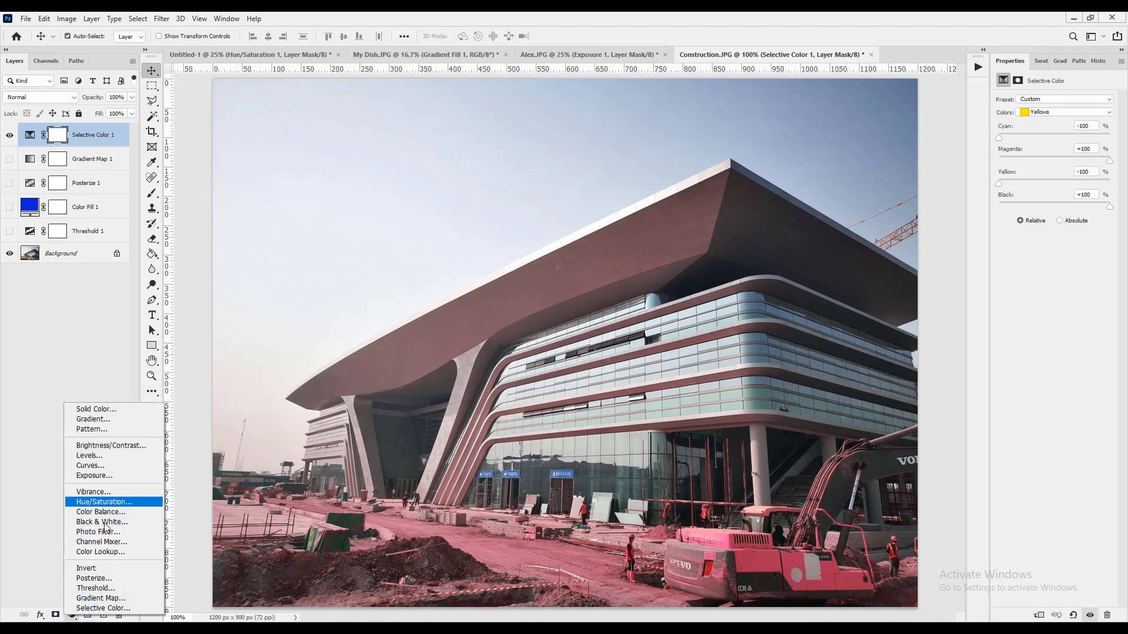
pyautogui.click(105, 369)
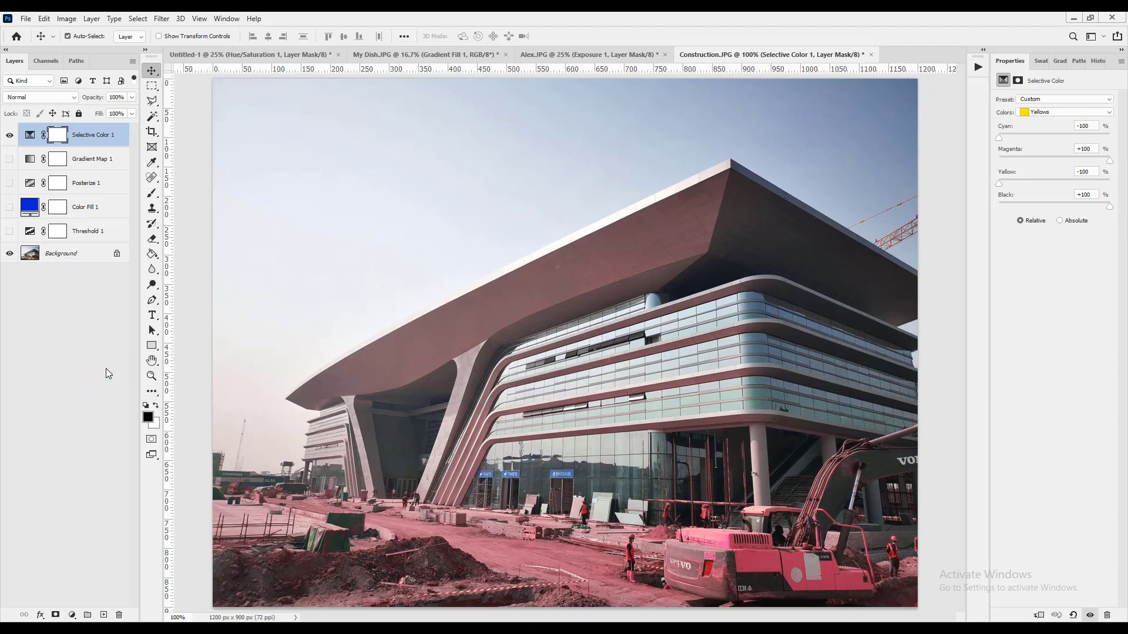